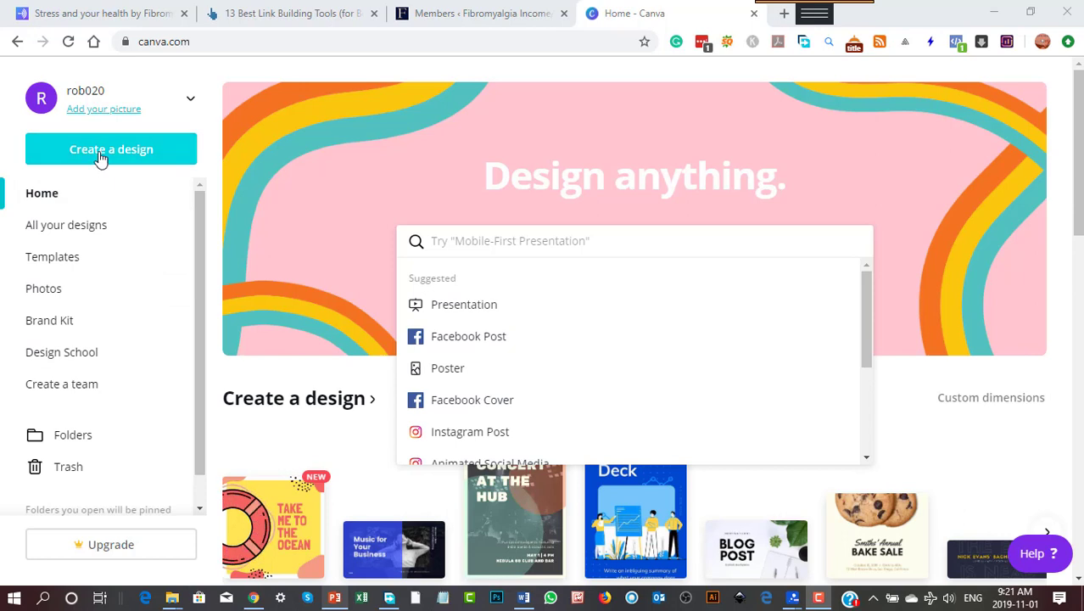
# Step: Browse the available design types on the home page, from social media graphics to book covers and menus
pyautogui.click(101, 158)
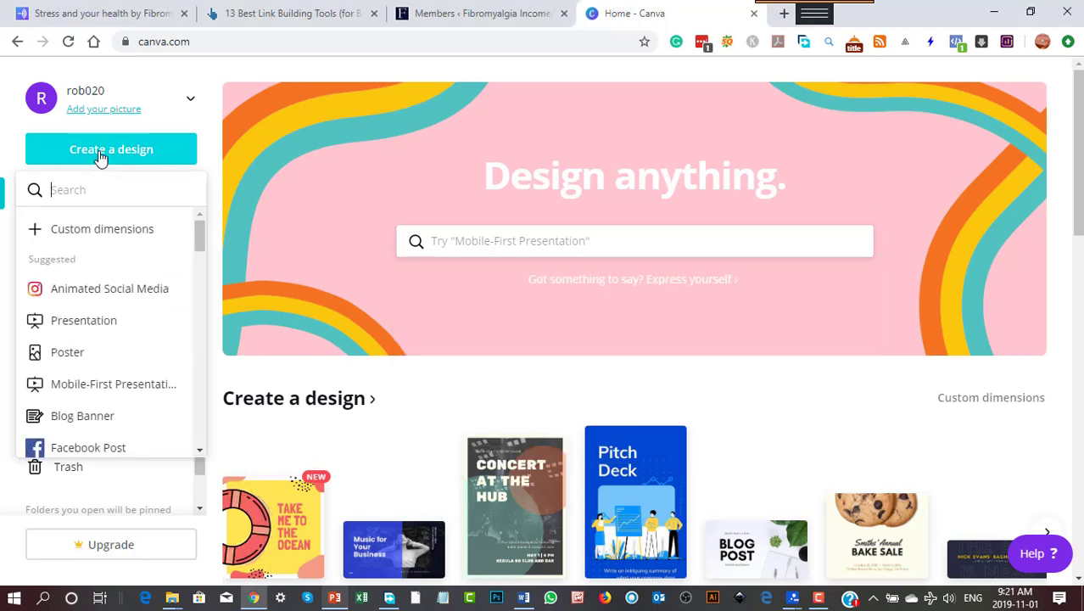
pyautogui.scroll(-3, 615, 194)
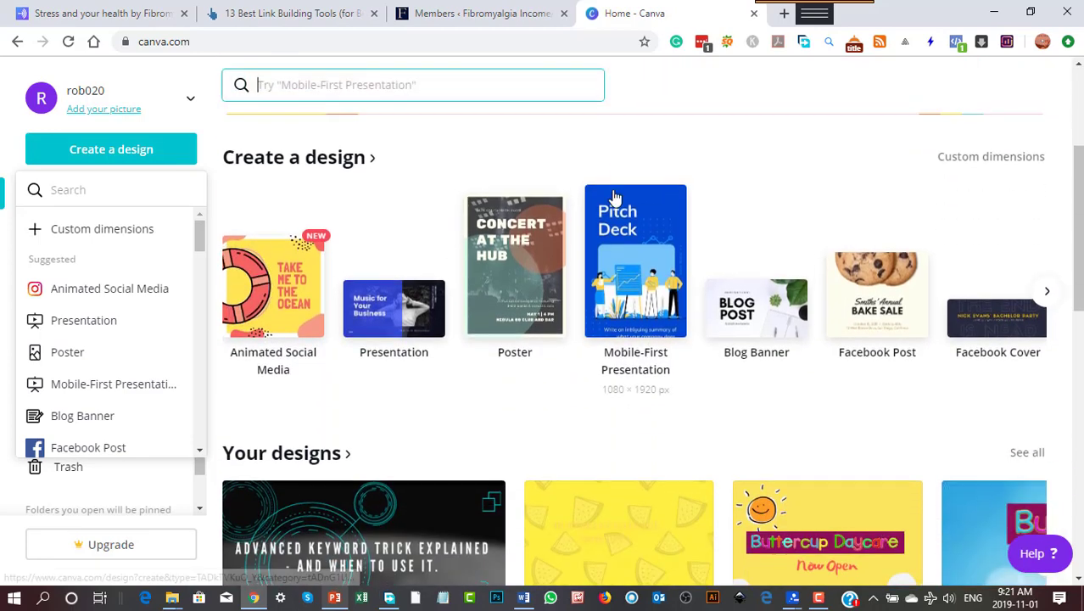
pyautogui.scroll(-1, 615, 197)
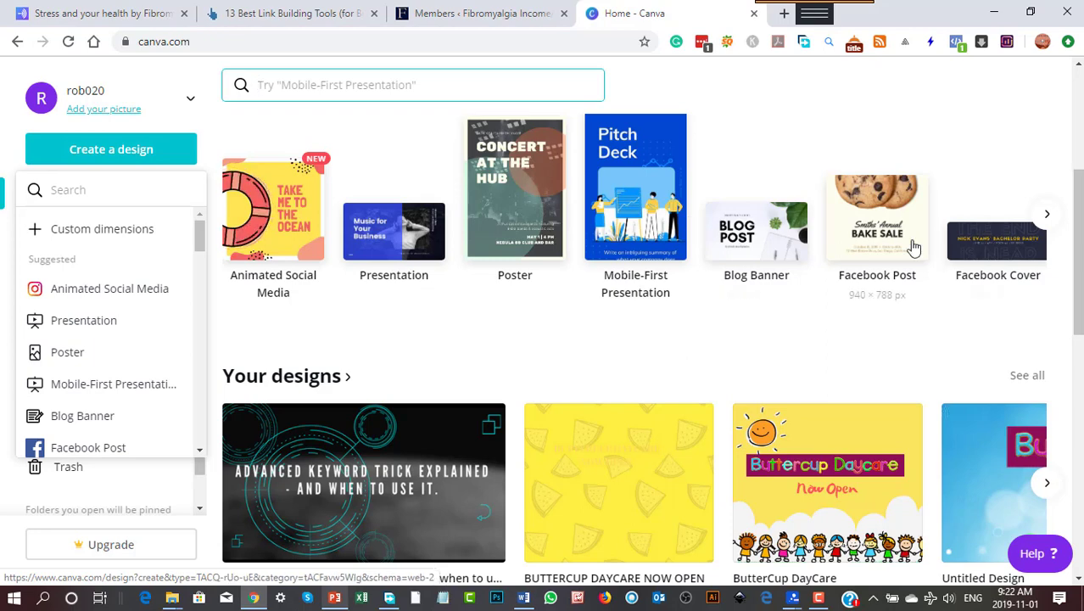
pyautogui.click(1048, 213)
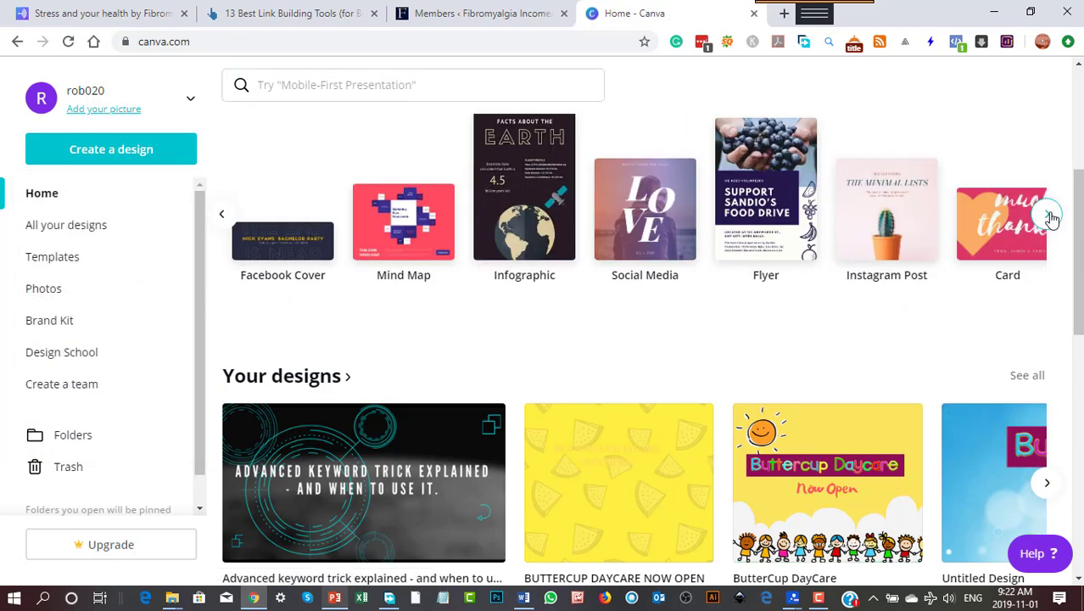
pyautogui.click(1050, 216)
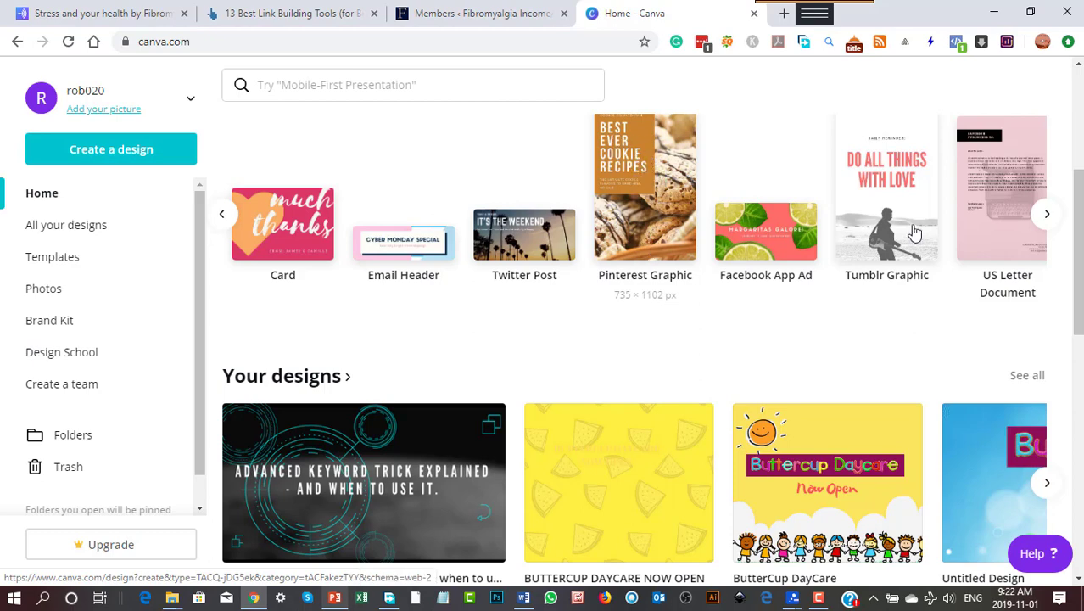
pyautogui.click(1047, 216)
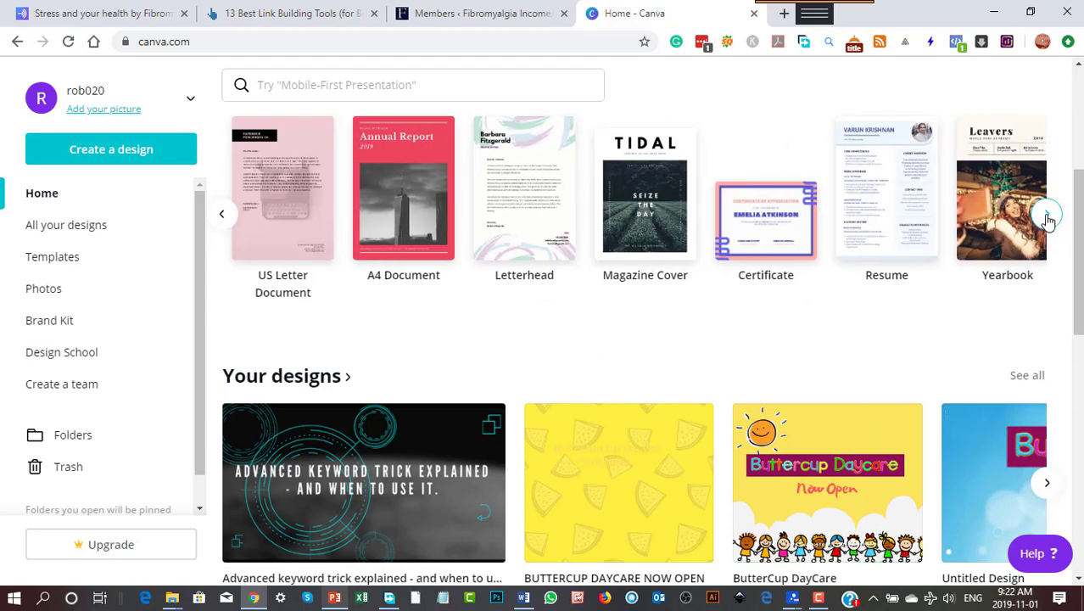
pyautogui.click(1048, 219)
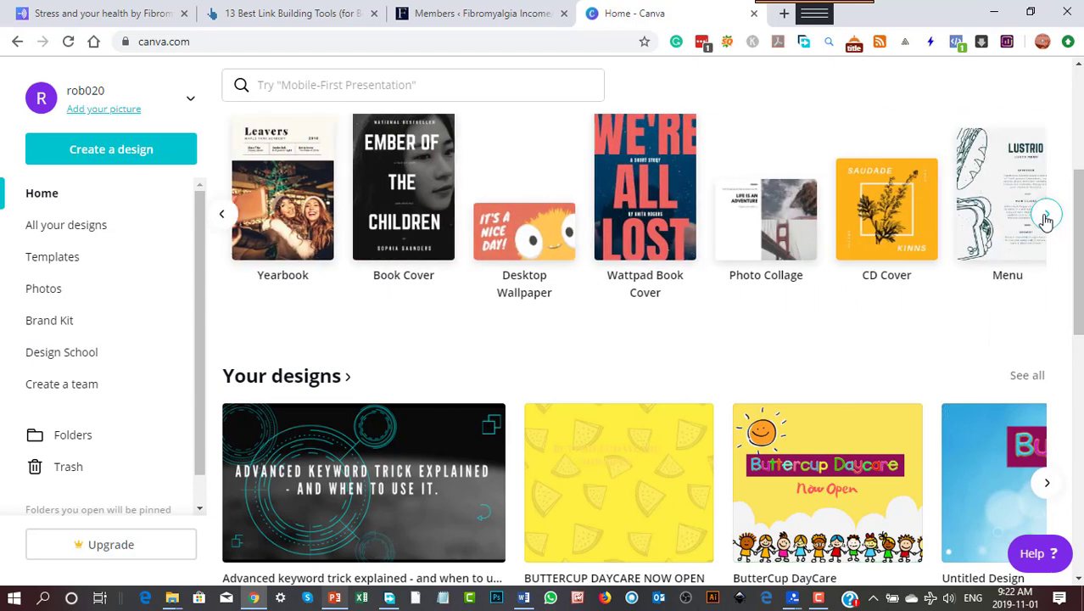
pyautogui.scroll(-3, 747, 361)
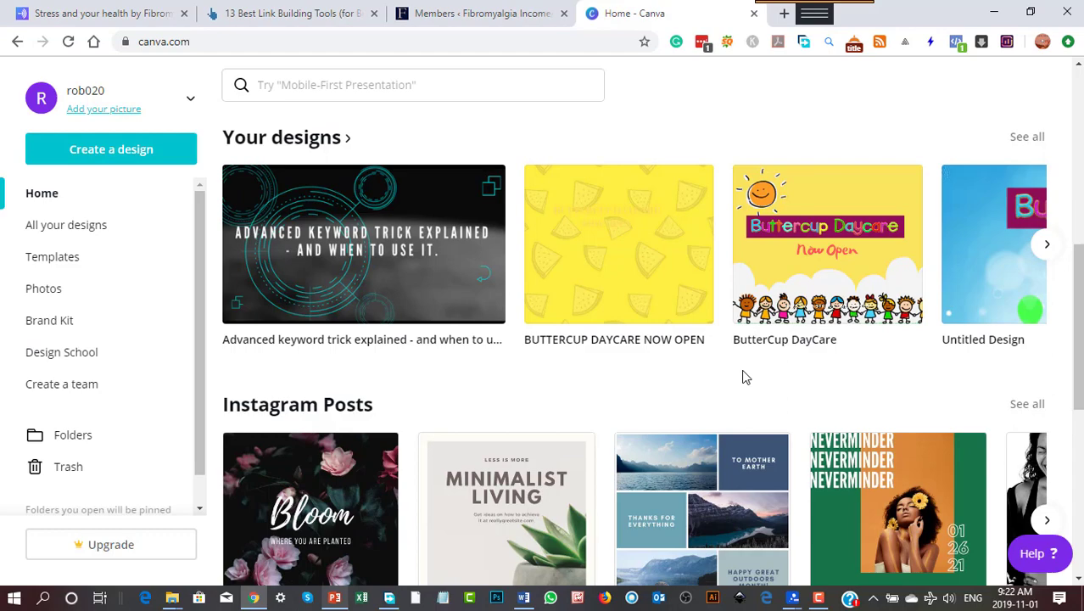
pyautogui.scroll(6, 744, 378)
pyautogui.scroll(-2, 745, 377)
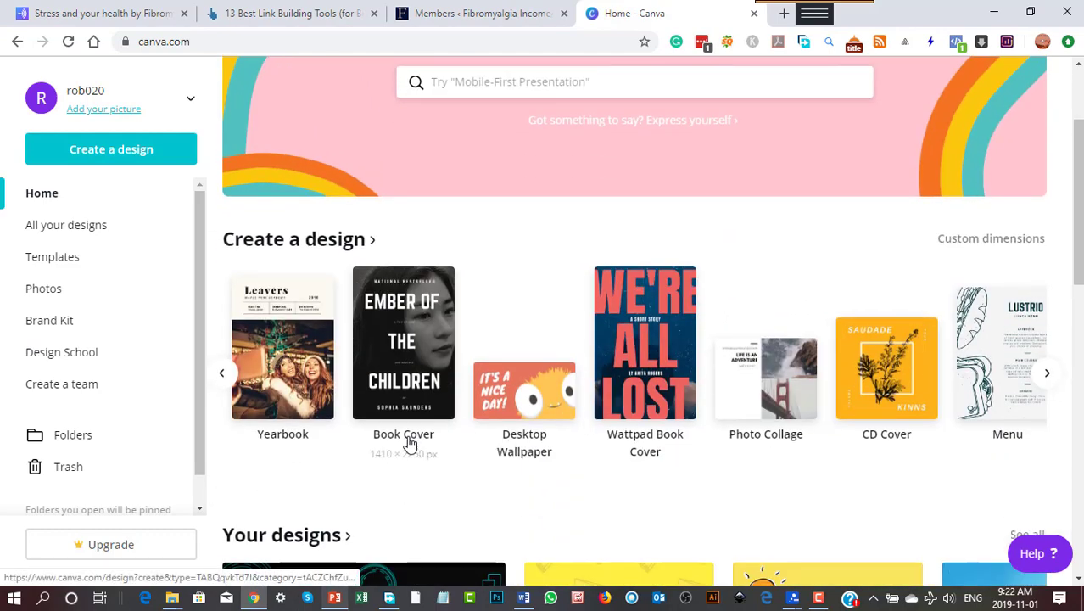
# Step: Start a new blank design from the Pinterest Graphic format
pyautogui.click(227, 377)
pyautogui.click(225, 376)
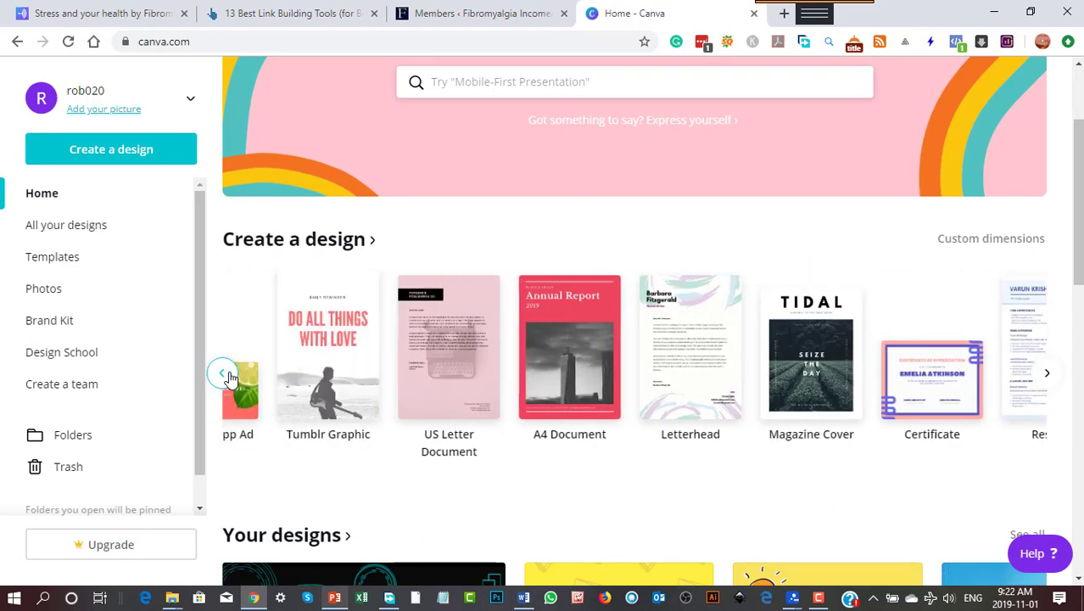
pyautogui.click(631, 336)
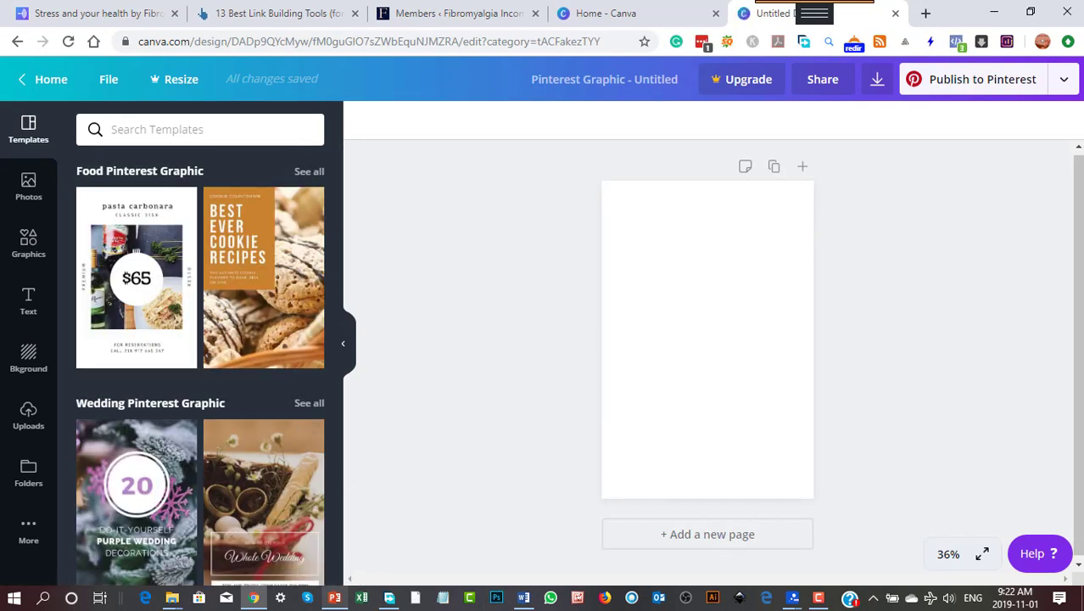
# Step: Switch to the Notepad list of Divi image sizes and highlight the pixel width for a 1/2 column
pyautogui.hotkey('alt', 'Tab')
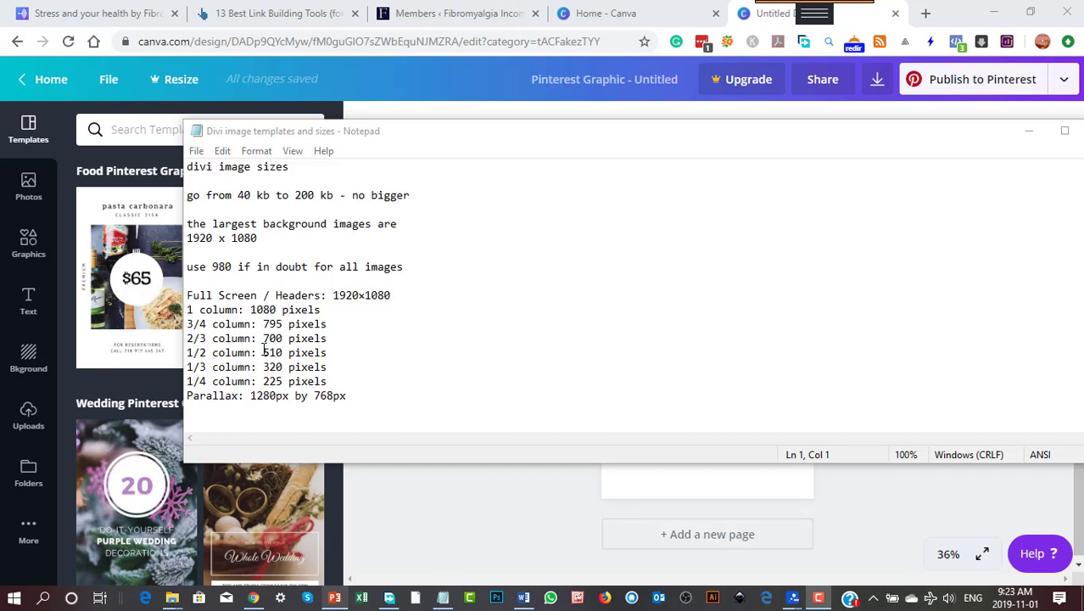
pyautogui.moveTo(262, 352); pyautogui.dragTo(324, 354)
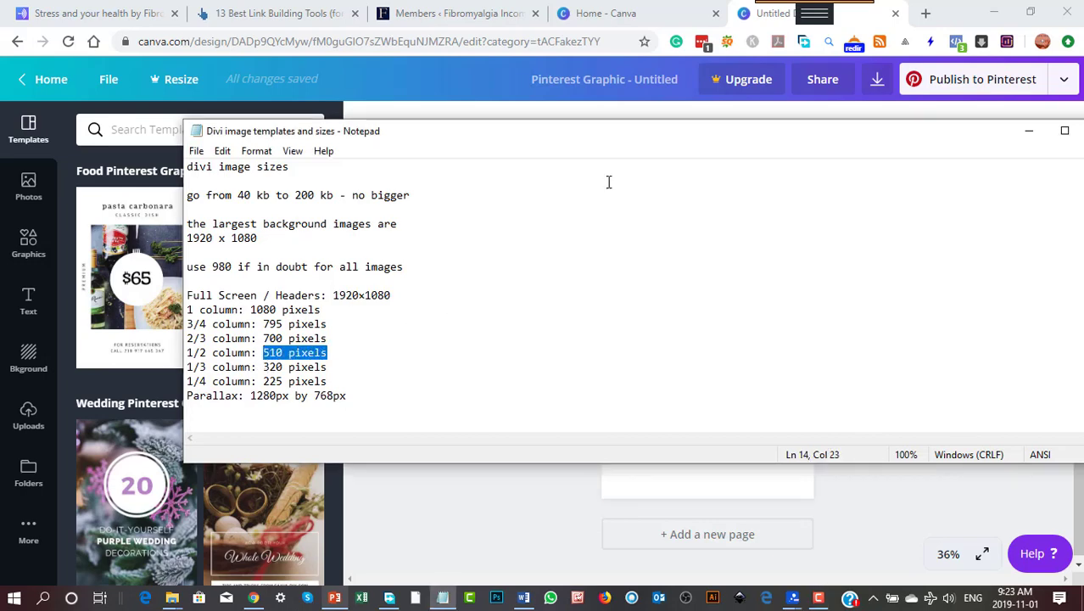
pyautogui.moveTo(691, 142); pyautogui.dragTo(0, 143)
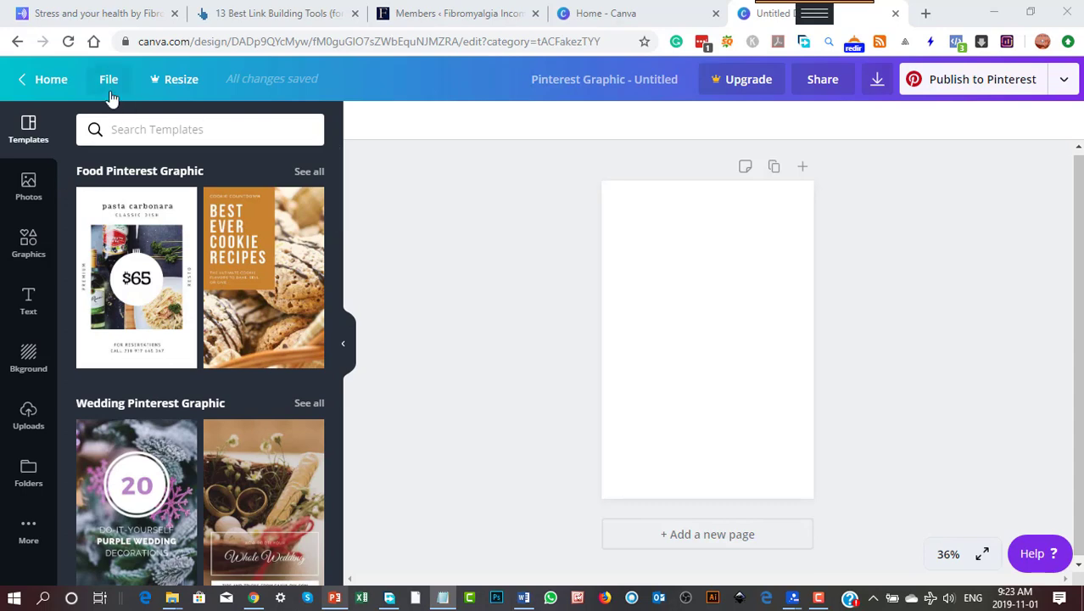
# Step: Return to the Canva home page and create a blank design with custom dimensions of 510 × 510 px
pyautogui.click(40, 85)
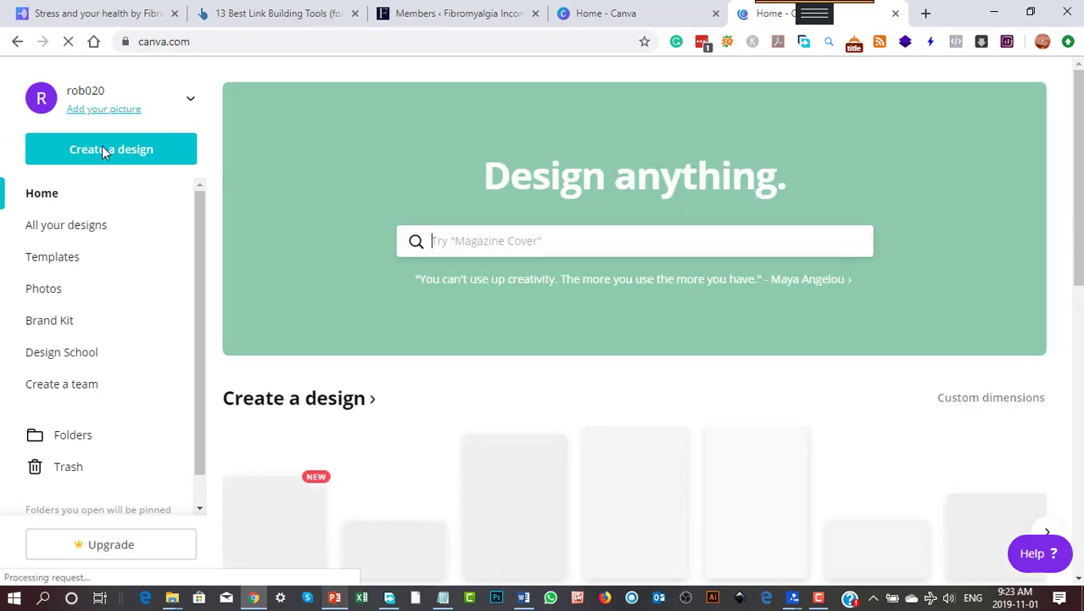
pyautogui.click(102, 151)
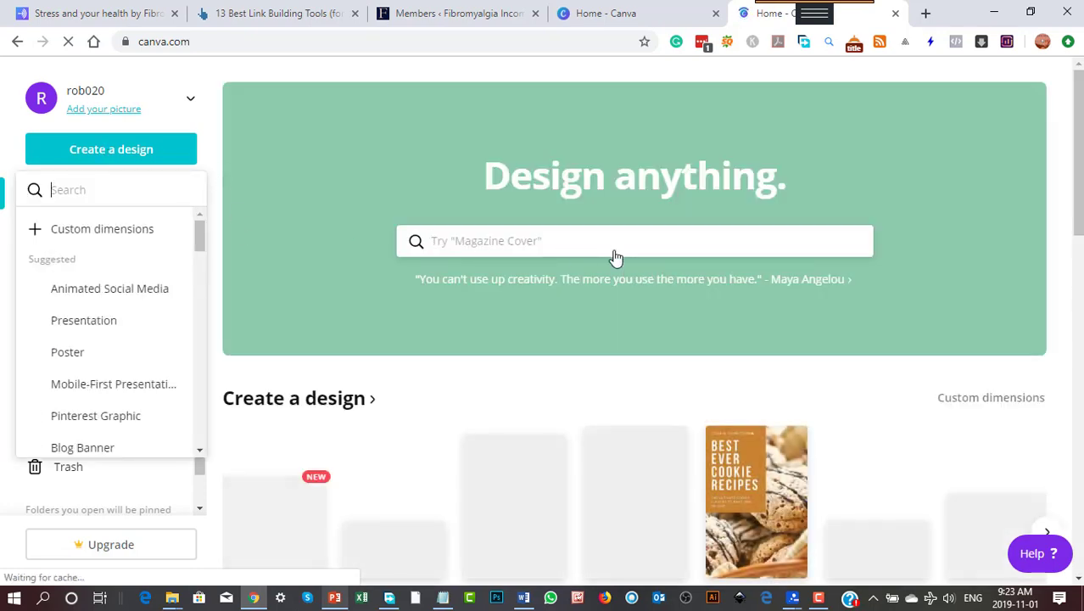
pyautogui.click(95, 230)
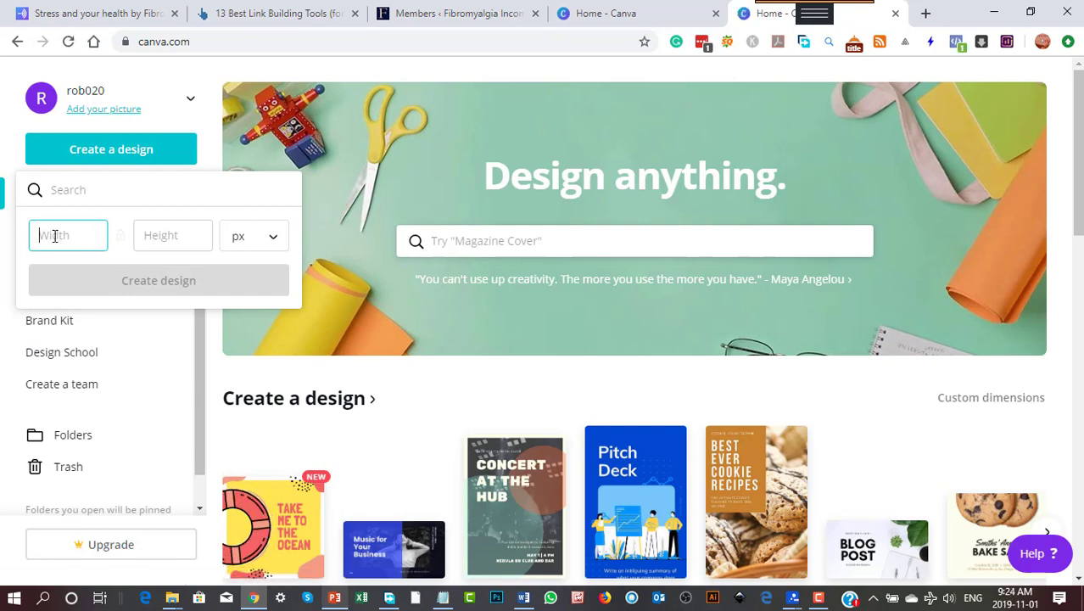
pyautogui.write('51')
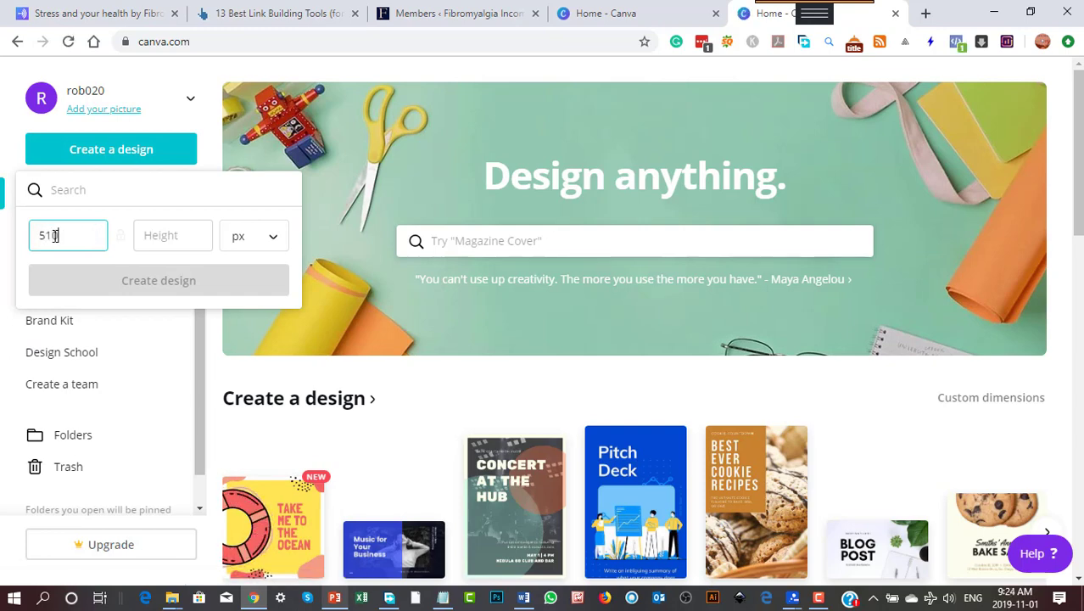
pyautogui.write('0')
pyautogui.click(187, 235)
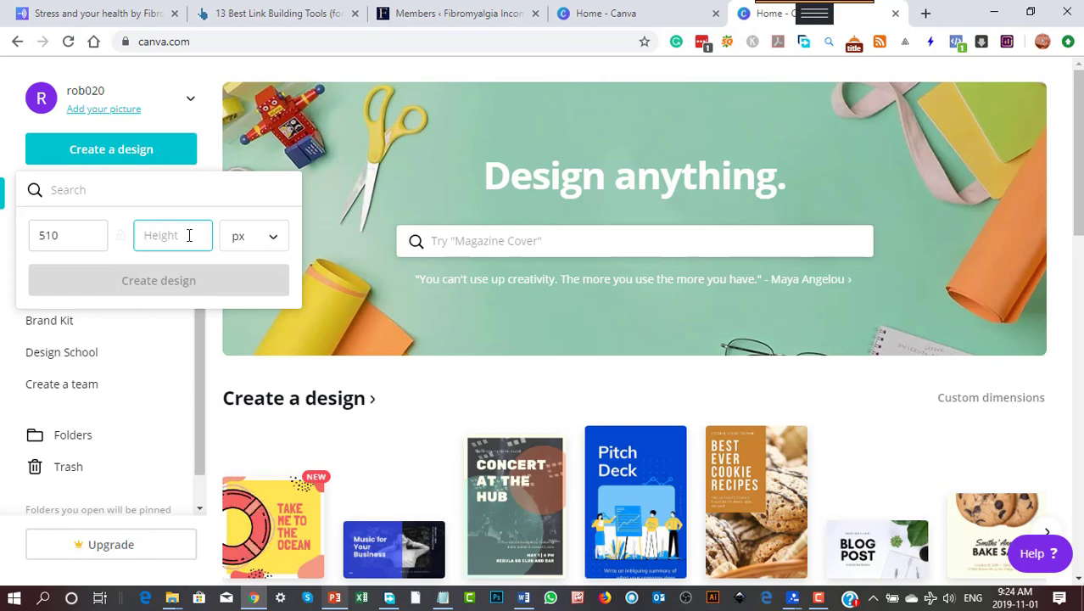
pyautogui.write('51')
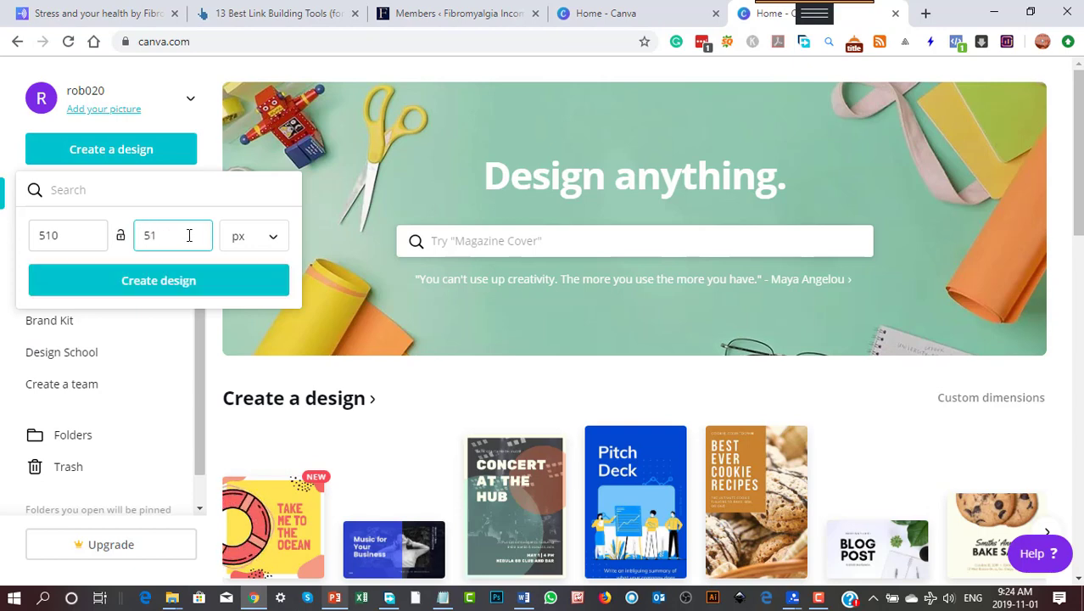
pyautogui.write('0')
pyautogui.click(186, 286)
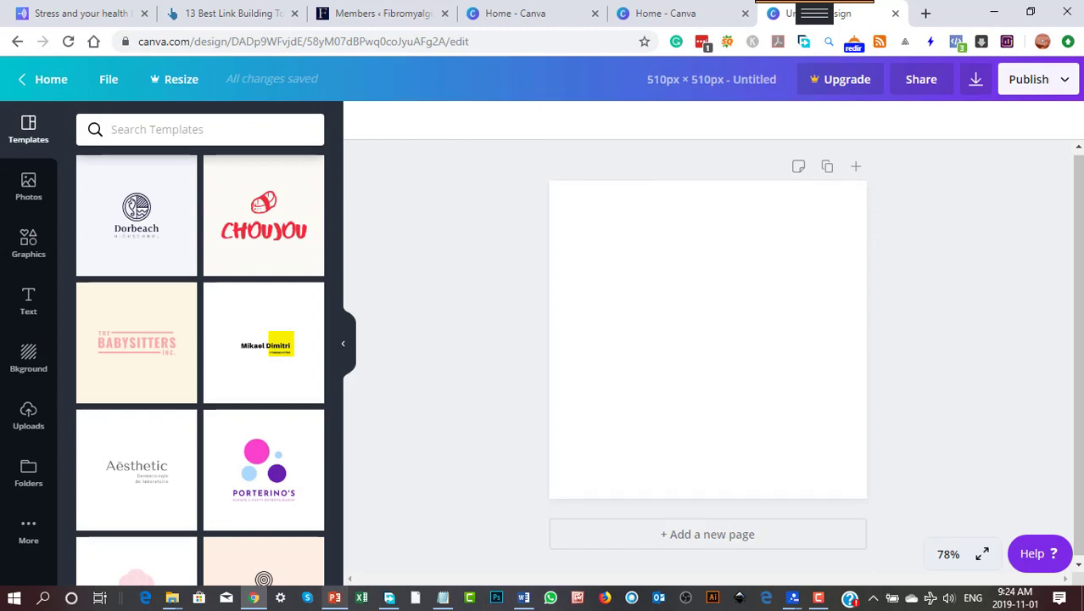
# Step: Find the Treesome, Inc. logo among the templates and apply it to the blank page
pyautogui.hotkey('alt', 'Tab')
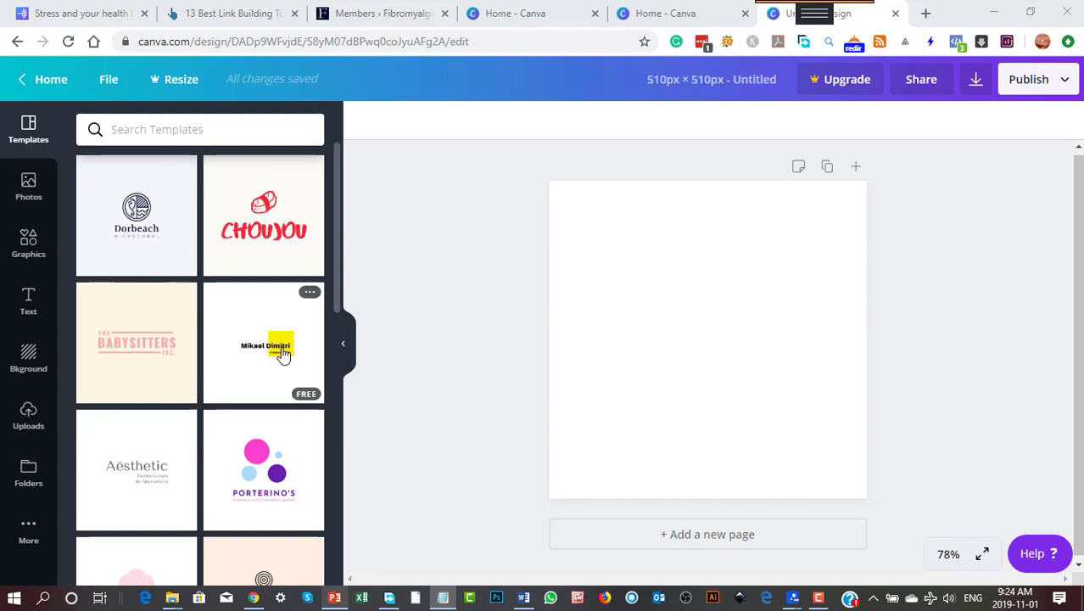
pyautogui.scroll(-4, 239, 419)
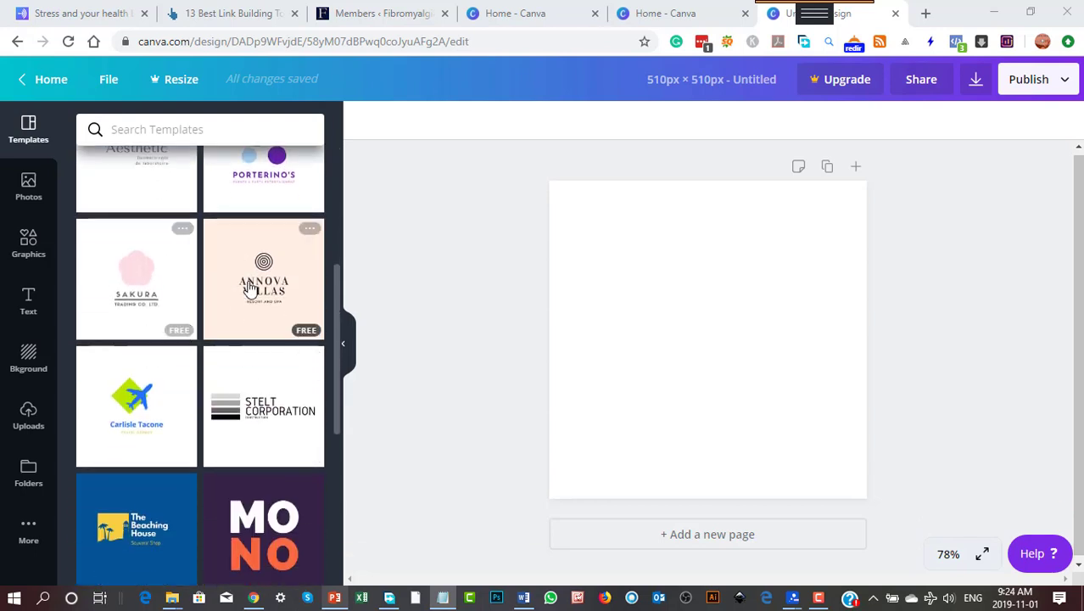
pyautogui.scroll(-6, 173, 402)
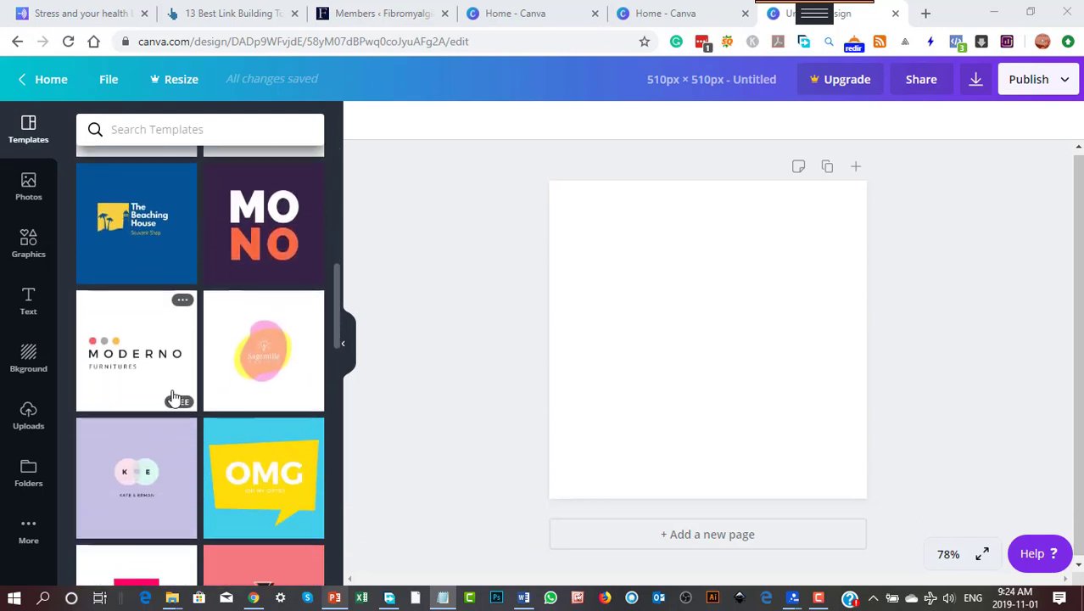
pyautogui.scroll(-1, 173, 396)
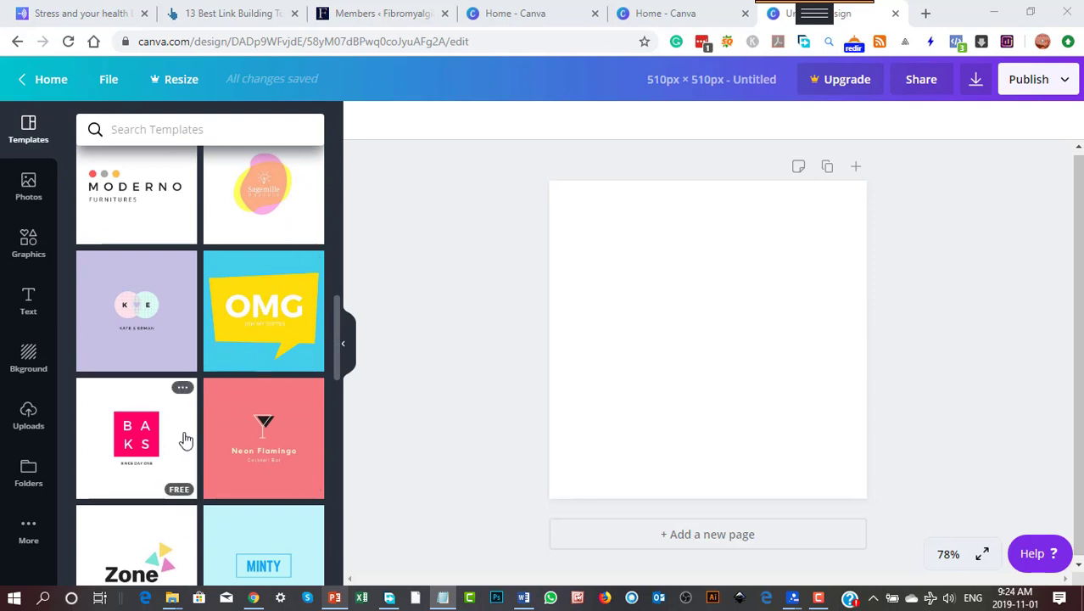
pyautogui.scroll(-3, 188, 439)
pyautogui.scroll(-4, 194, 440)
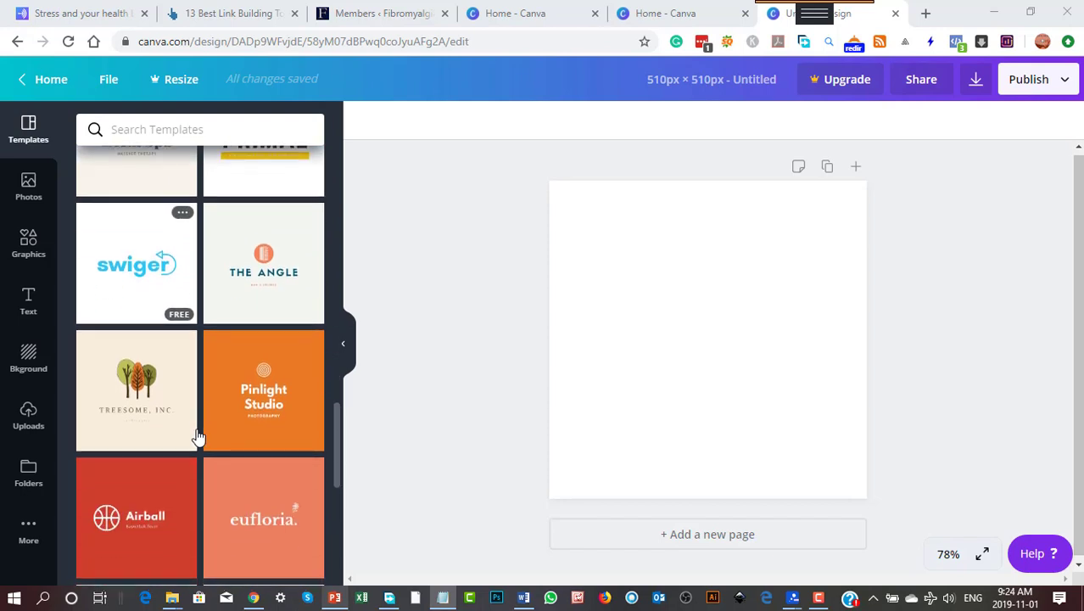
pyautogui.click(147, 419)
# Step: Shrink the Treesome, Inc. logo group to about 247 × 168 and move it to the page's upper right corner
pyautogui.click(731, 348)
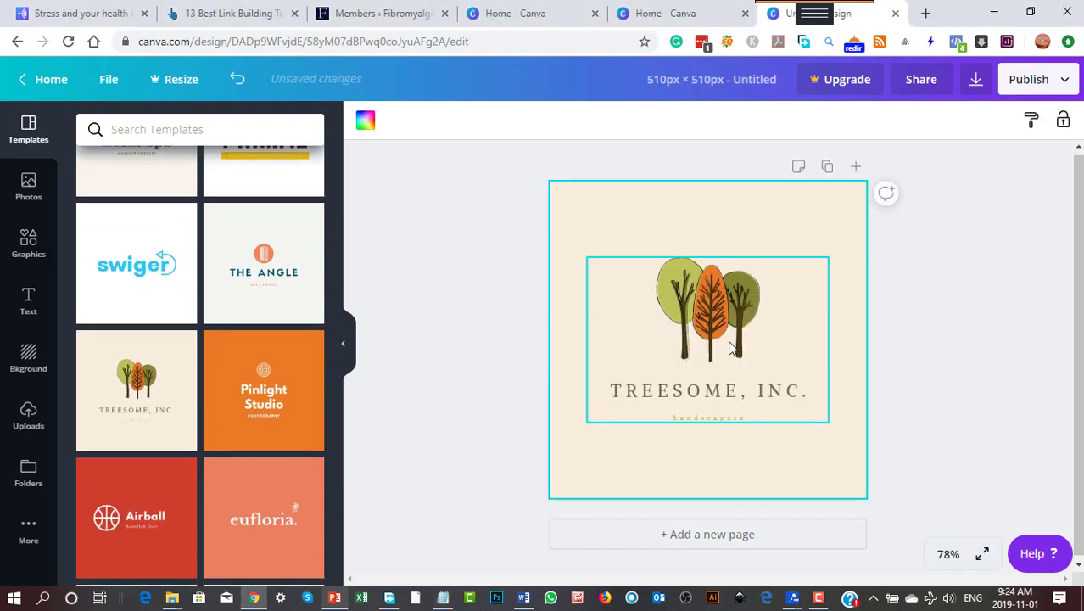
pyautogui.click(617, 281)
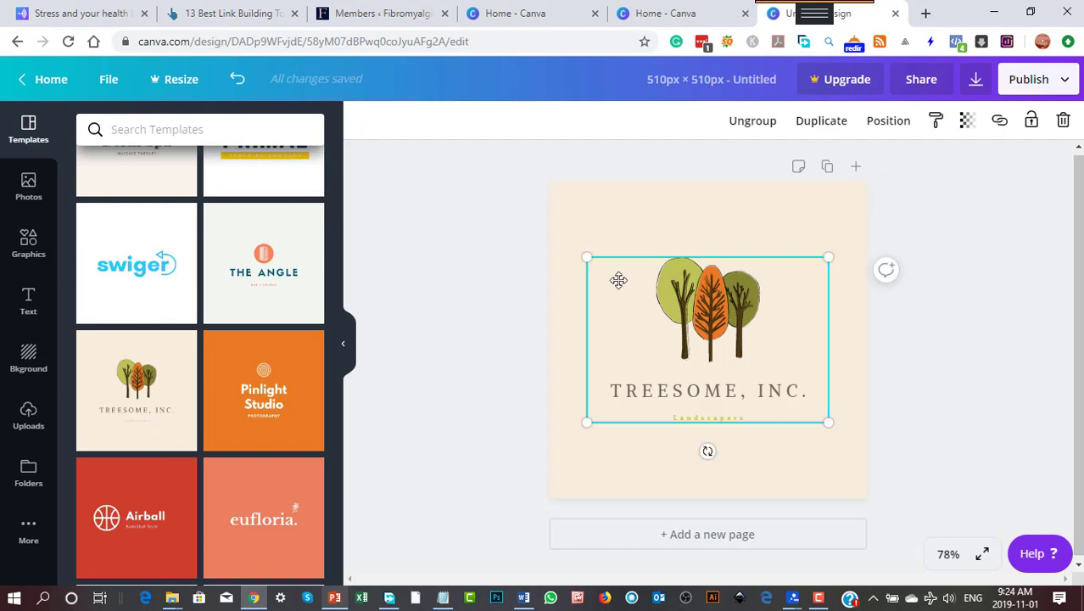
pyautogui.moveTo(621, 261); pyautogui.dragTo(681, 310)
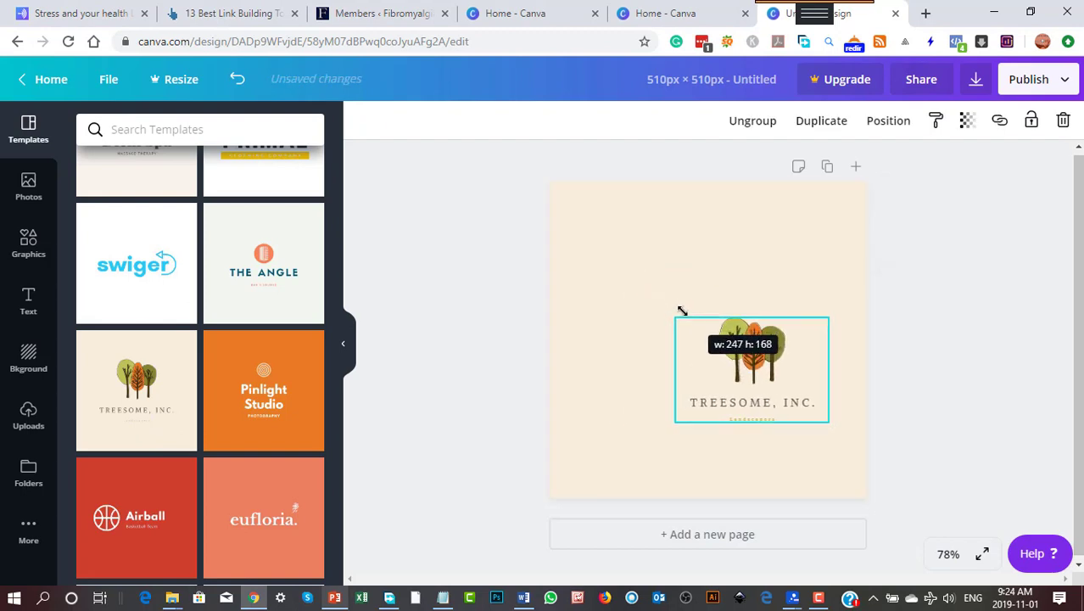
pyautogui.moveTo(771, 360); pyautogui.dragTo(785, 254)
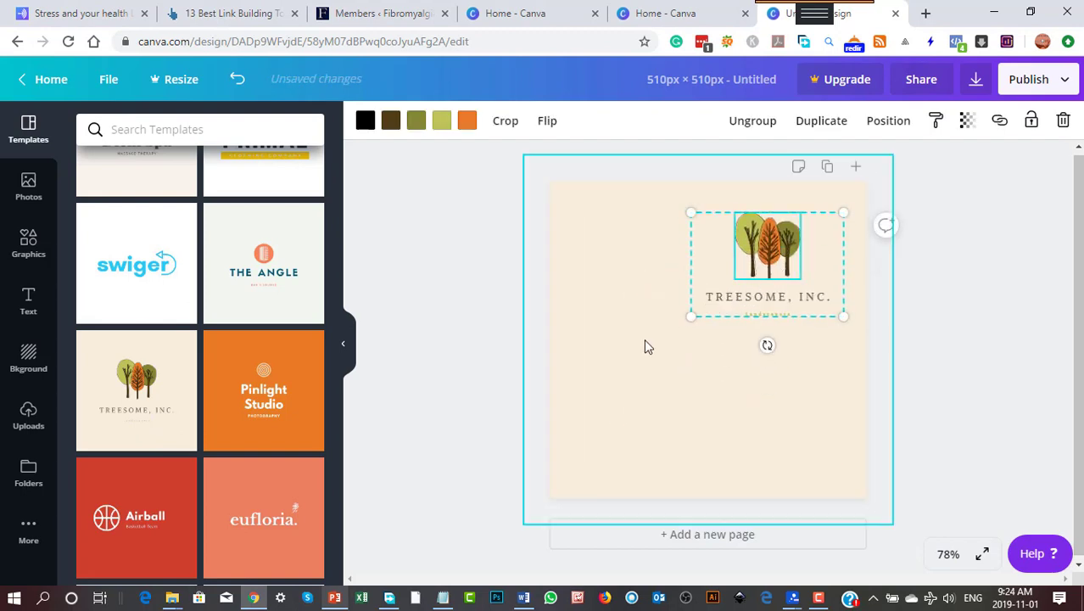
pyautogui.click(640, 369)
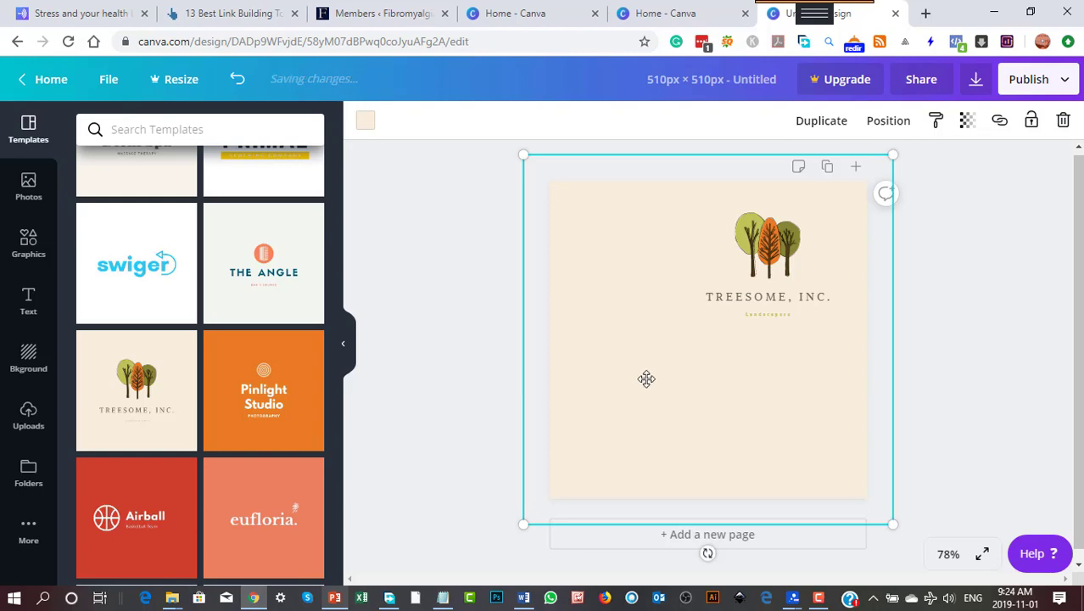
# Step: Bring the photo of the boy with a toy plane from File Explorer into the design and enlarge it to cover the page
pyautogui.moveTo(172, 599)
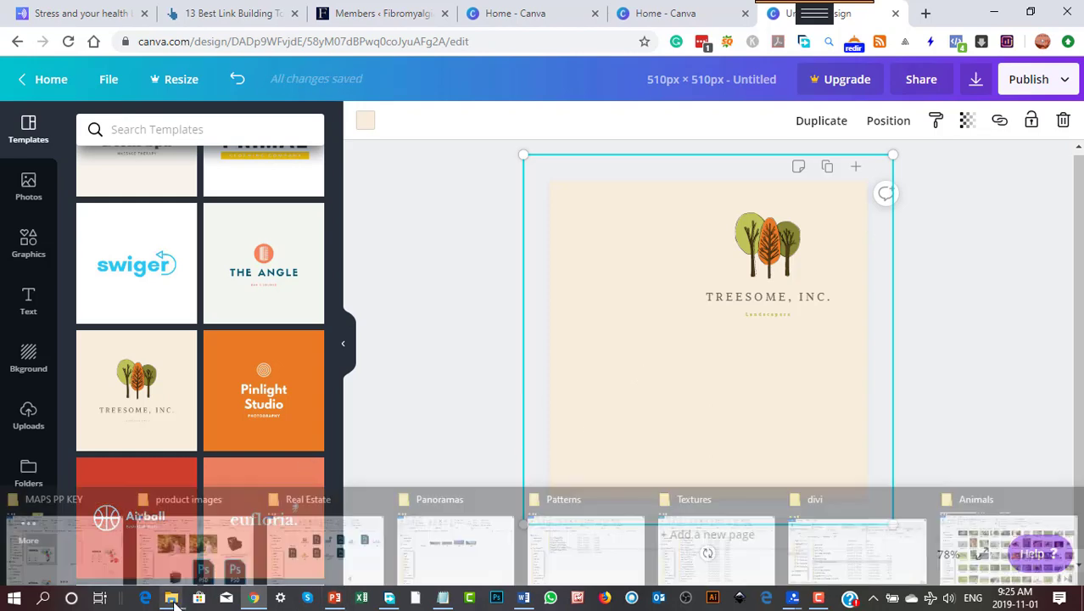
pyautogui.moveTo(188, 560)
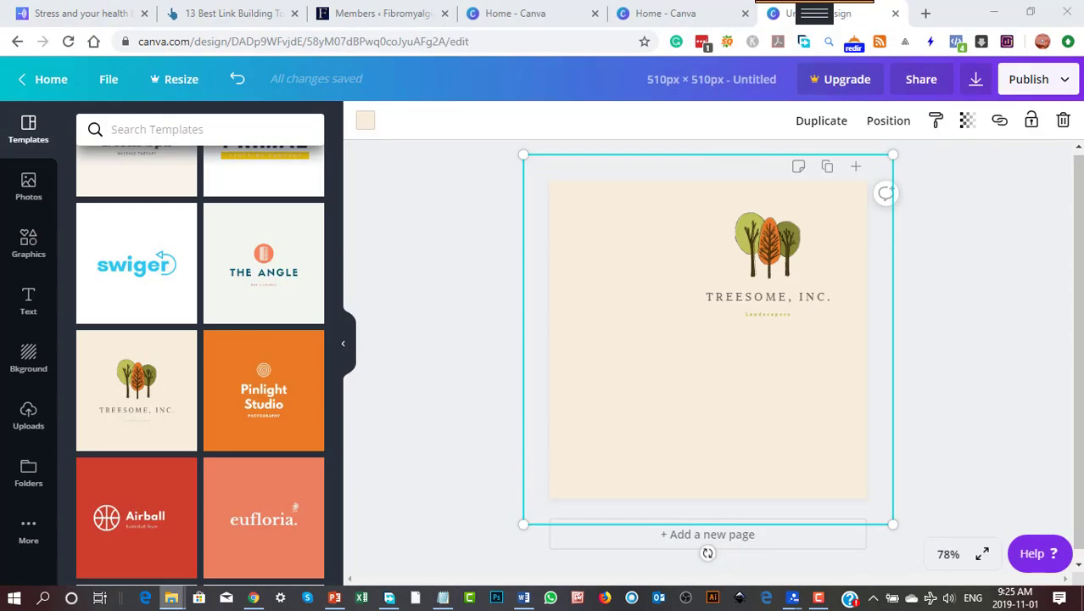
pyautogui.moveTo(313, 298); pyautogui.dragTo(653, 382)
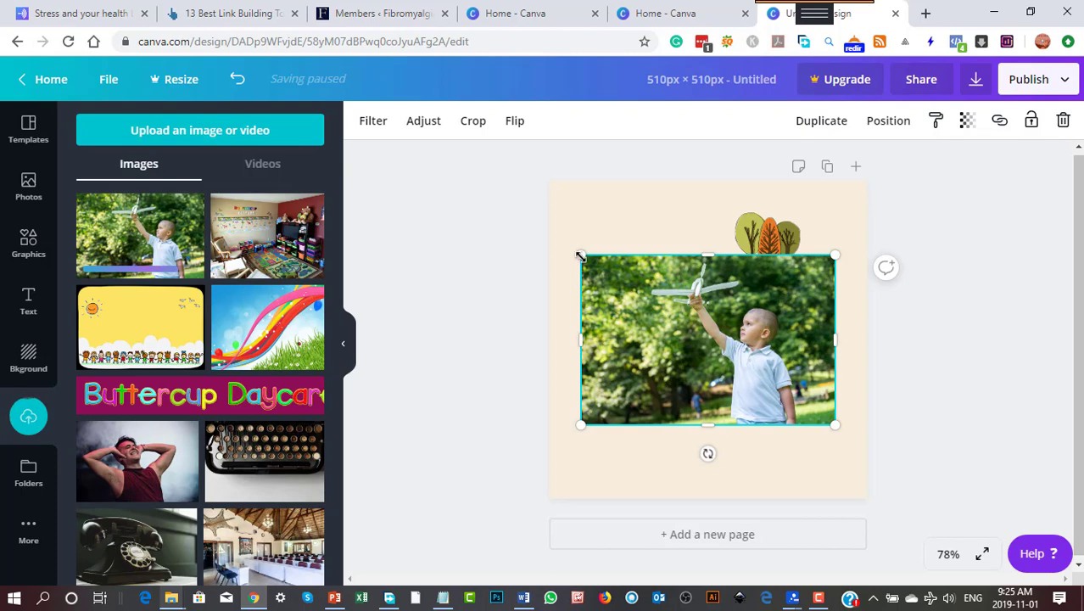
pyautogui.moveTo(580, 256); pyautogui.dragTo(475, 134)
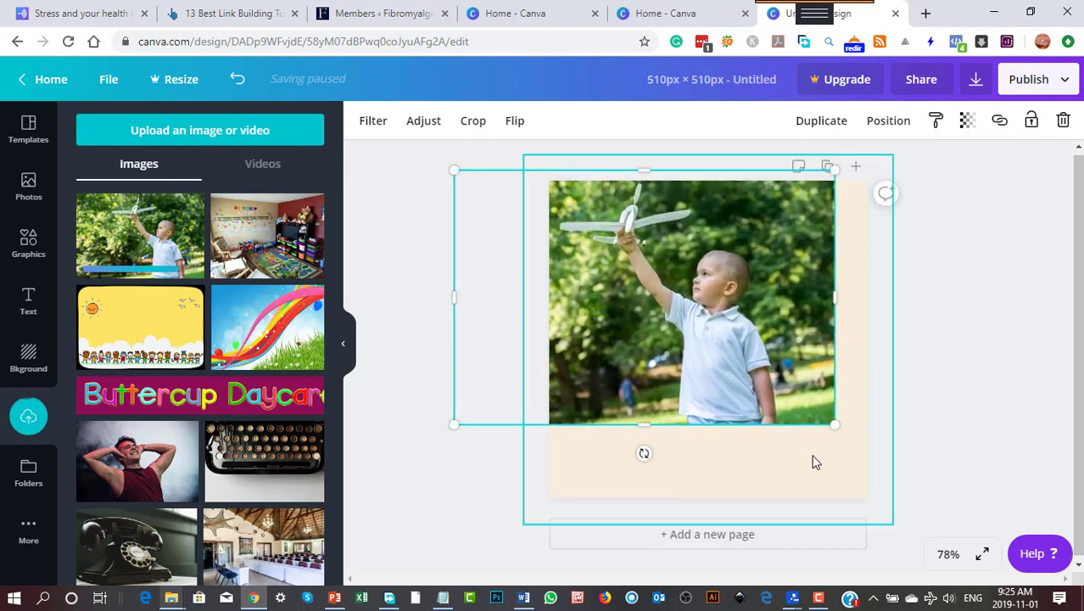
pyautogui.moveTo(835, 424); pyautogui.dragTo(928, 550)
pyautogui.moveTo(658, 349); pyautogui.dragTo(644, 349)
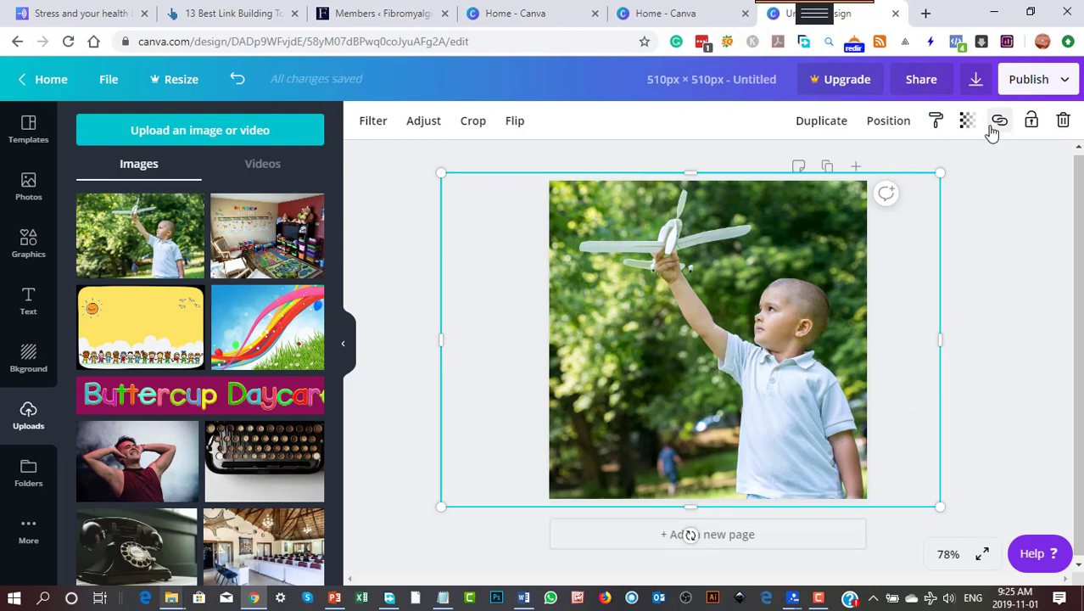
# Step: Send the boy photo backward behind the other elements and delete the beige background shape
pyautogui.click(888, 121)
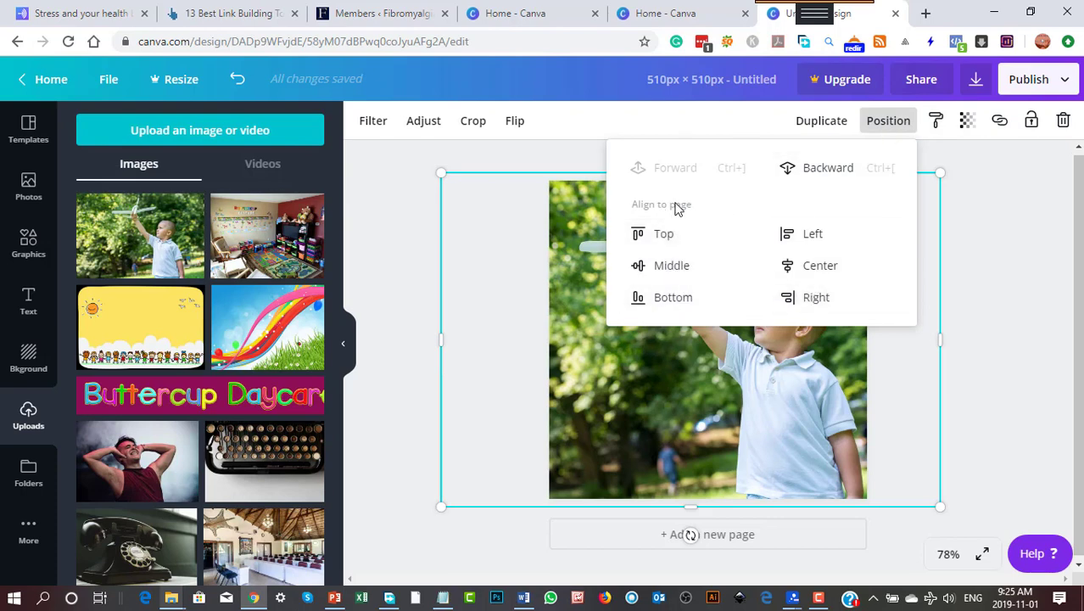
pyautogui.click(828, 173)
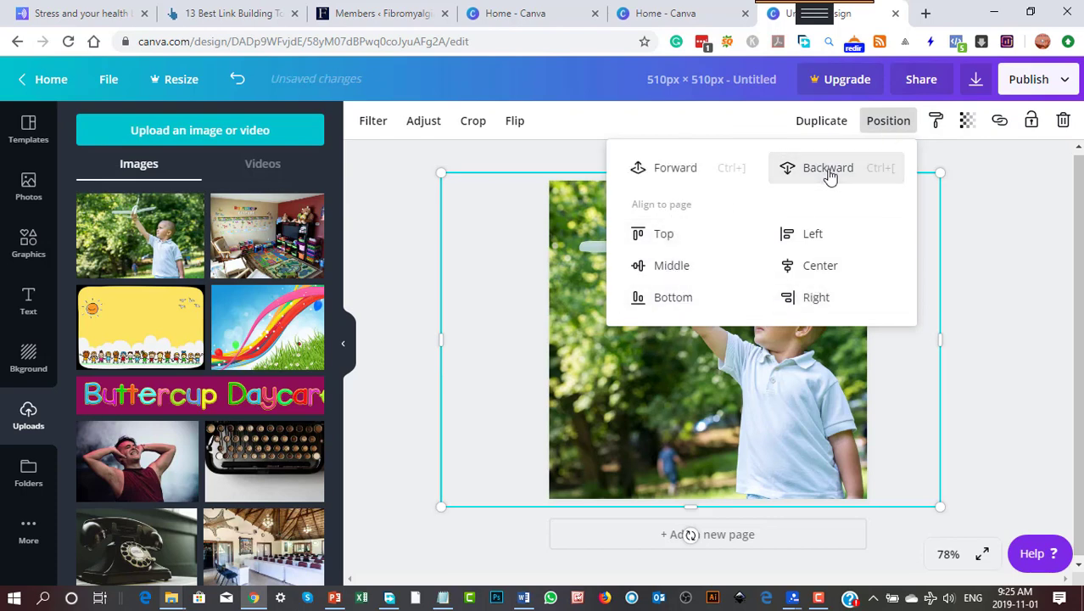
pyautogui.click(970, 291)
pyautogui.click(970, 291)
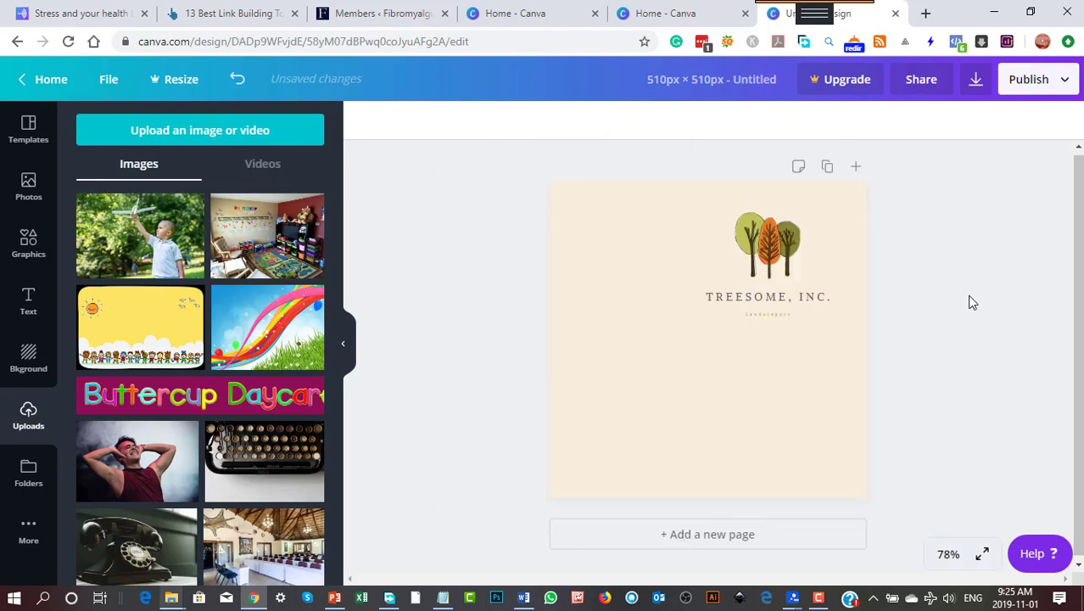
pyautogui.click(667, 382)
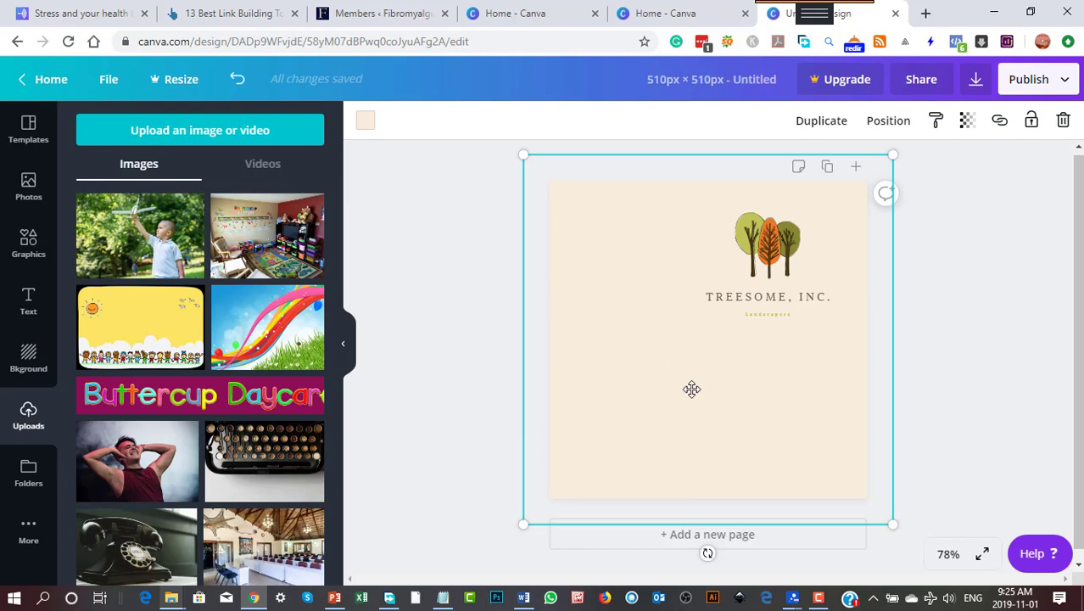
pyautogui.press('Delete')
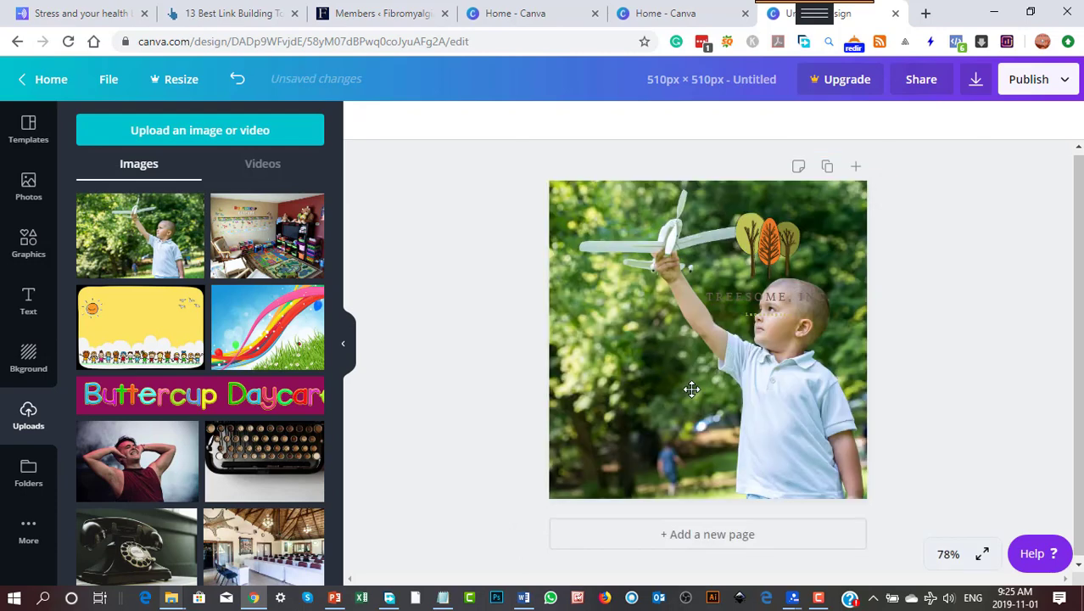
# Step: Remove the Treesome, Inc. logo from the page, deleting both the tree graphic and its text
pyautogui.click(763, 261)
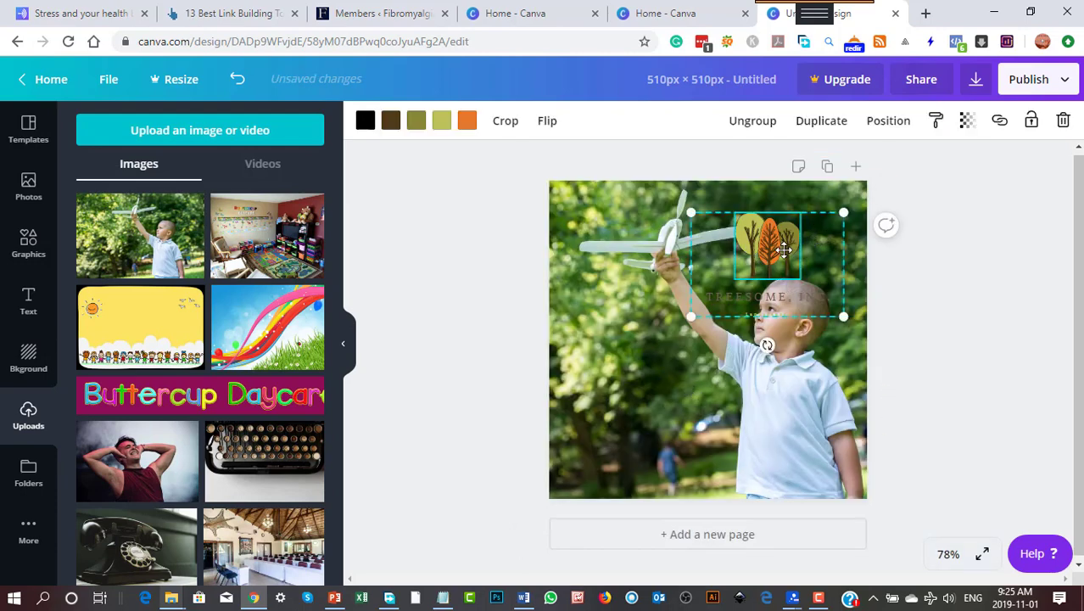
pyautogui.moveTo(770, 247); pyautogui.dragTo(649, 392)
pyautogui.press('Delete')
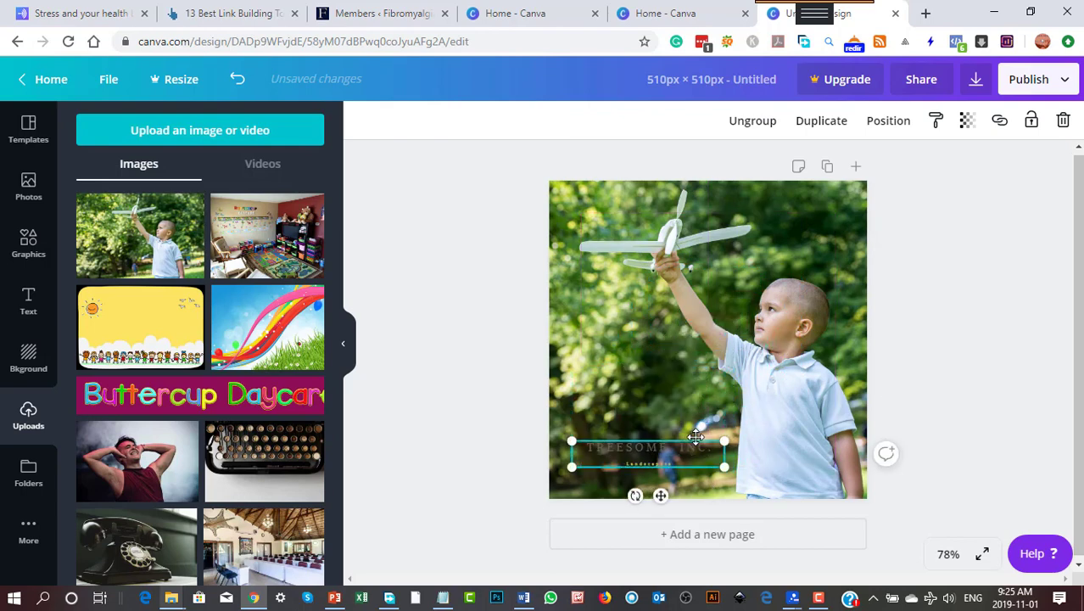
pyautogui.press('Delete')
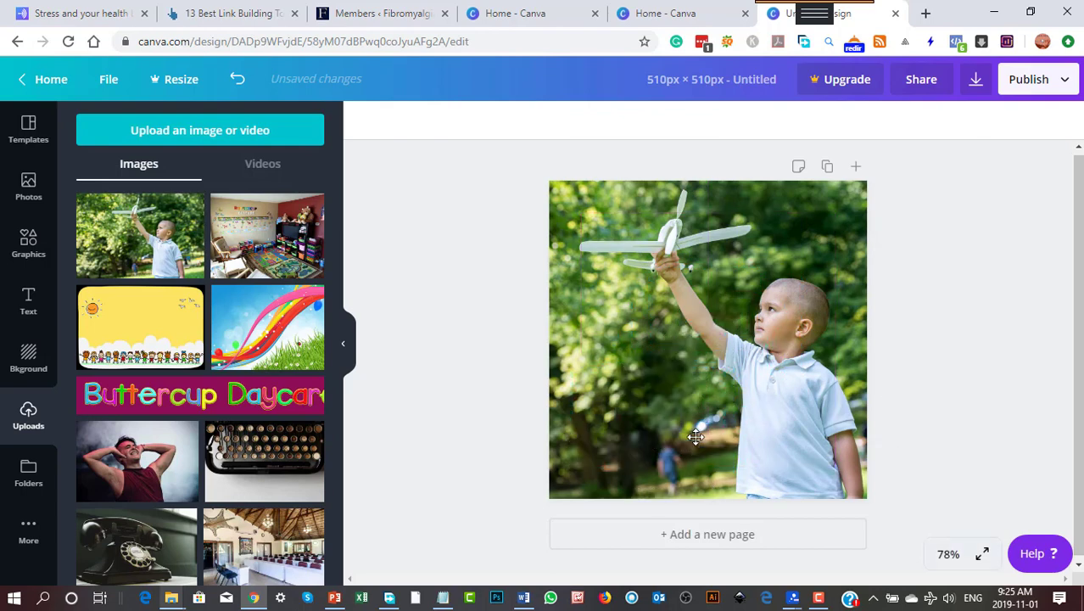
# Step: Add a heading over the photo that reads "Fly like an eagle"
pyautogui.click(29, 301)
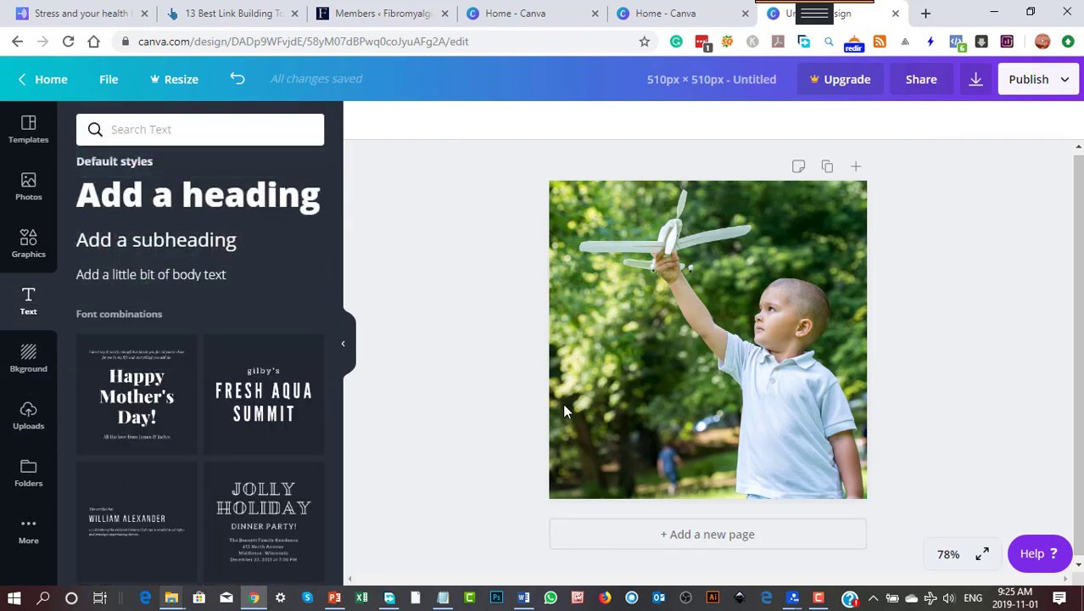
pyautogui.click(595, 369)
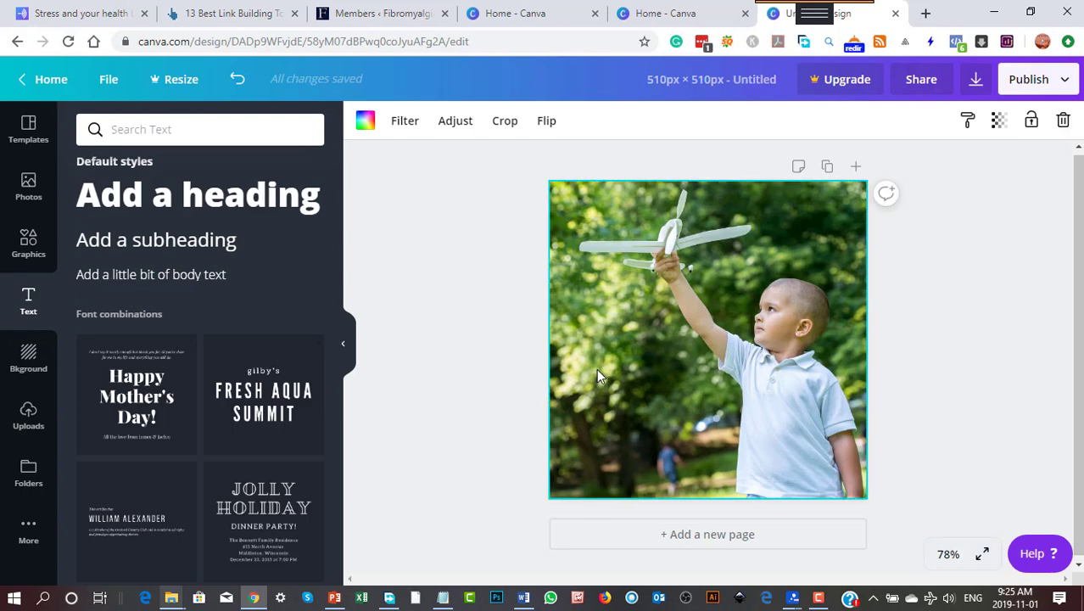
pyautogui.click(221, 212)
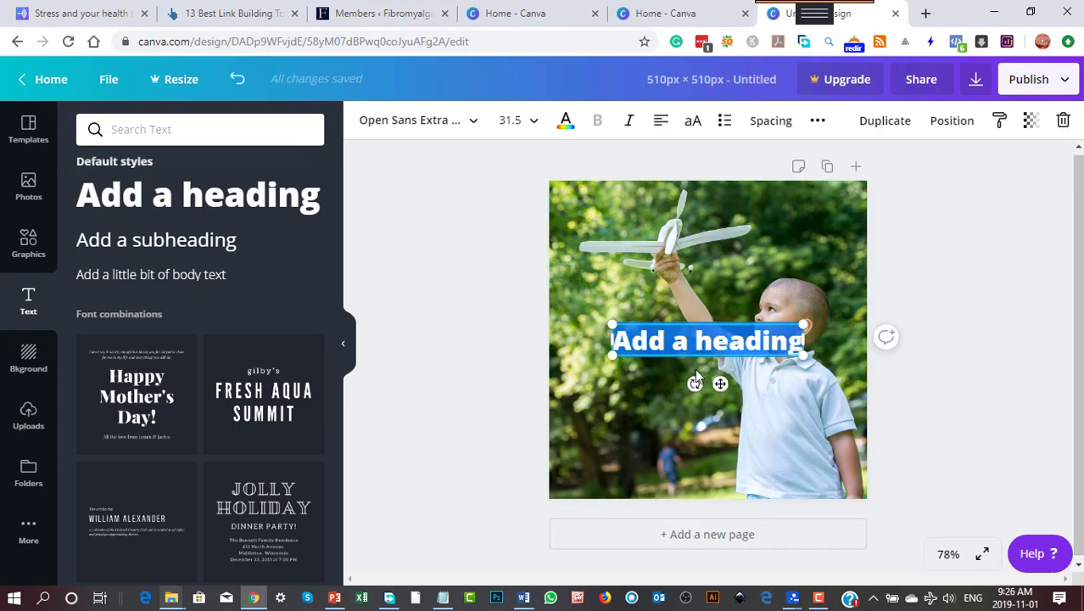
pyautogui.write('F')
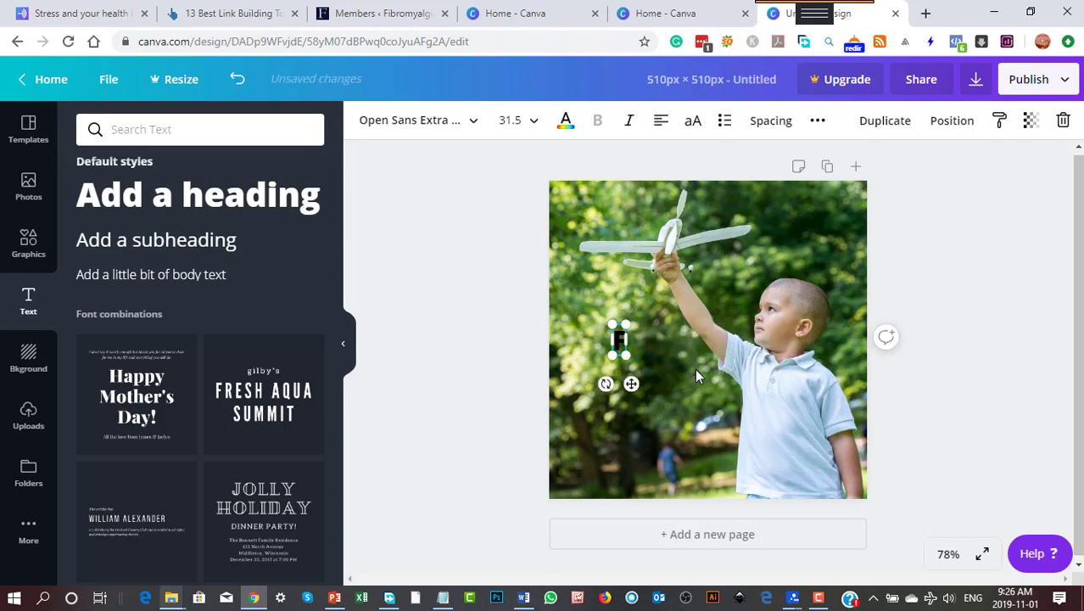
pyautogui.write('ly like an eag')
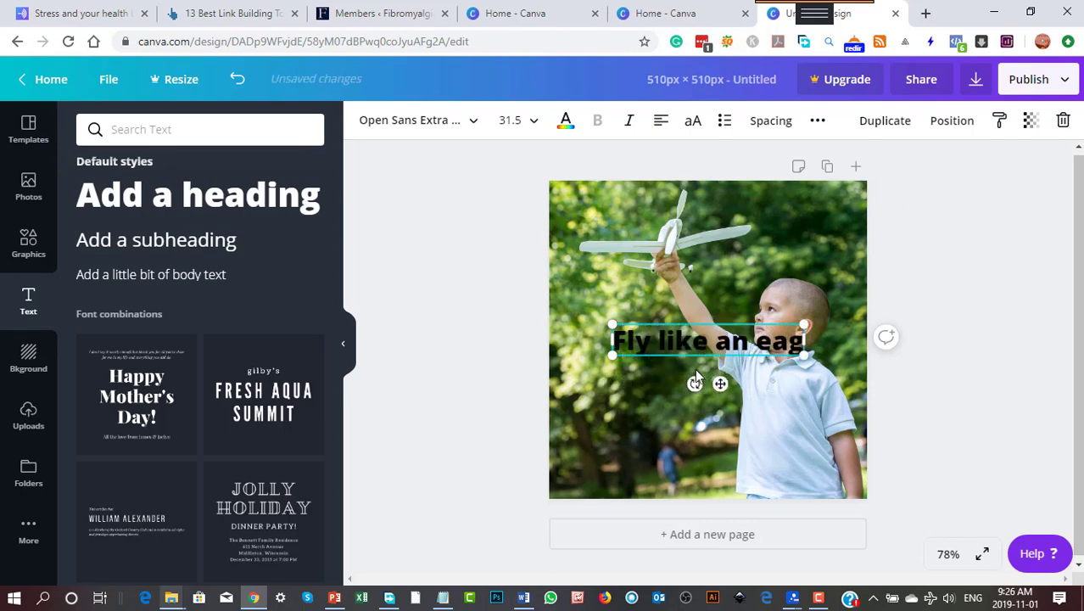
pyautogui.write('le')
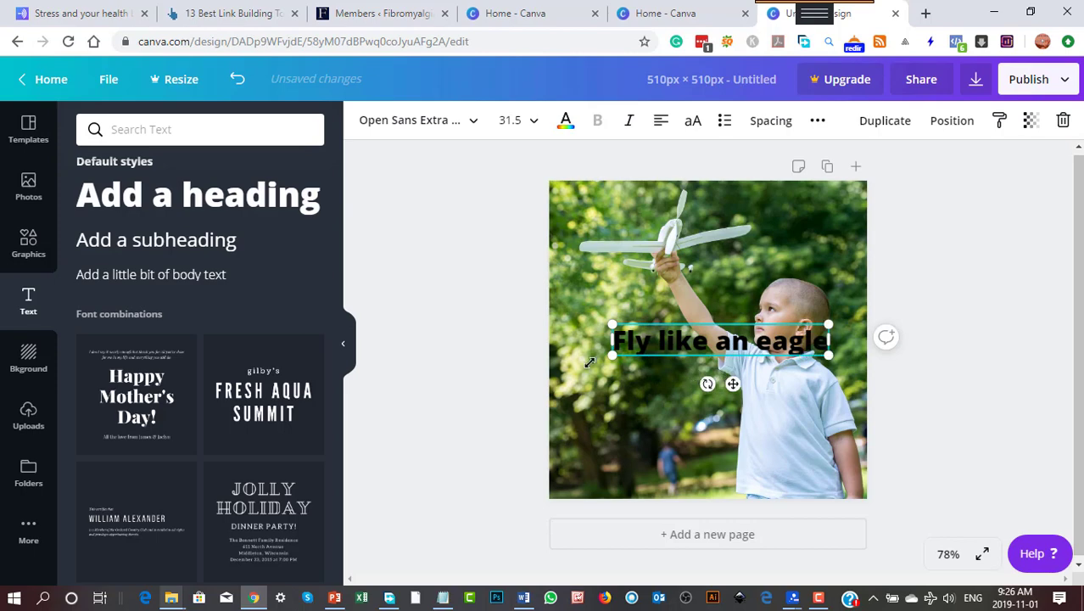
# Step: Change the "Fly like an eagle" heading's text colour to white
pyautogui.click(566, 123)
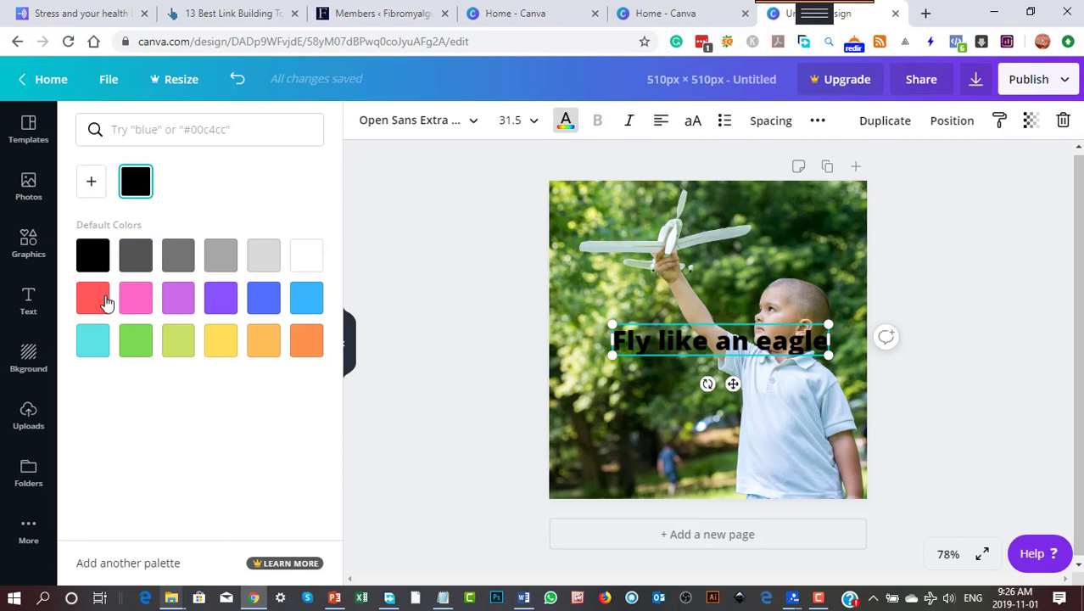
pyautogui.click(103, 303)
pyautogui.click(304, 259)
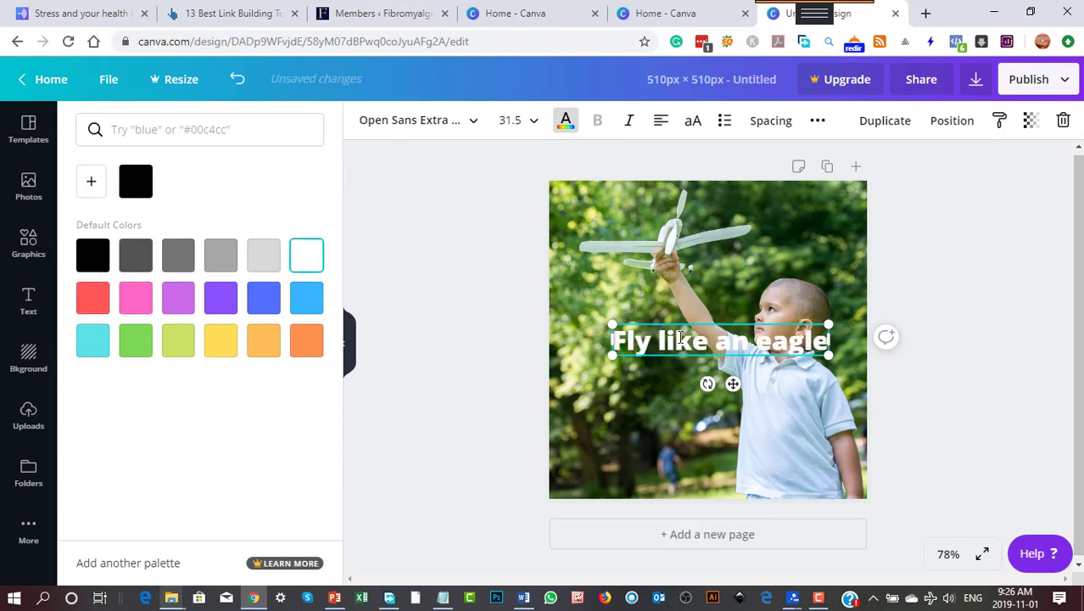
# Step: Enlarge the heading to a font size of about 35.5 and move it to the lower part of the photo
pyautogui.moveTo(613, 357); pyautogui.dragTo(597, 357)
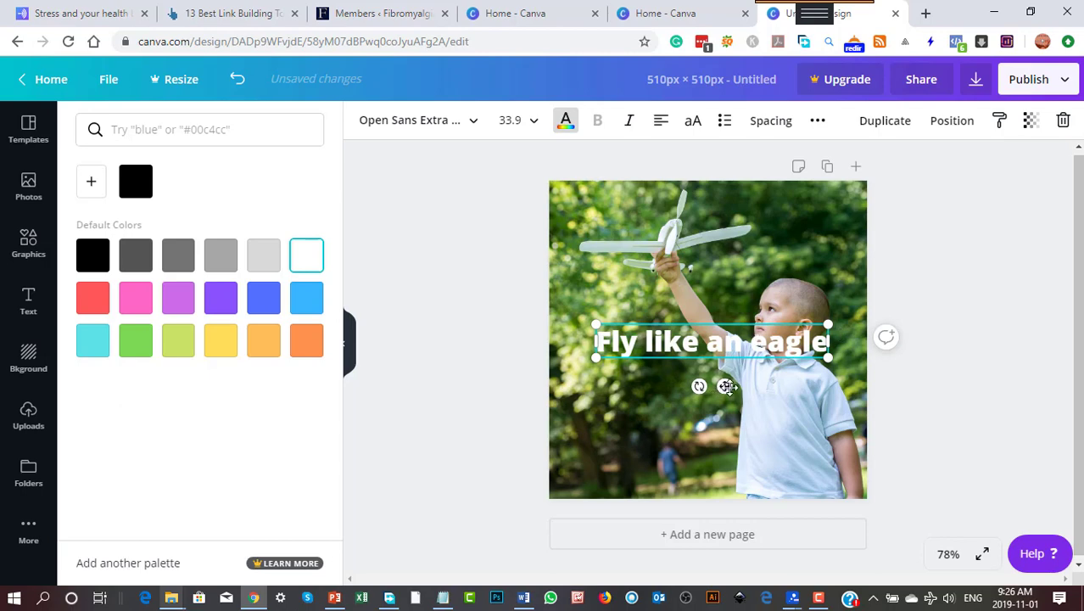
pyautogui.moveTo(719, 383); pyautogui.dragTo(734, 265)
pyautogui.moveTo(734, 280); pyautogui.dragTo(737, 481)
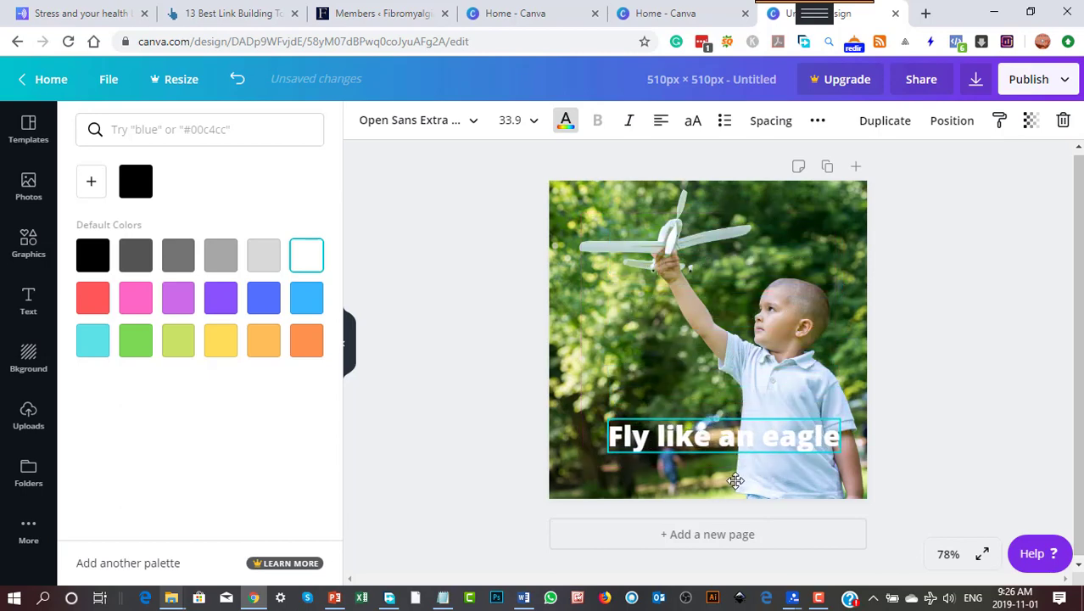
pyautogui.moveTo(602, 419); pyautogui.dragTo(597, 417)
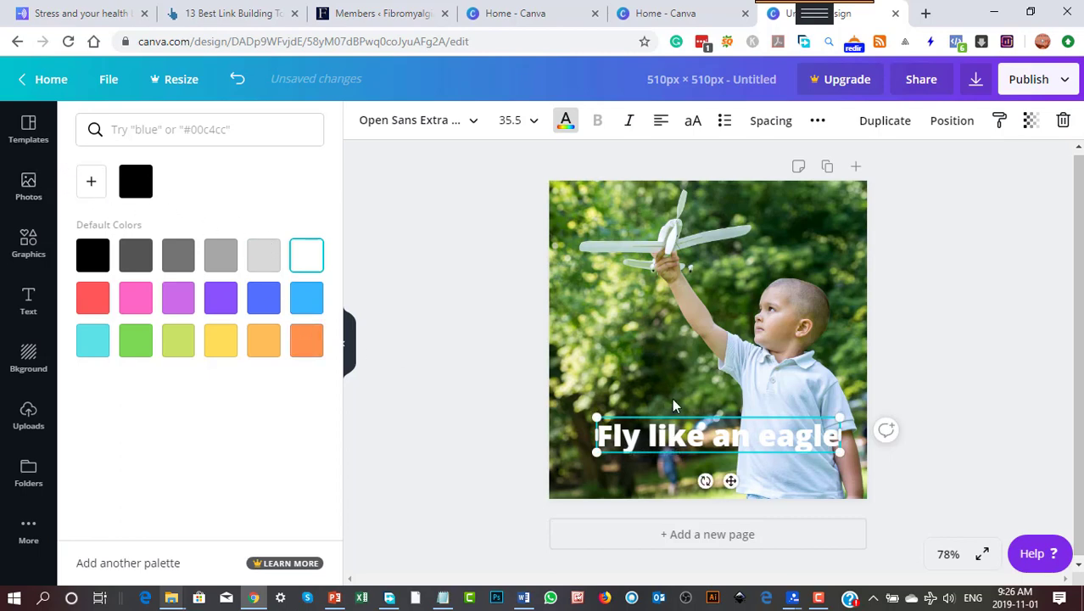
# Step: Replace the boy photo with the light-to-dark blue gradient as the page background
pyautogui.click(734, 352)
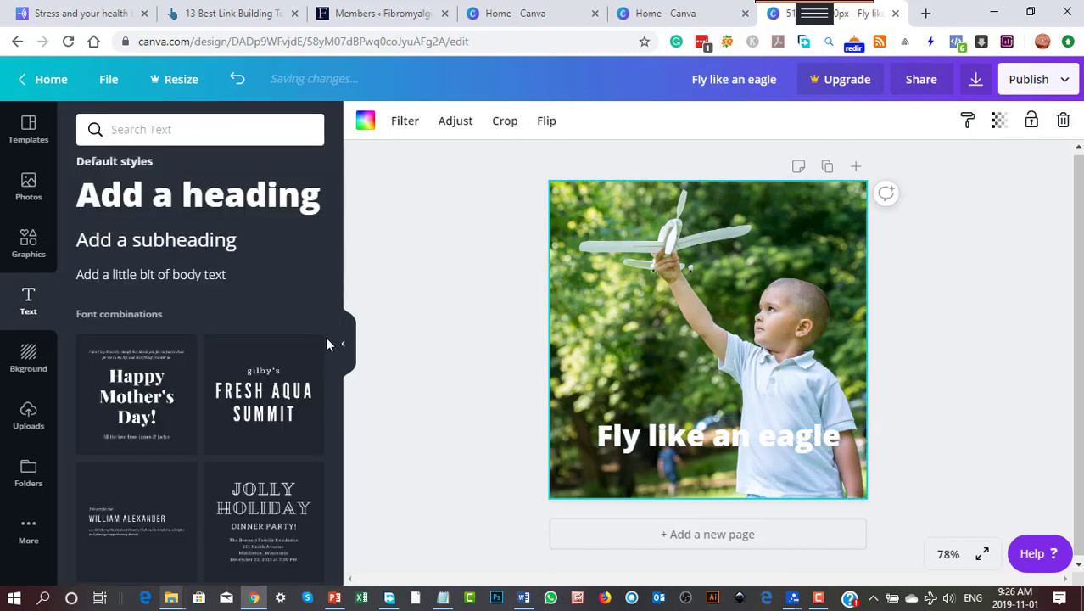
pyautogui.click(29, 356)
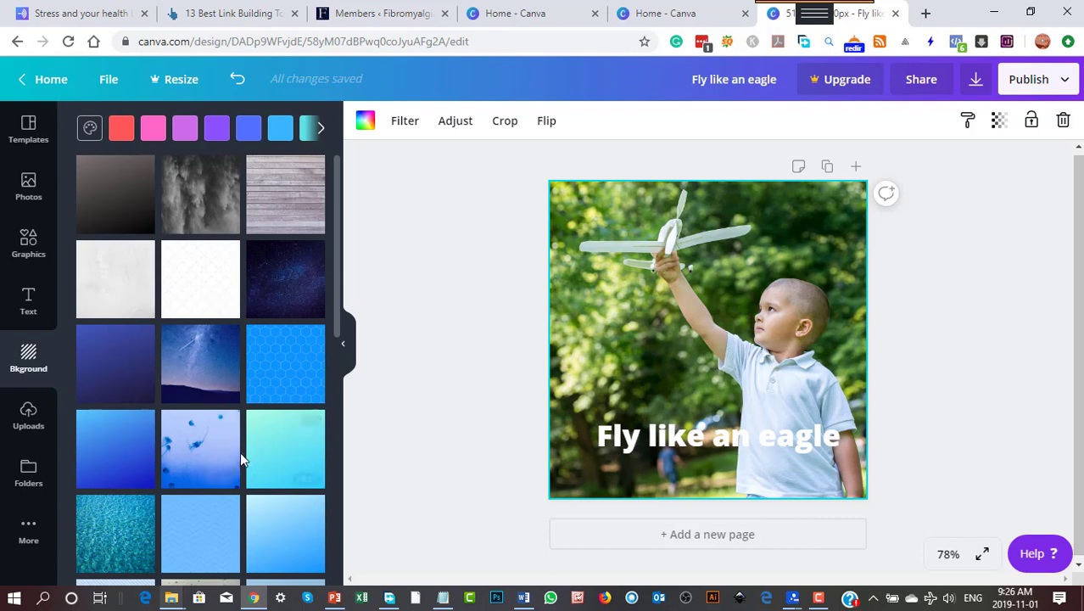
pyautogui.click(109, 451)
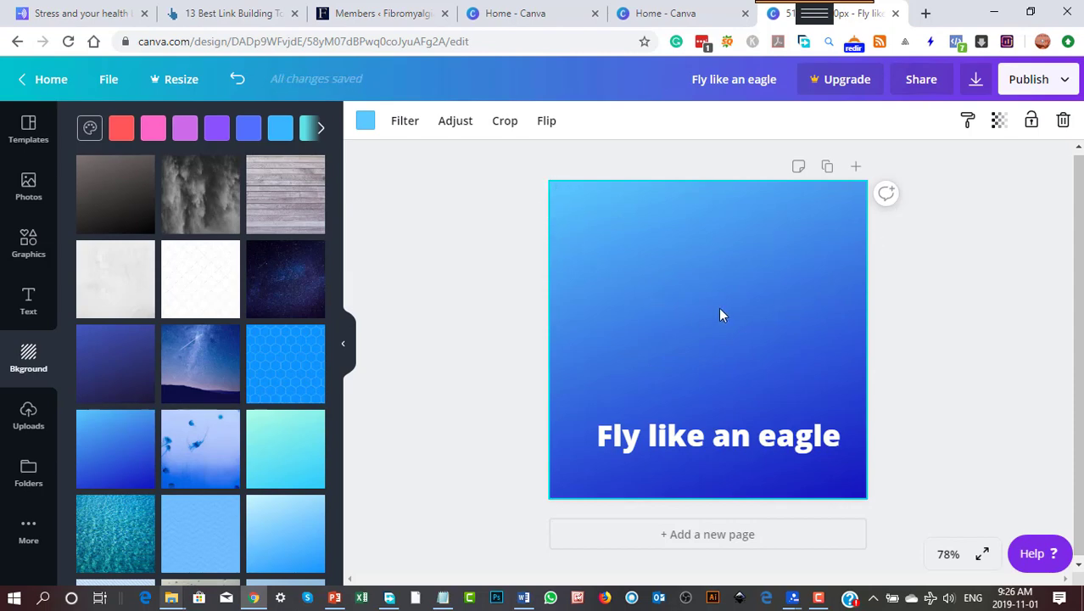
# Step: Try to resize the gradient background from its lower right corner, and undo the background replacement
pyautogui.click(914, 277)
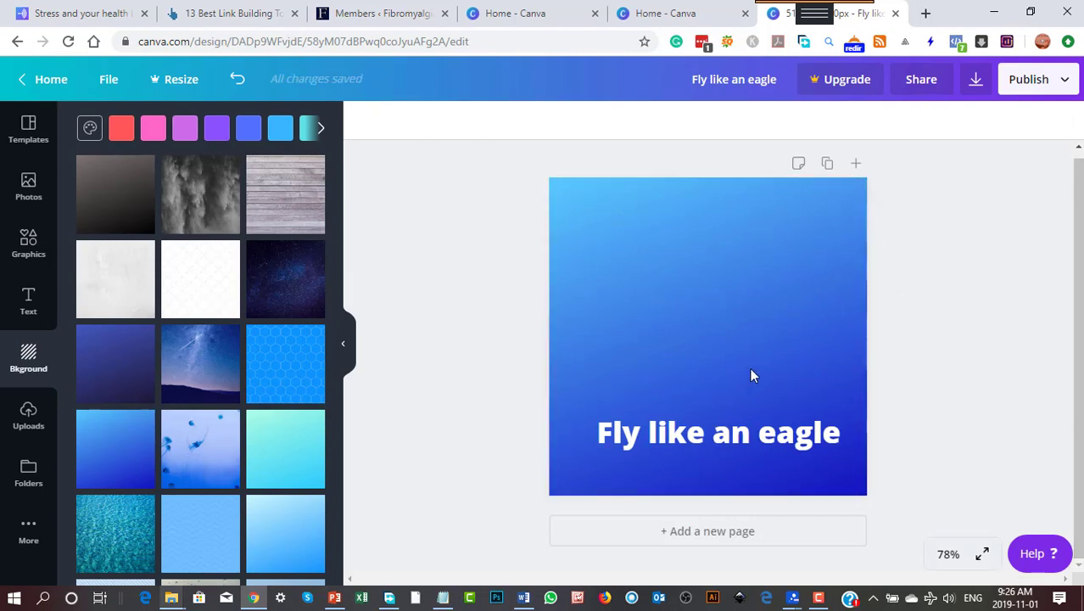
pyautogui.click(671, 339)
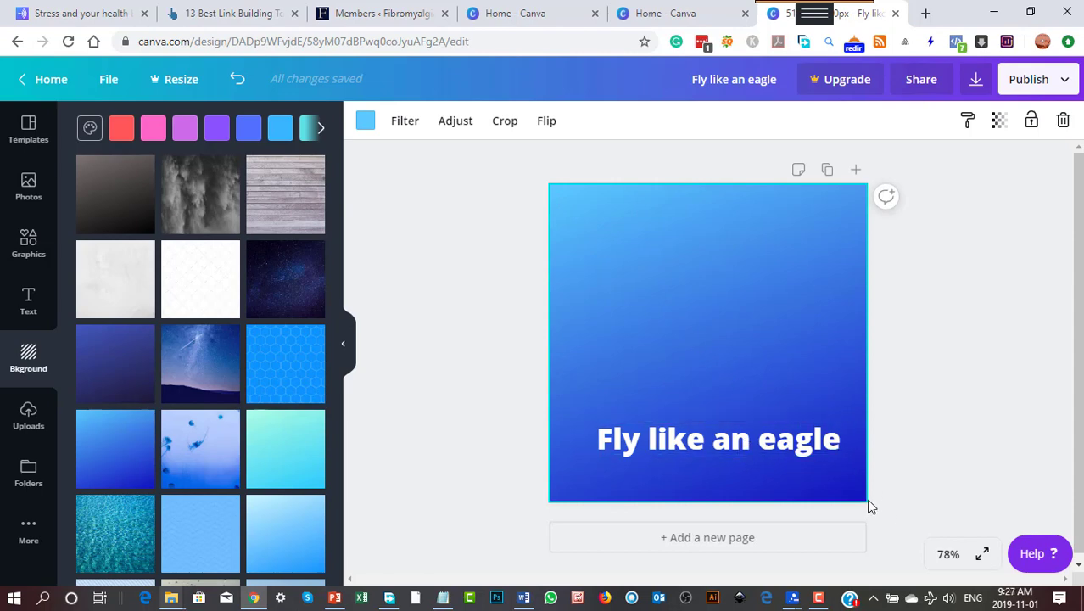
pyautogui.moveTo(869, 500); pyautogui.dragTo(846, 496)
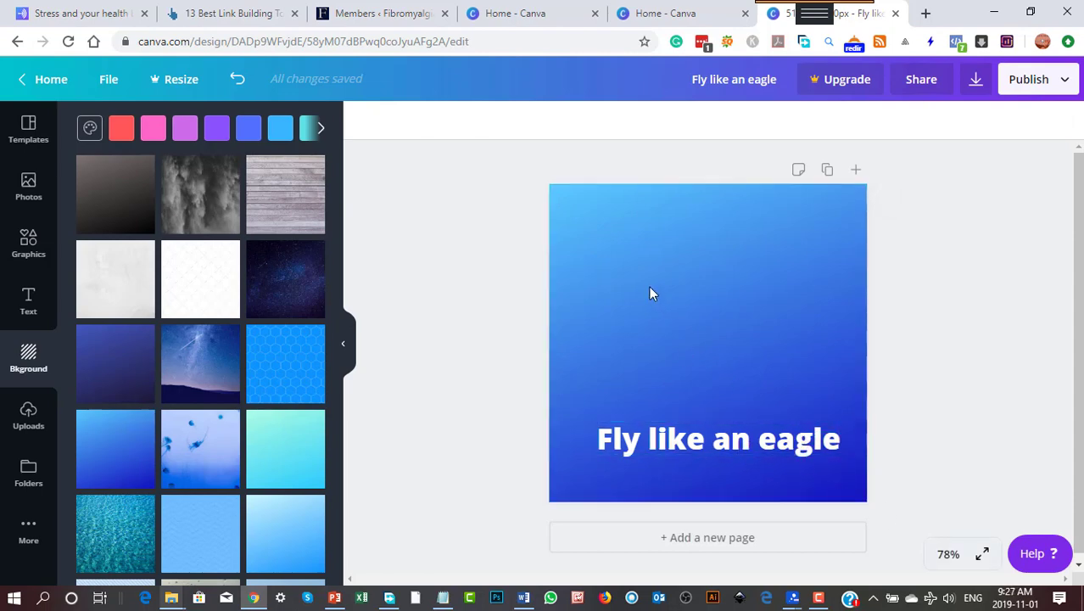
pyautogui.click(649, 294)
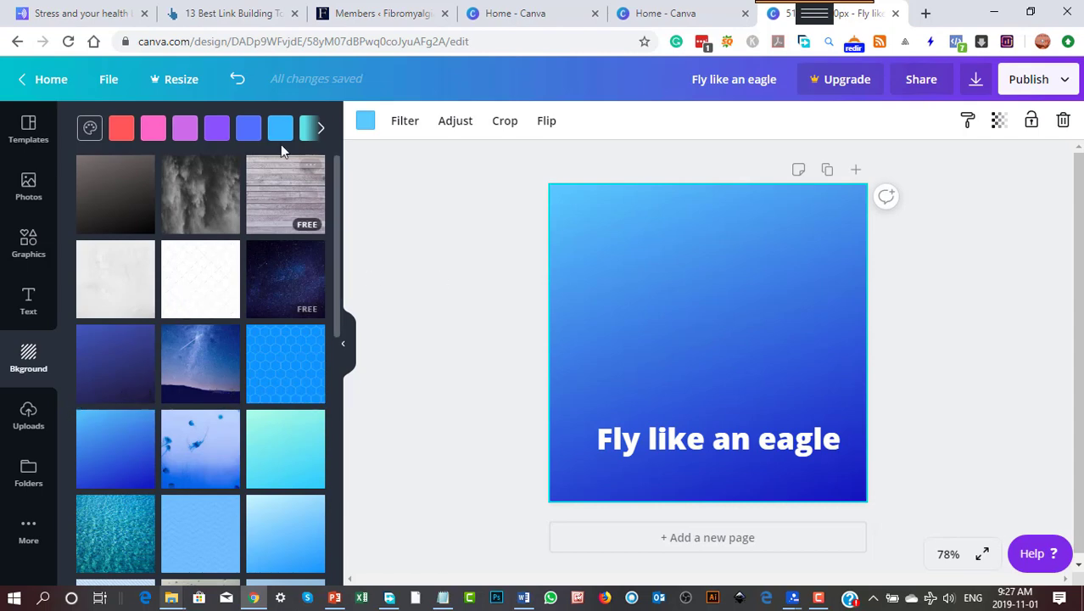
pyautogui.click(237, 79)
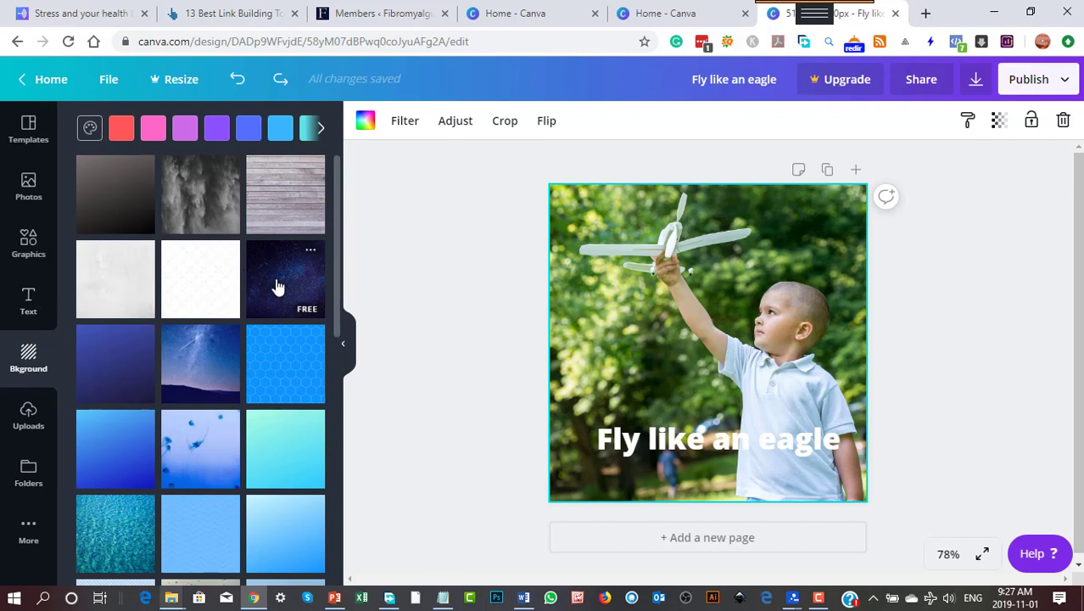
# Step: Reapply the light-to-dark blue gradient background, and open its crop mode and cancel without cropping
pyautogui.click(123, 448)
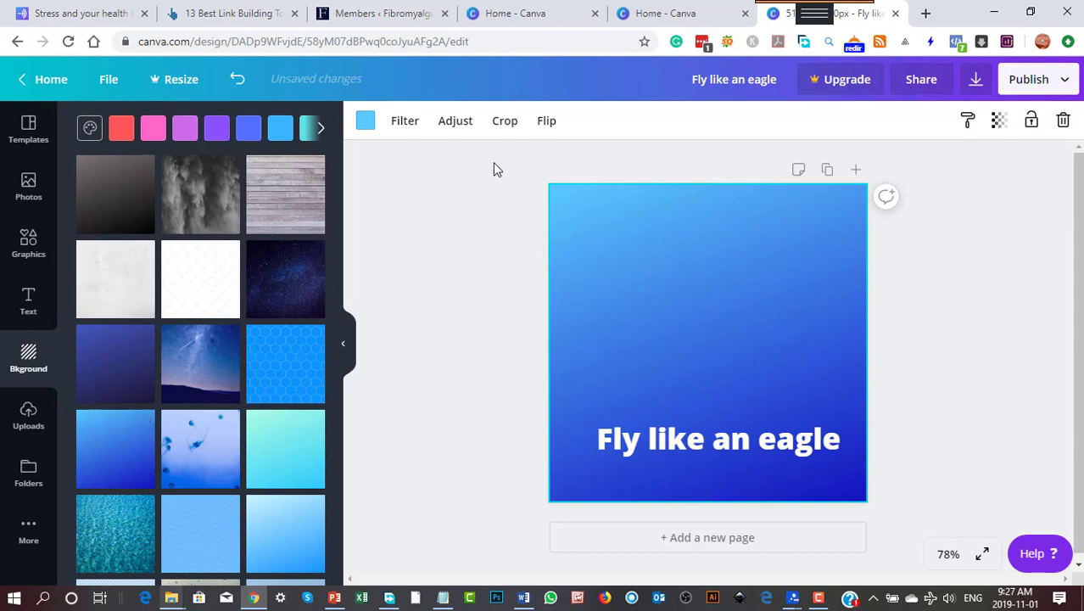
pyautogui.click(505, 122)
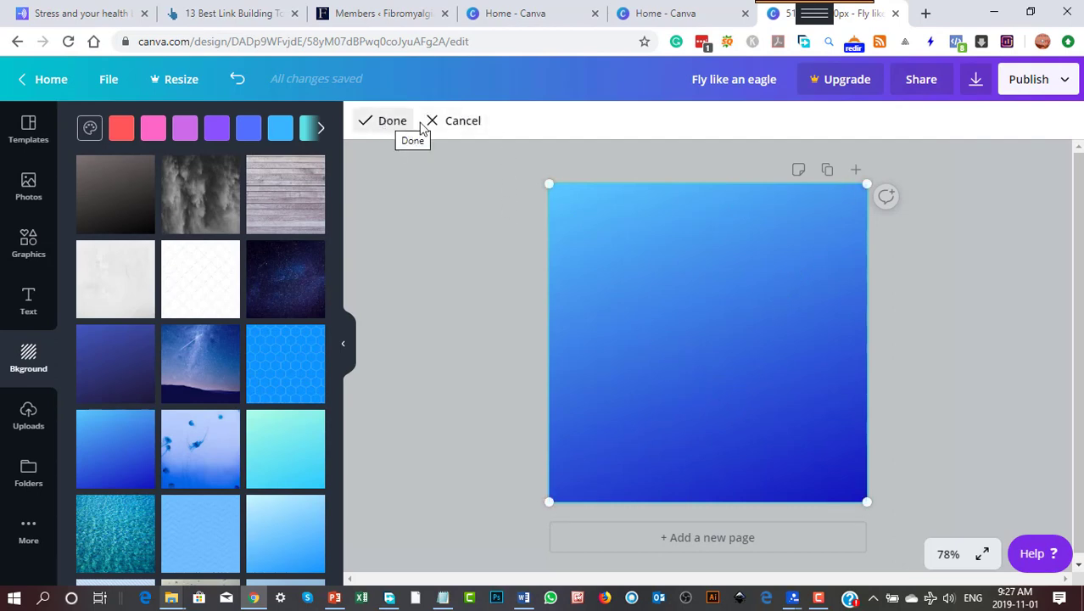
pyautogui.click(451, 125)
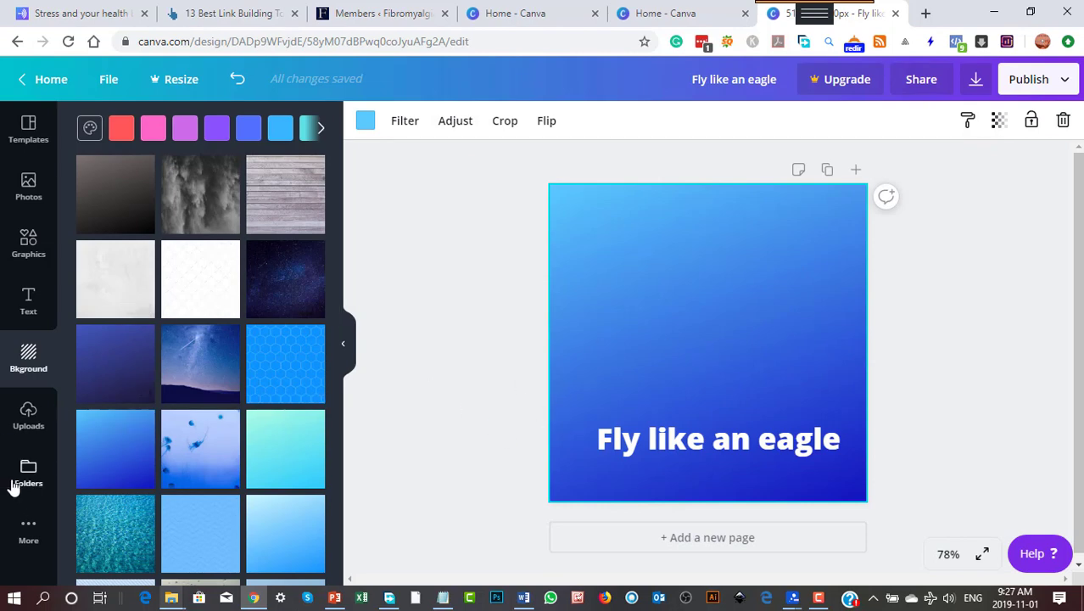
# Step: Add the uploaded photo of the boy with the toy plane and place it above the heading
pyautogui.click(28, 427)
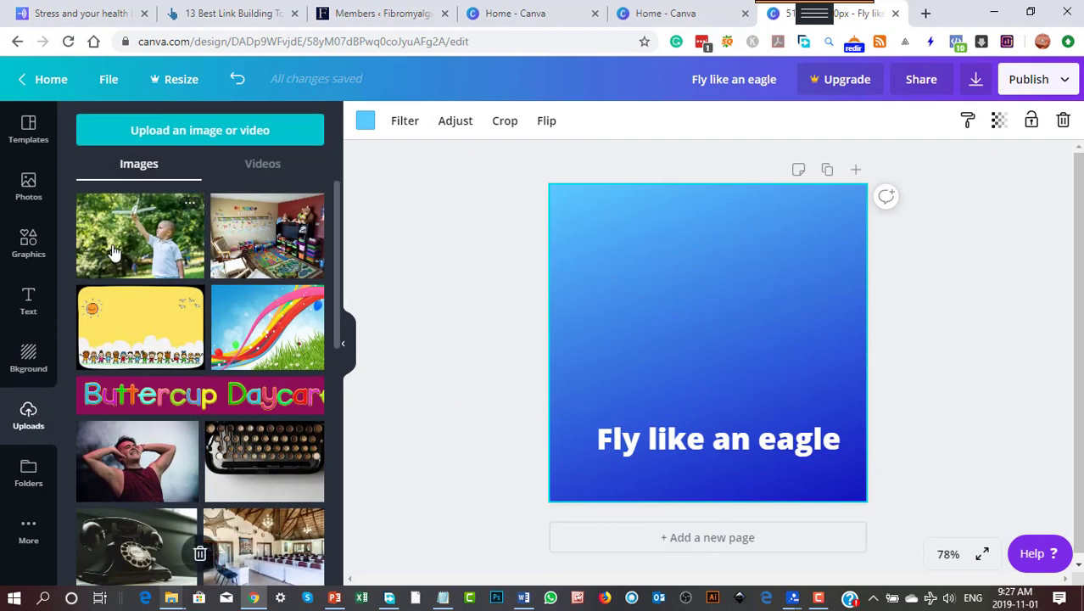
pyautogui.click(109, 255)
pyautogui.moveTo(693, 376); pyautogui.dragTo(650, 328)
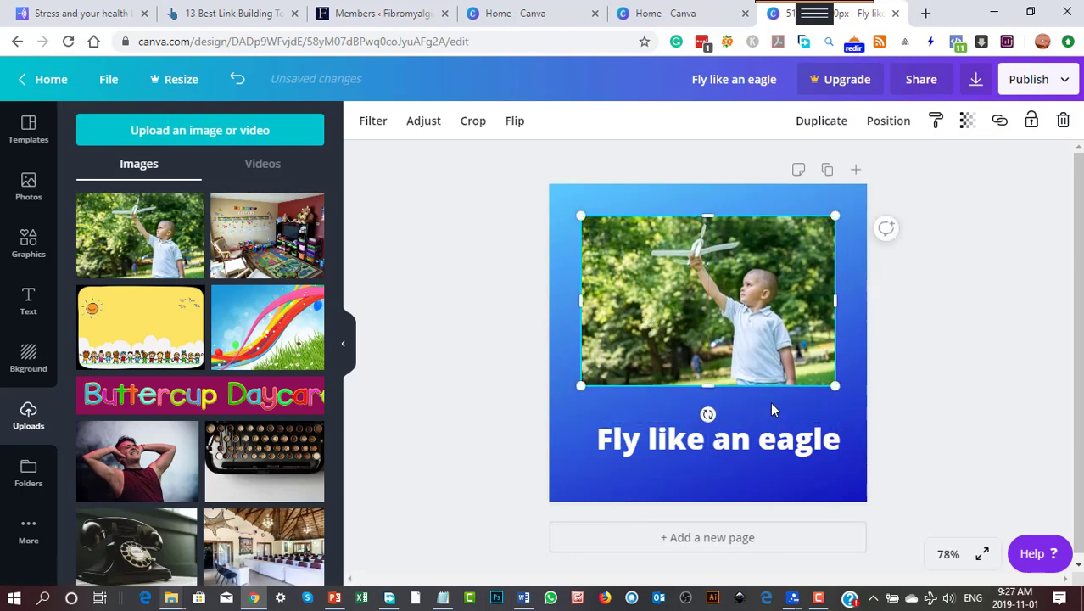
pyautogui.click(892, 347)
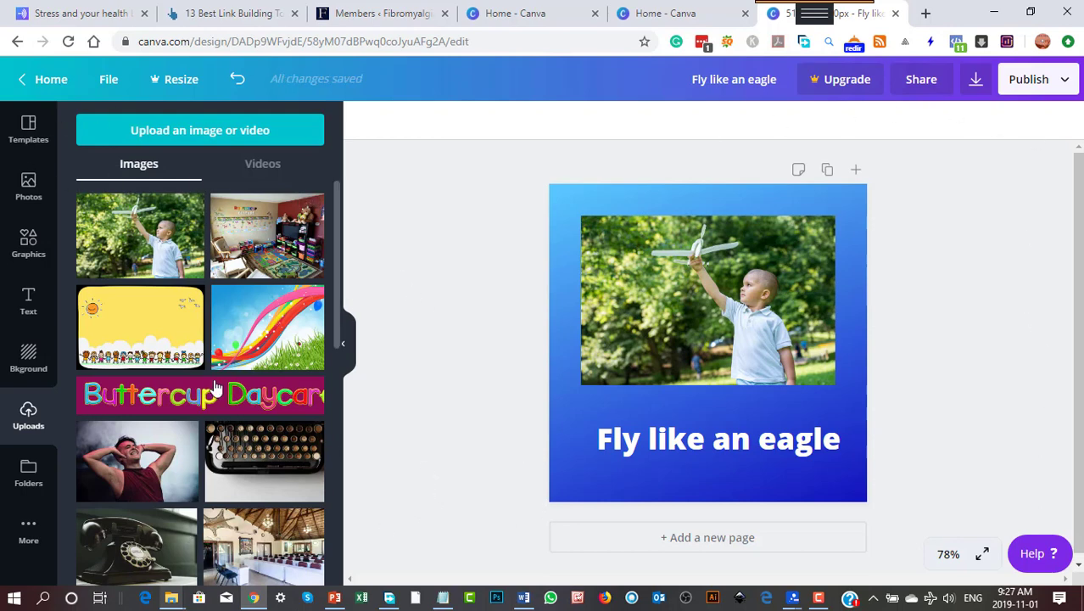
# Step: Add the uploaded rainbow ribbon image and enlarge it until it covers the whole page
pyautogui.click(252, 333)
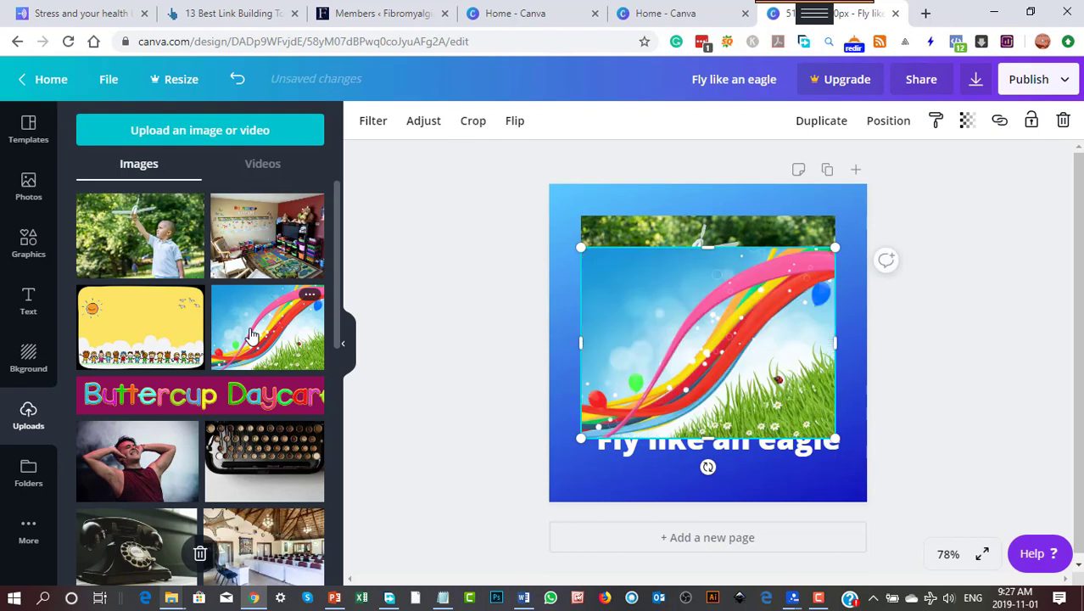
pyautogui.moveTo(582, 249); pyautogui.dragTo(486, 176)
pyautogui.moveTo(835, 439); pyautogui.dragTo(918, 533)
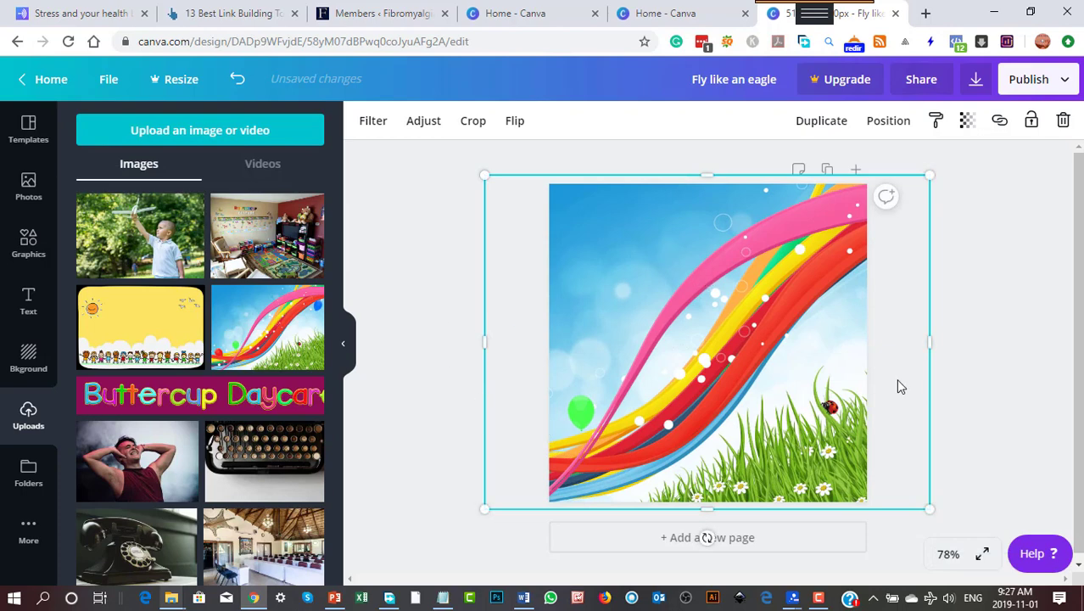
# Step: Return to the home page and look through the whole carousel of available design types
pyautogui.click(29, 86)
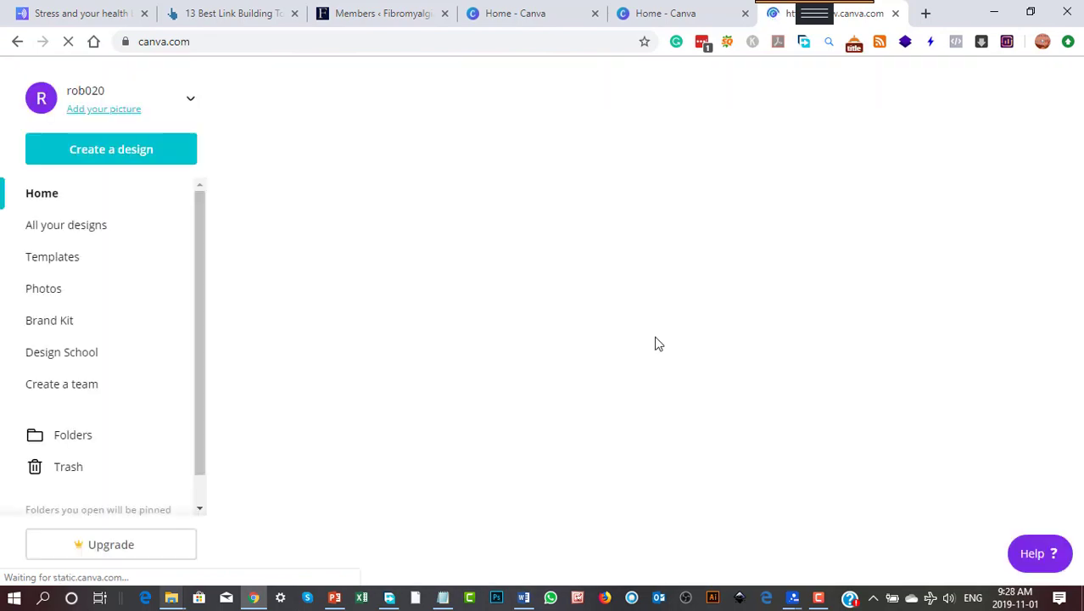
pyautogui.scroll(-2, 711, 461)
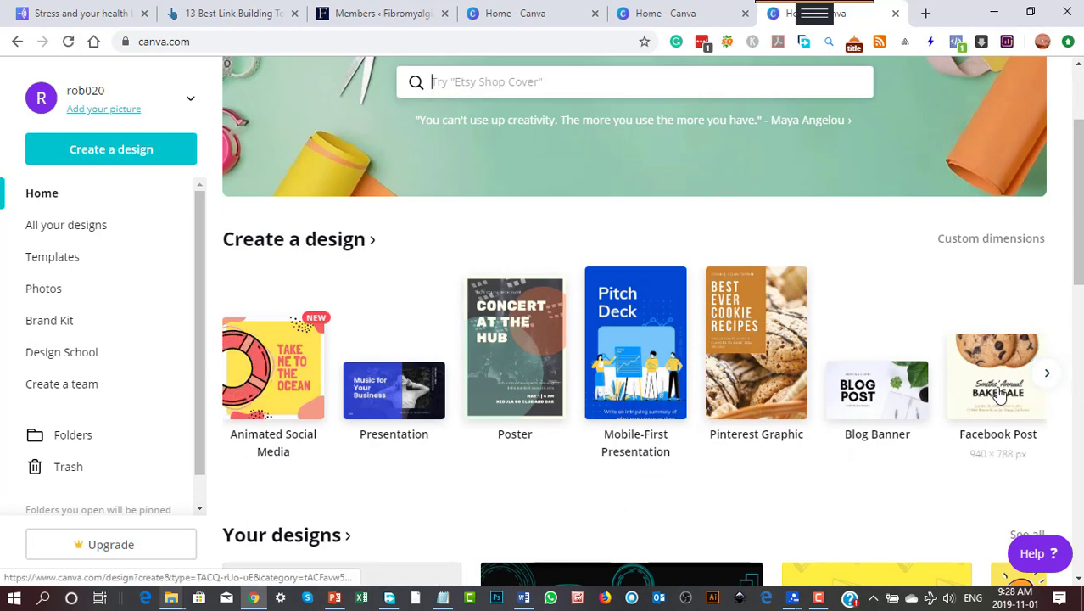
pyautogui.click(1049, 374)
pyautogui.click(1049, 375)
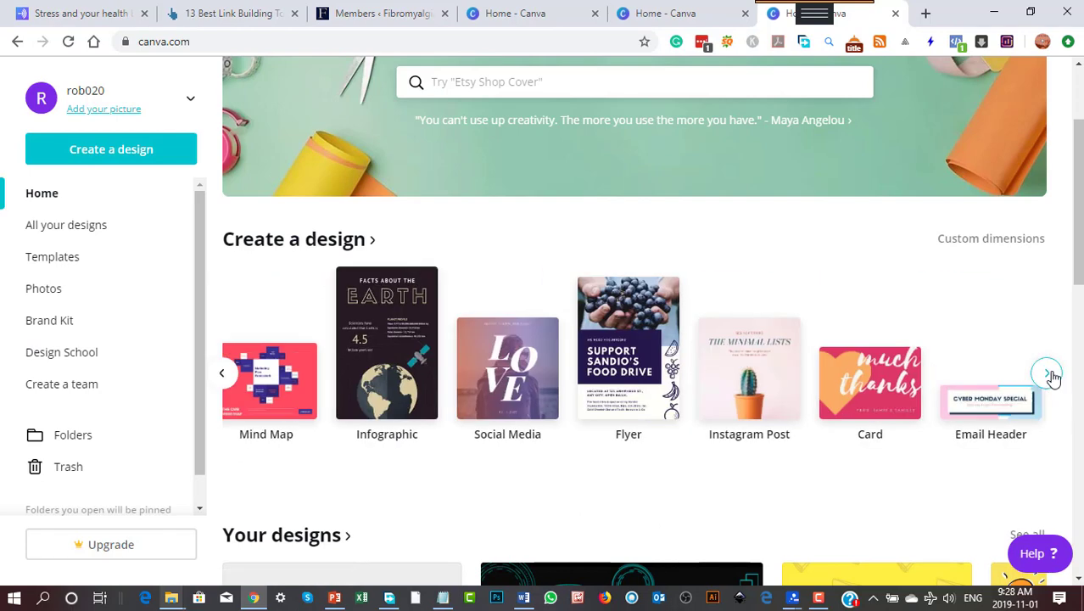
pyautogui.click(1049, 375)
pyautogui.click(1049, 375)
pyautogui.click(1049, 375)
pyautogui.click(1049, 375)
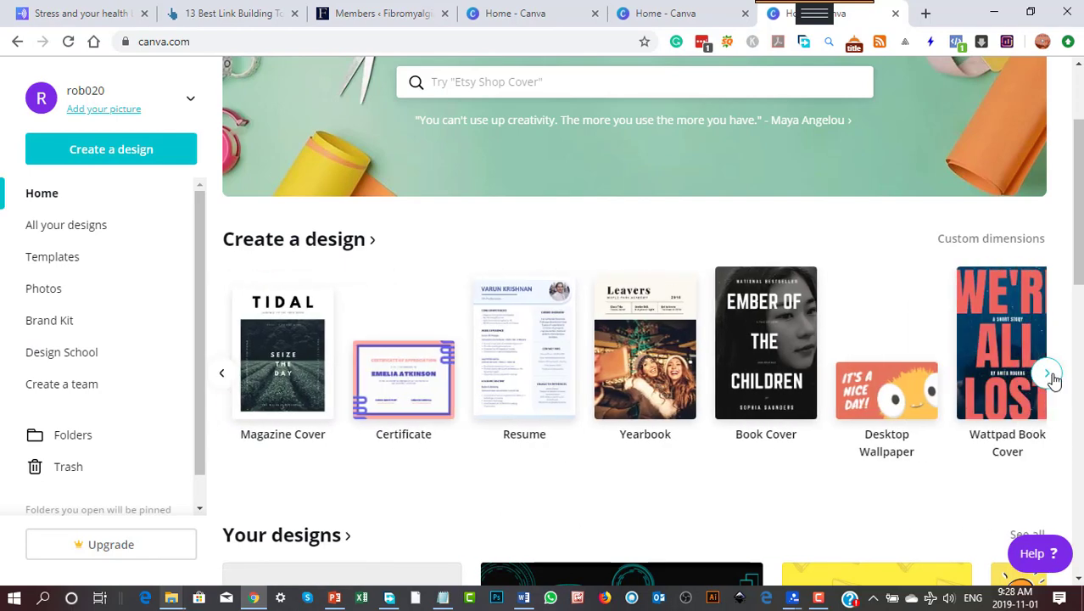
pyautogui.click(1049, 374)
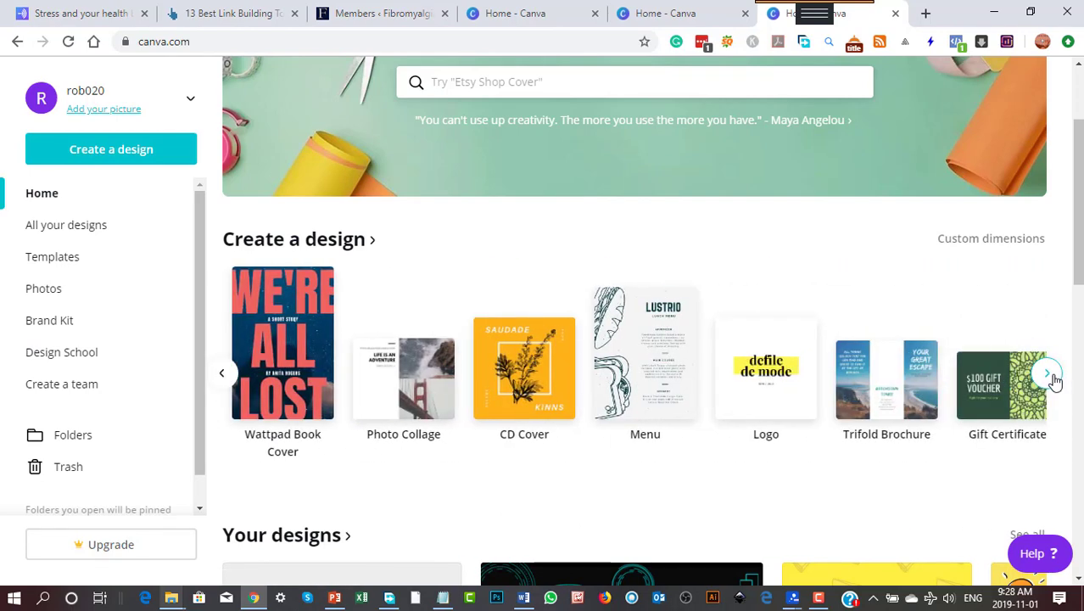
pyautogui.click(1052, 377)
pyautogui.click(1050, 380)
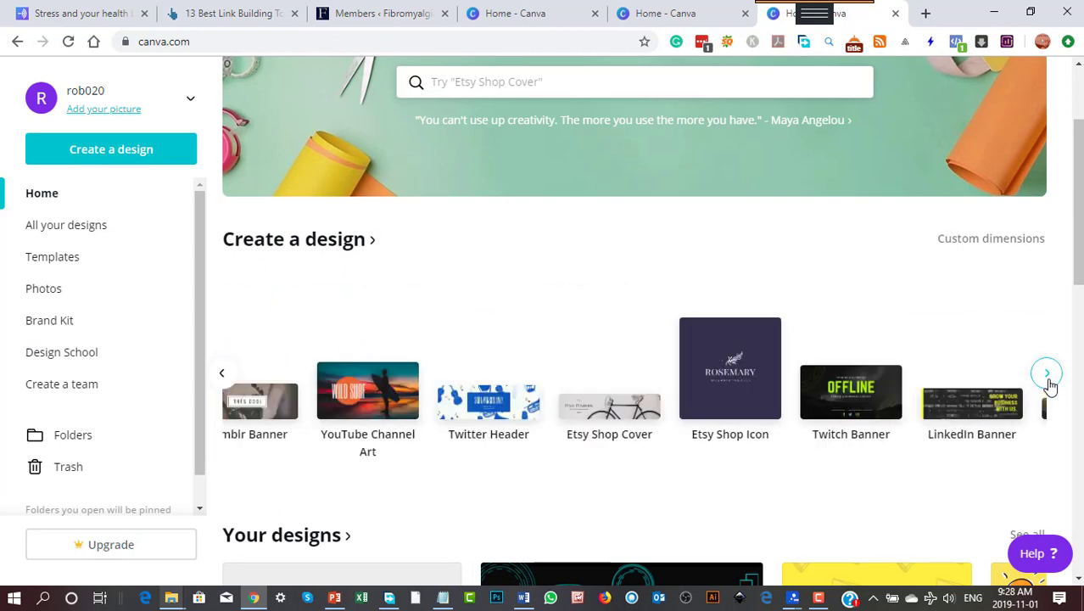
pyautogui.click(1050, 380)
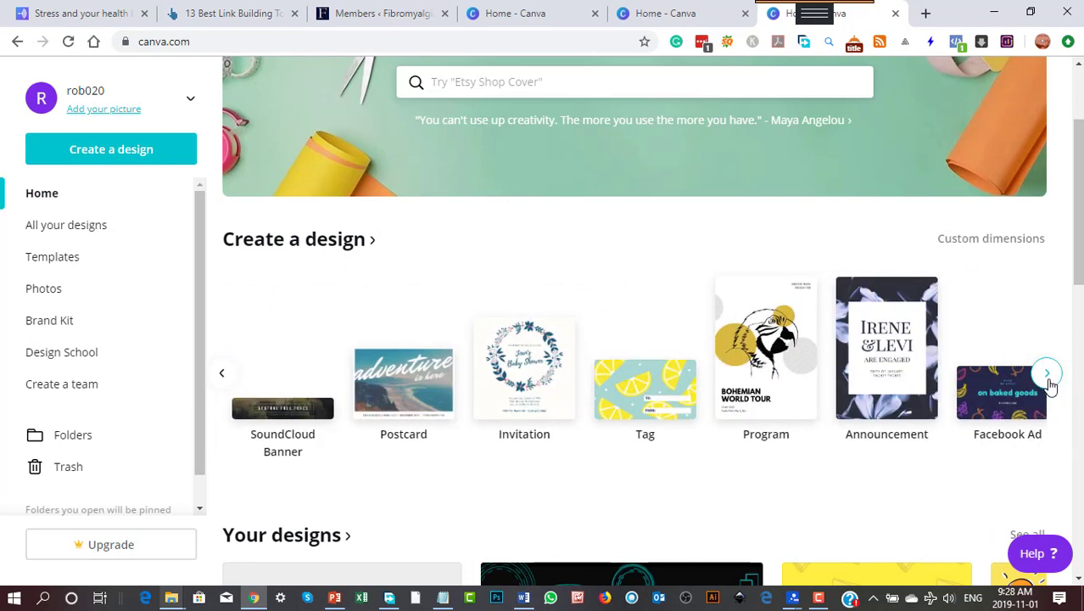
pyautogui.click(1048, 379)
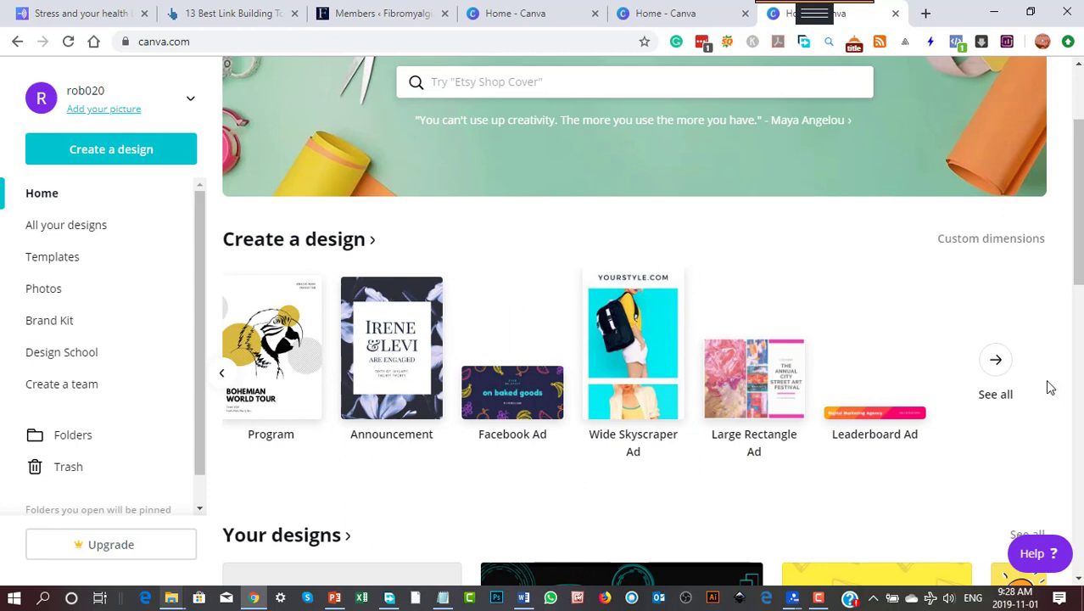
# Step: Open the full list of design types and examine its categories, including all the Marketing formats
pyautogui.click(997, 374)
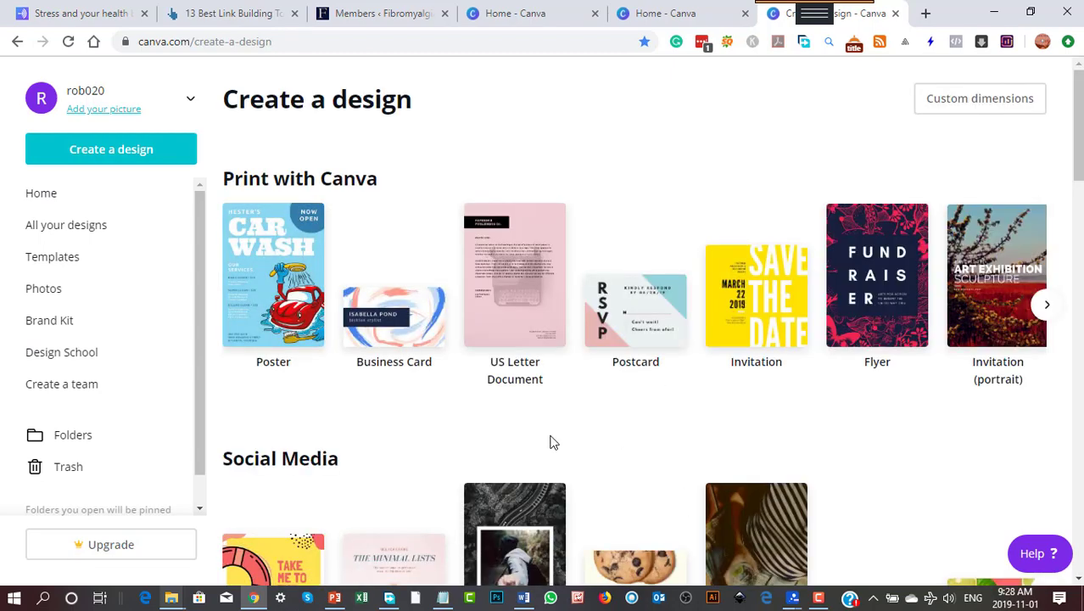
pyautogui.scroll(-4, 551, 441)
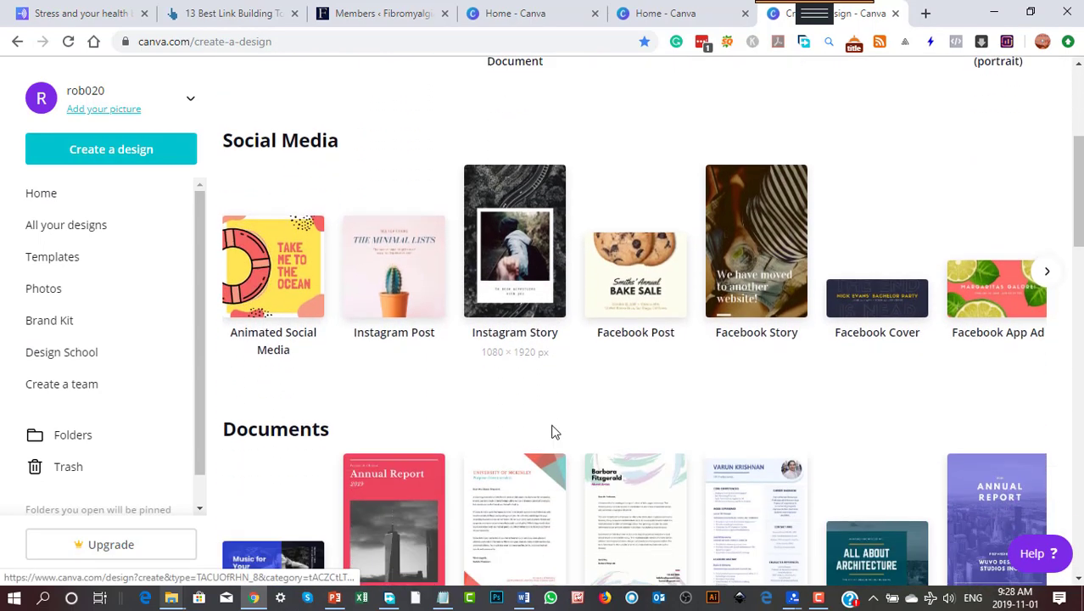
pyautogui.scroll(-6, 552, 431)
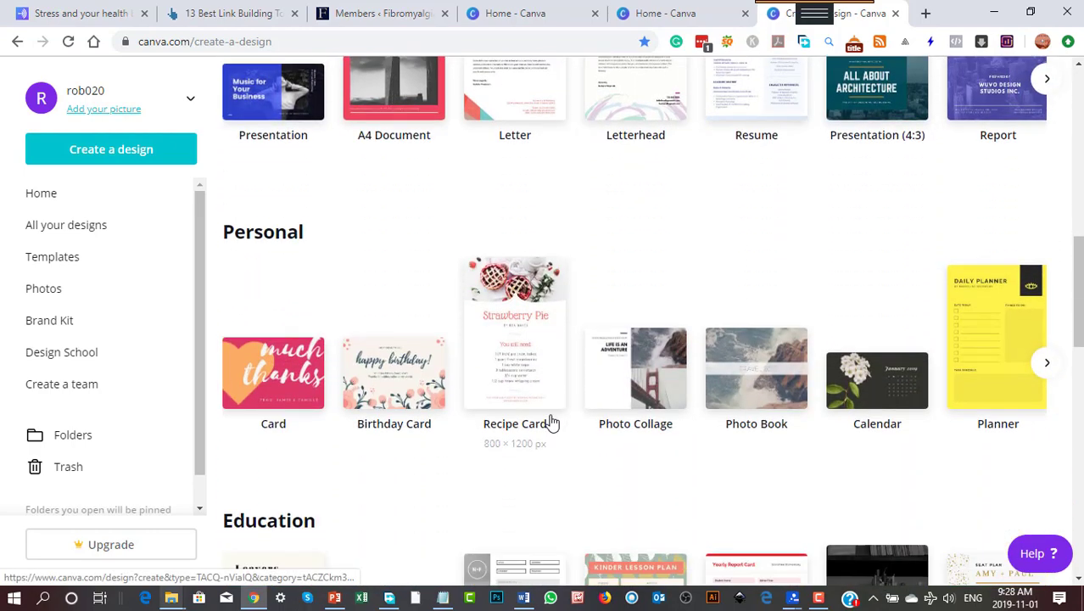
pyautogui.scroll(-5, 551, 421)
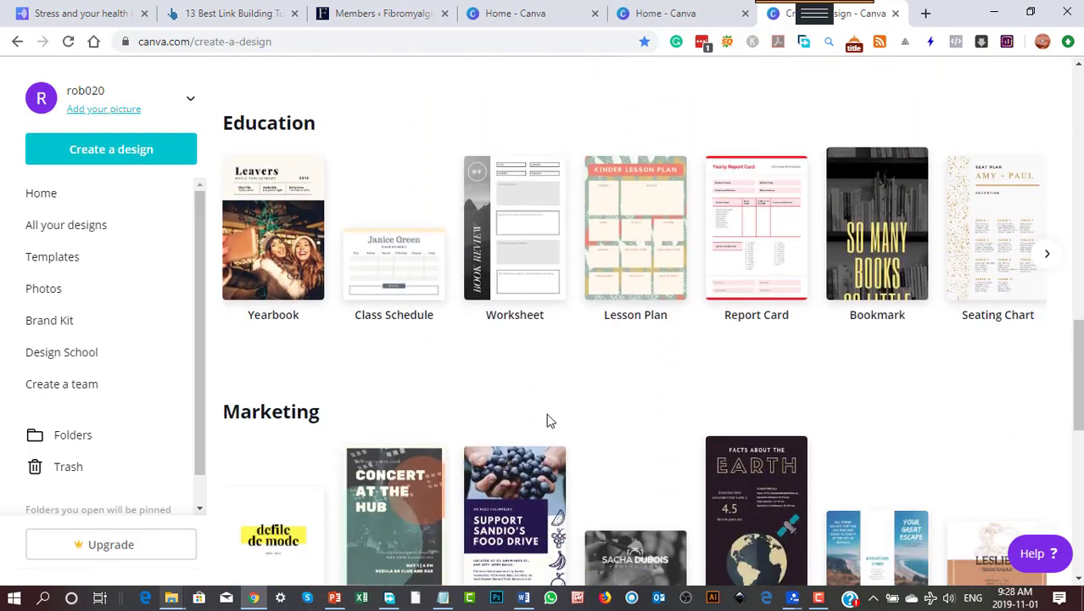
pyautogui.scroll(-2, 547, 418)
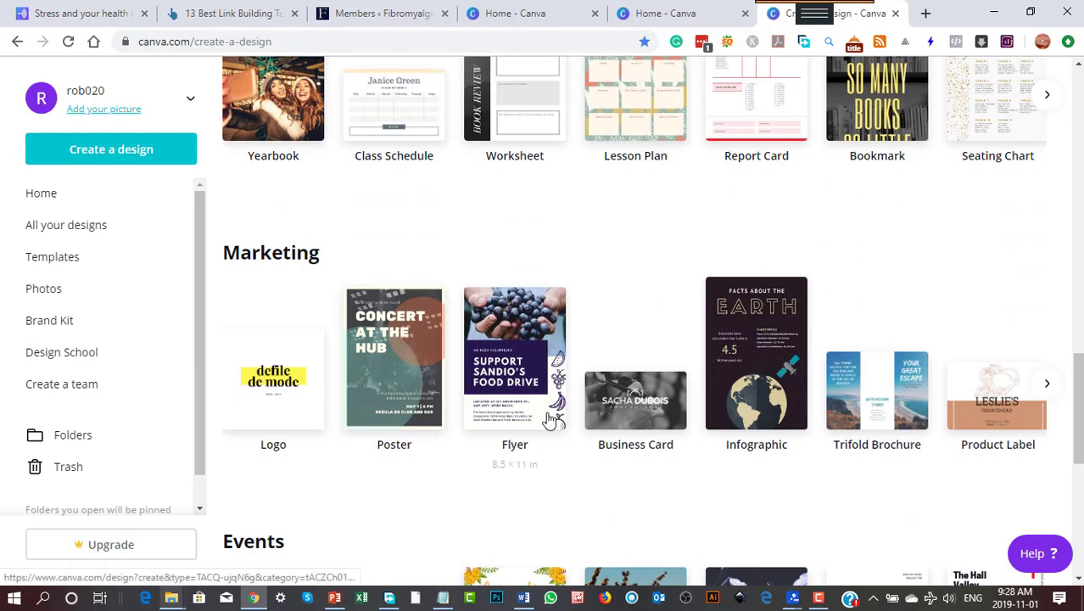
pyautogui.scroll(-4, 547, 418)
pyautogui.scroll(-2, 547, 416)
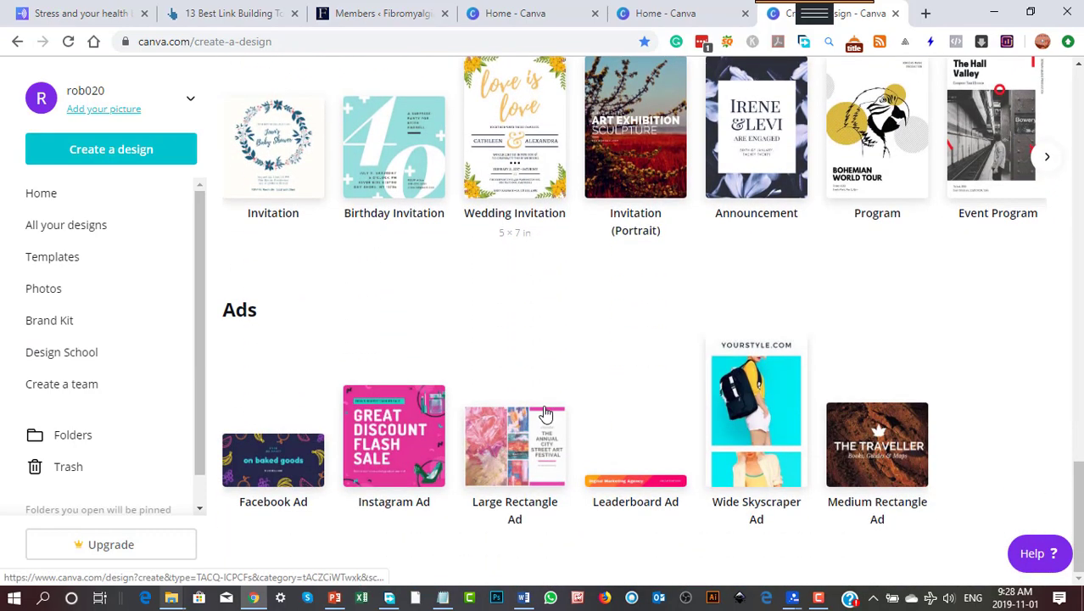
pyautogui.scroll(2, 545, 413)
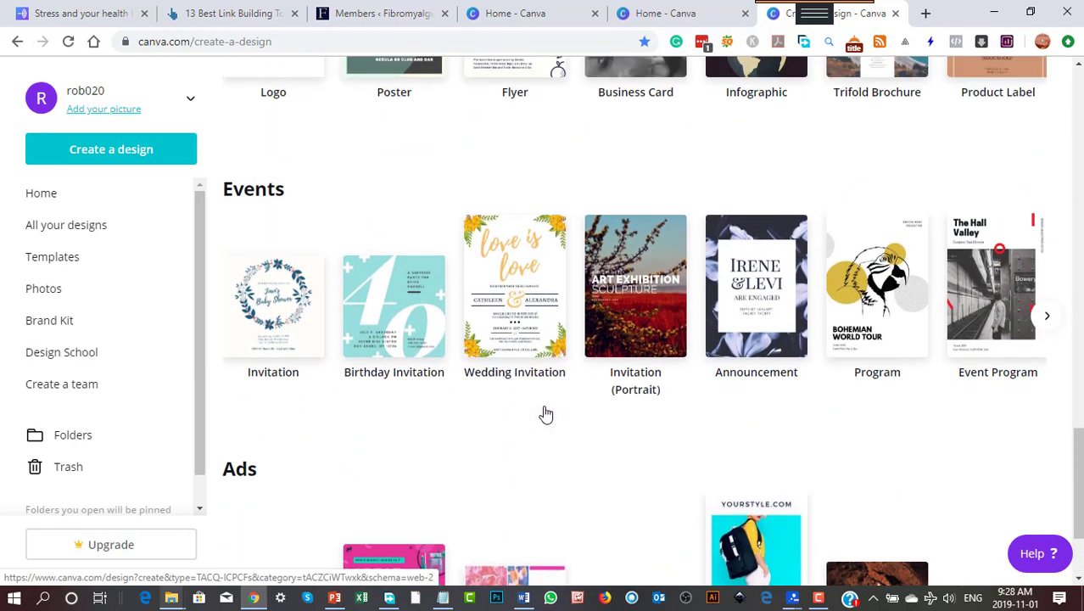
pyautogui.scroll(4, 546, 413)
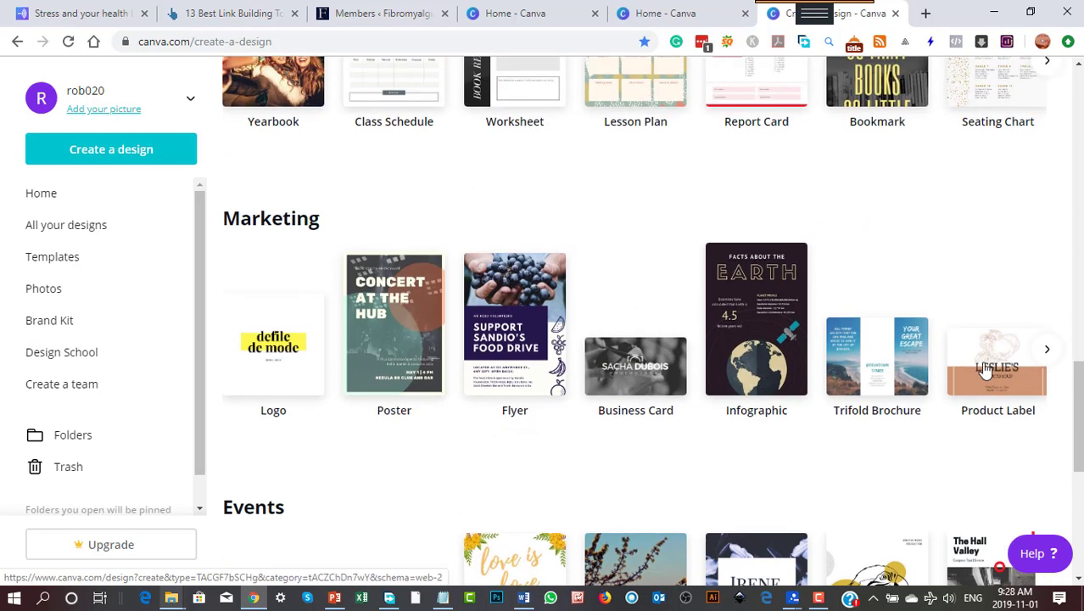
pyautogui.click(1048, 353)
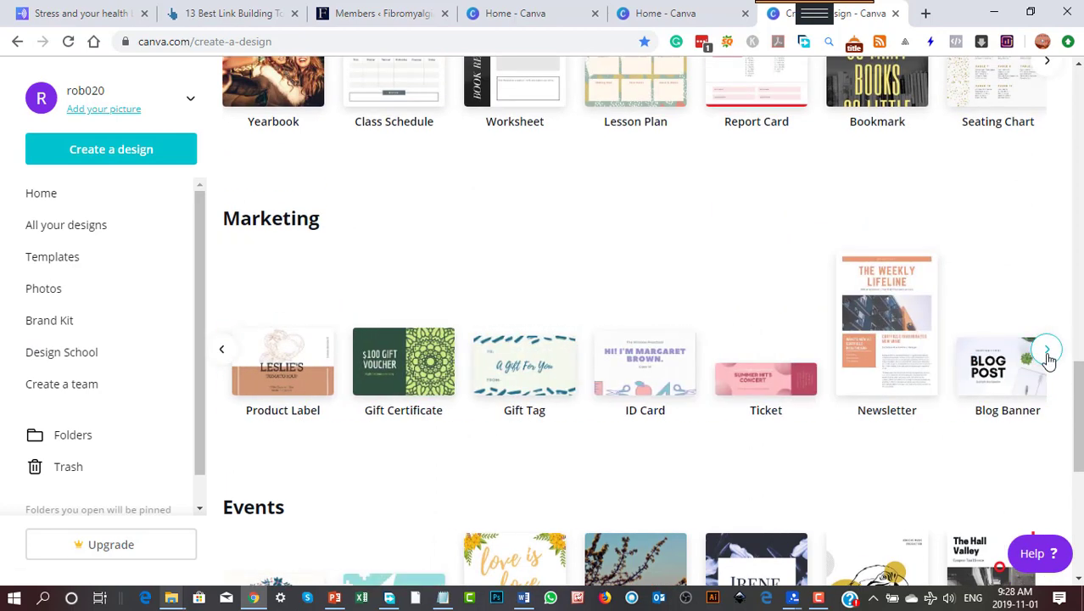
pyautogui.click(1048, 352)
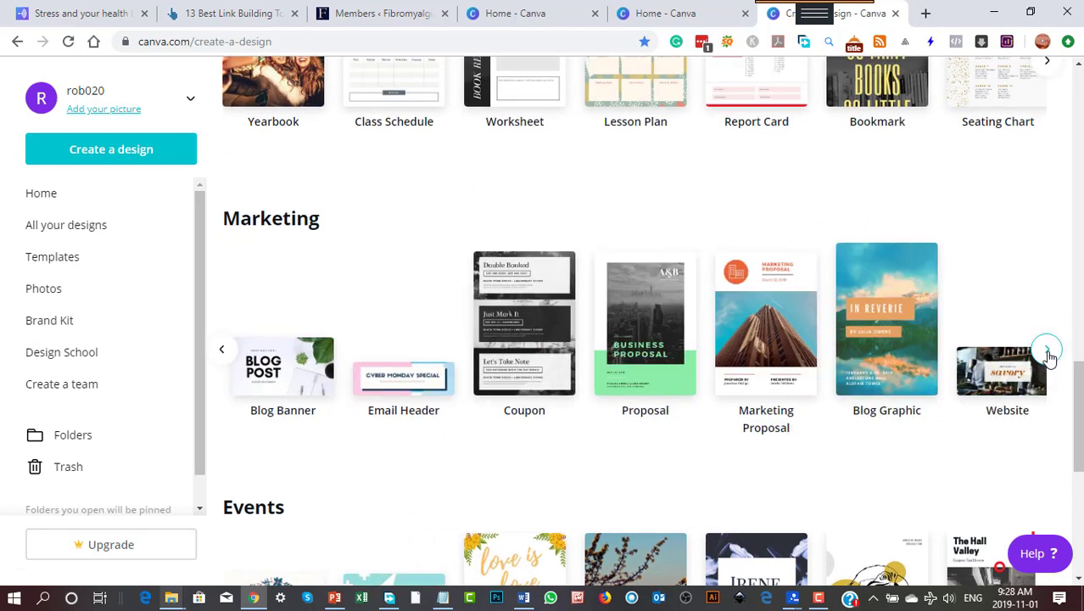
pyautogui.click(1047, 352)
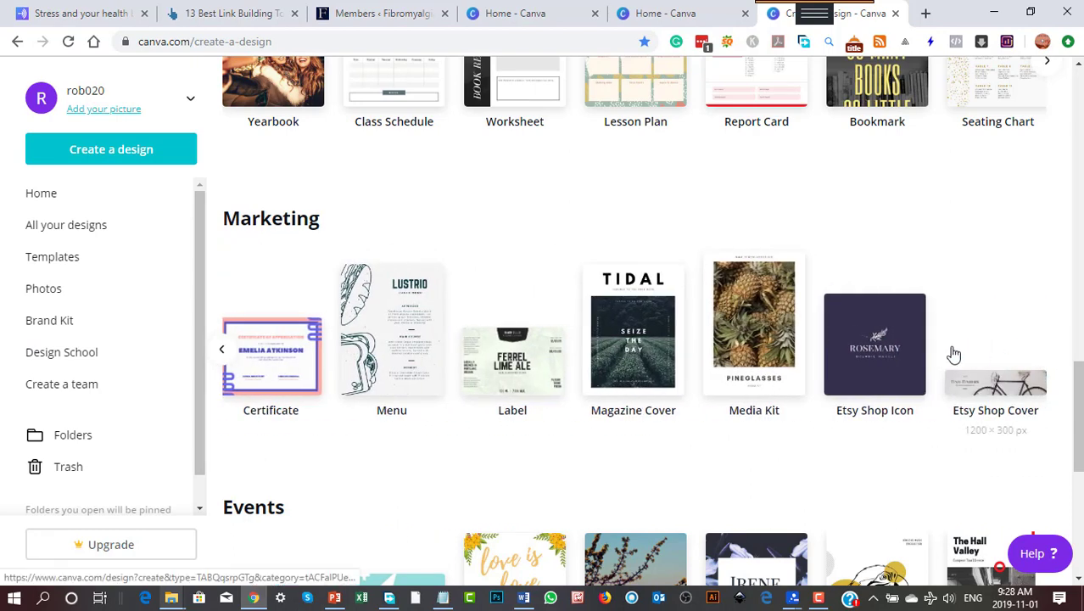
# Step: Find the Mind Map format among the Education design types and create a new design from it
pyautogui.scroll(4, 740, 377)
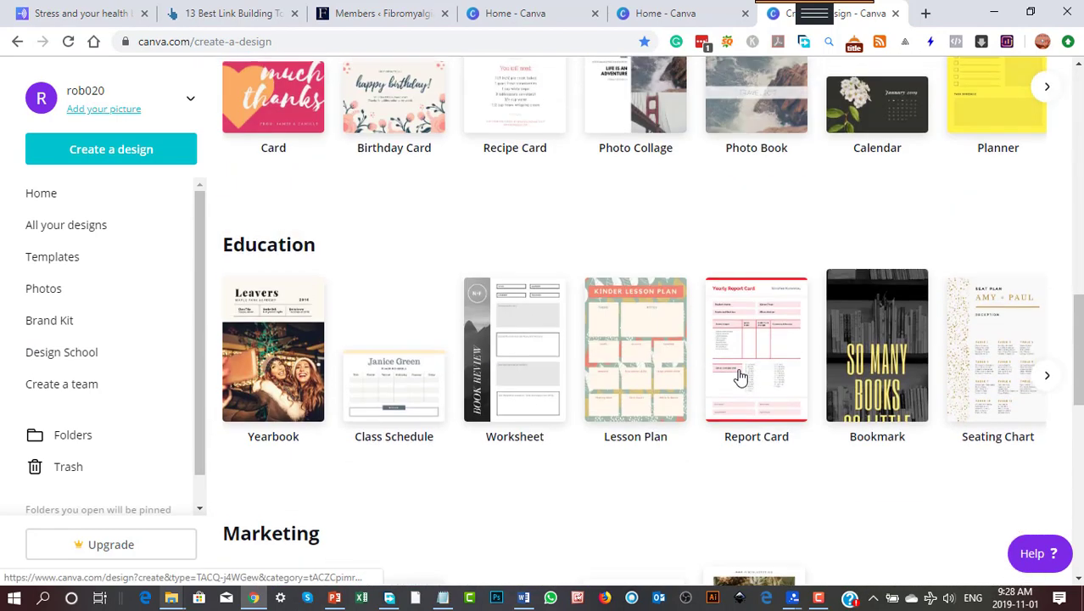
pyautogui.scroll(3, 741, 377)
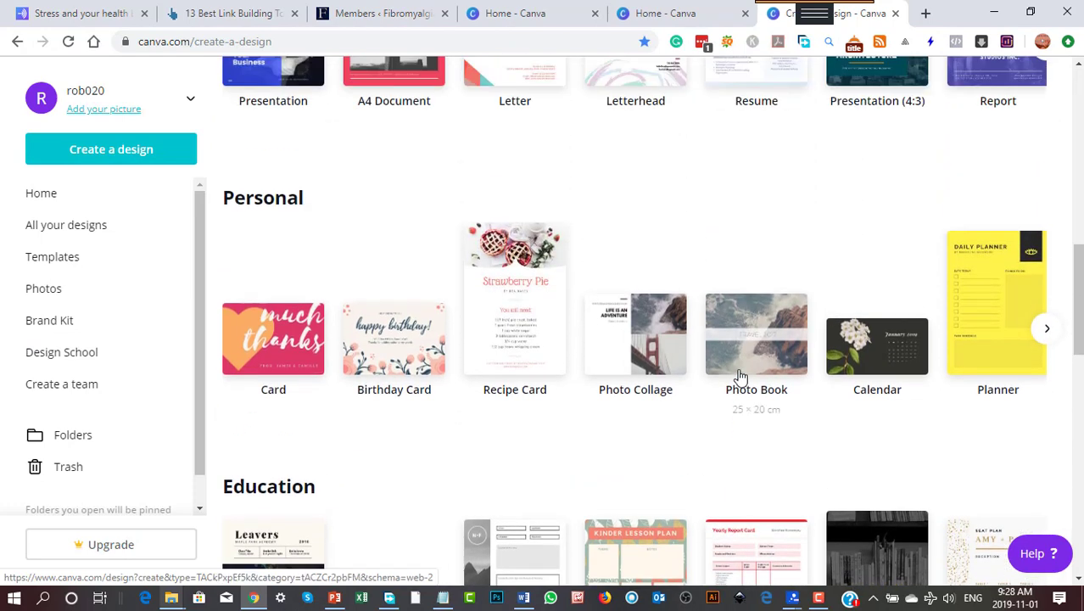
pyautogui.scroll(-3, 741, 376)
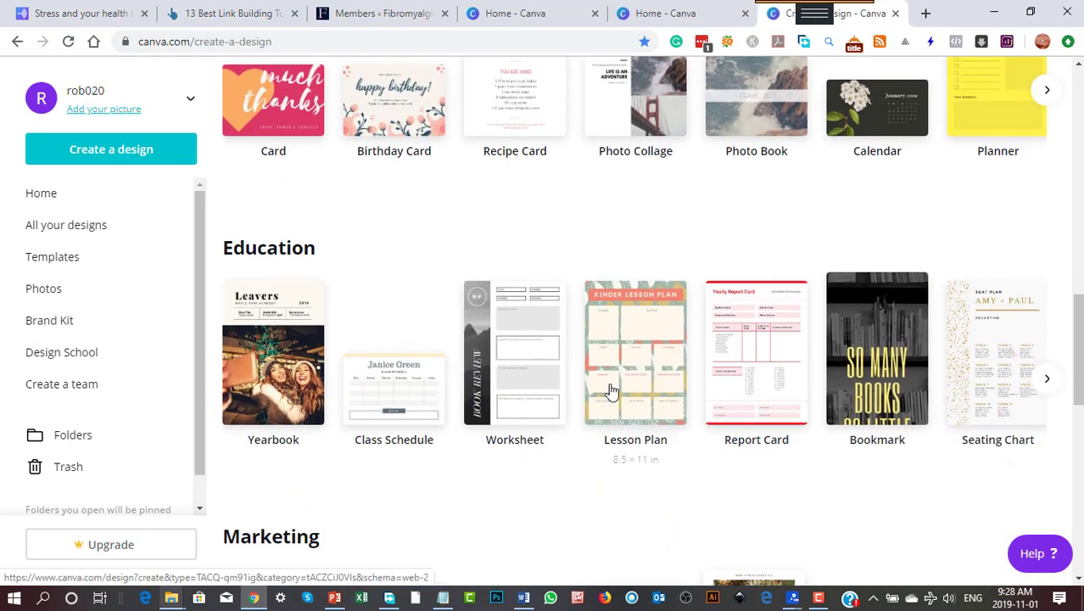
pyautogui.click(1047, 382)
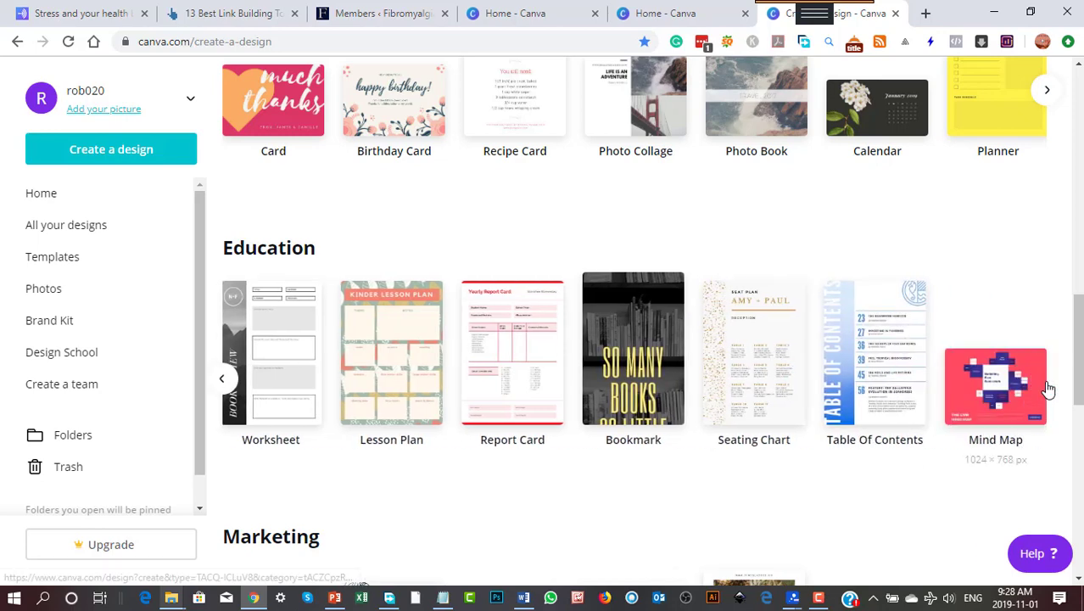
pyautogui.click(1046, 387)
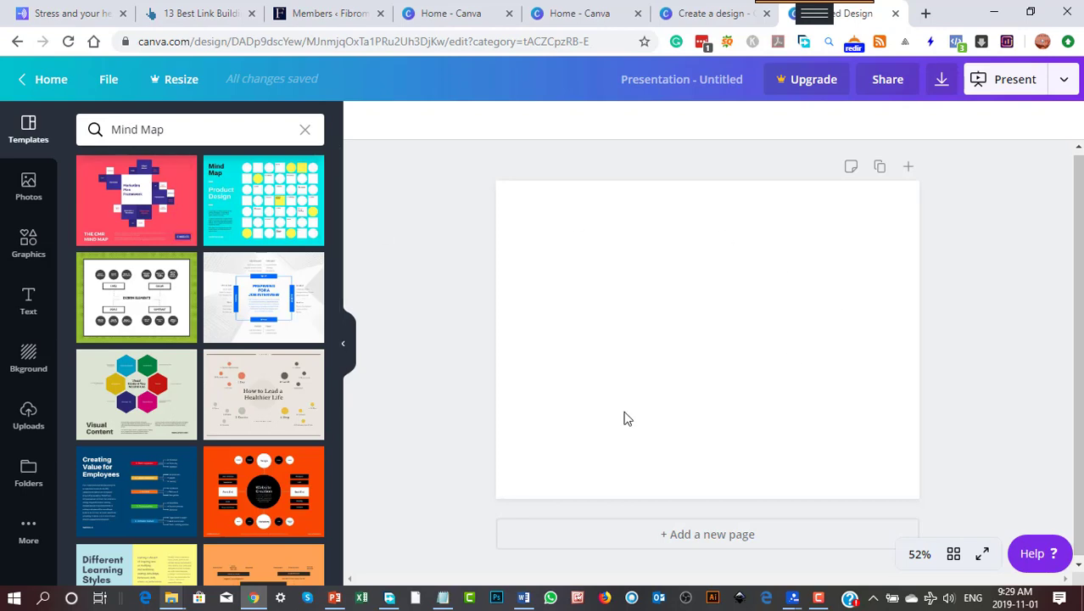
# Step: Apply the dark blue "Career Planning Mind Map" template to the blank page
pyautogui.scroll(-2, 239, 463)
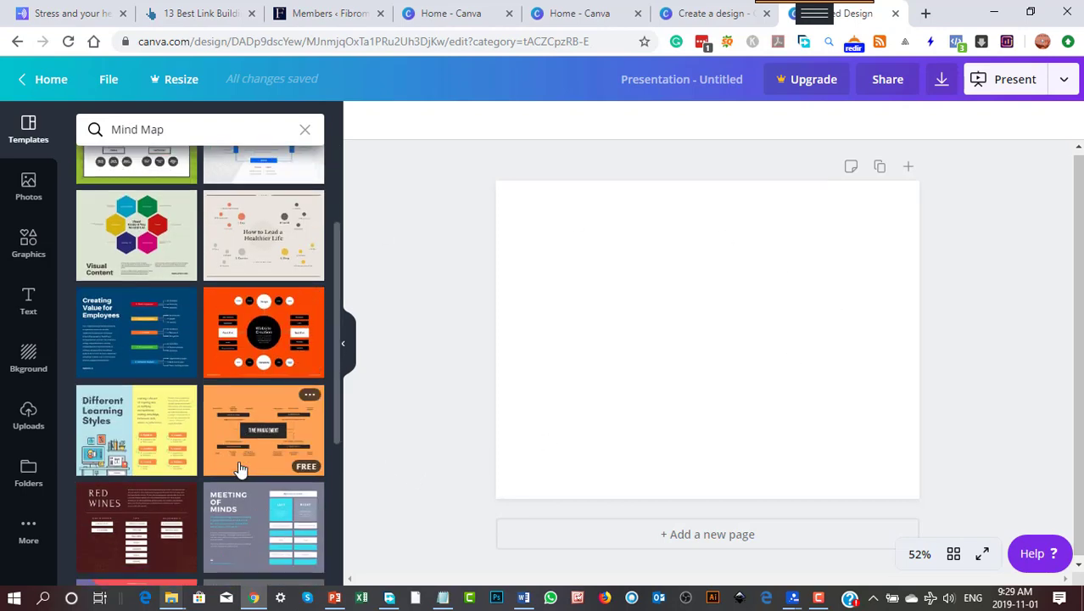
pyautogui.scroll(-4, 241, 462)
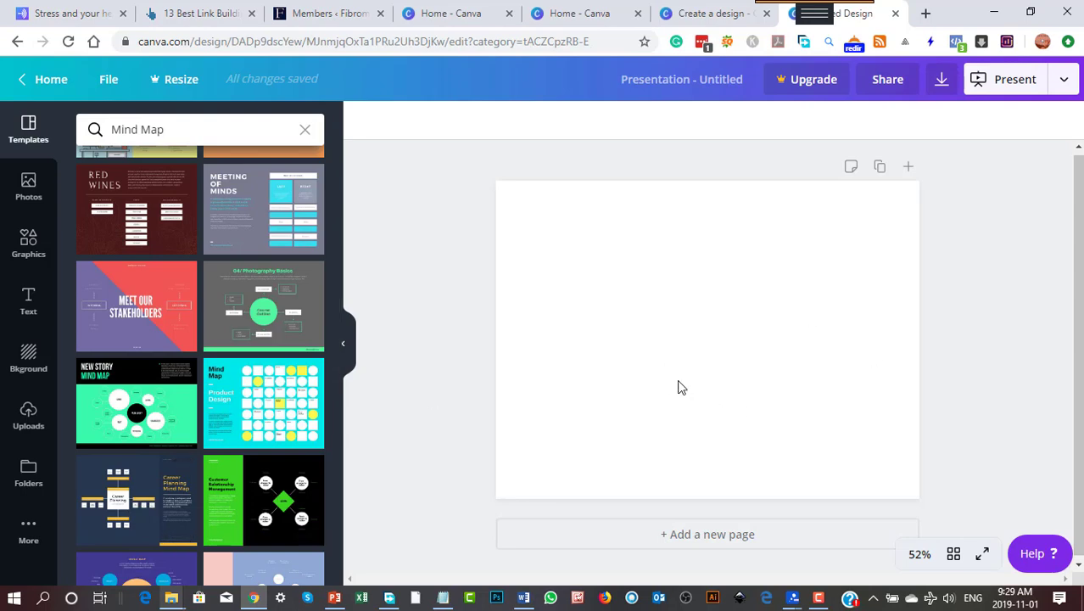
pyautogui.click(141, 511)
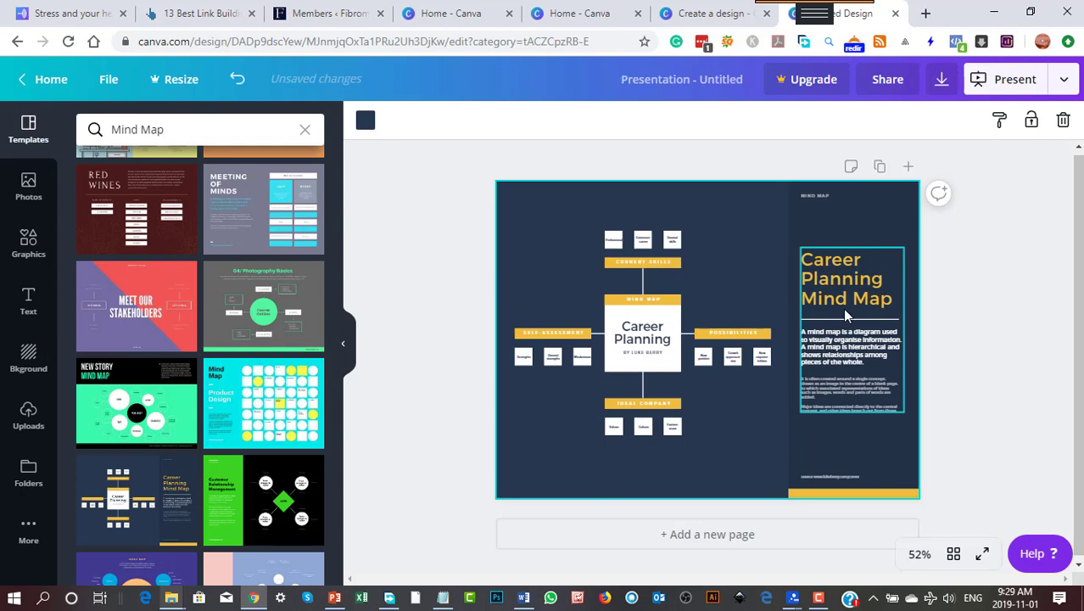
pyautogui.click(614, 297)
pyautogui.click(632, 246)
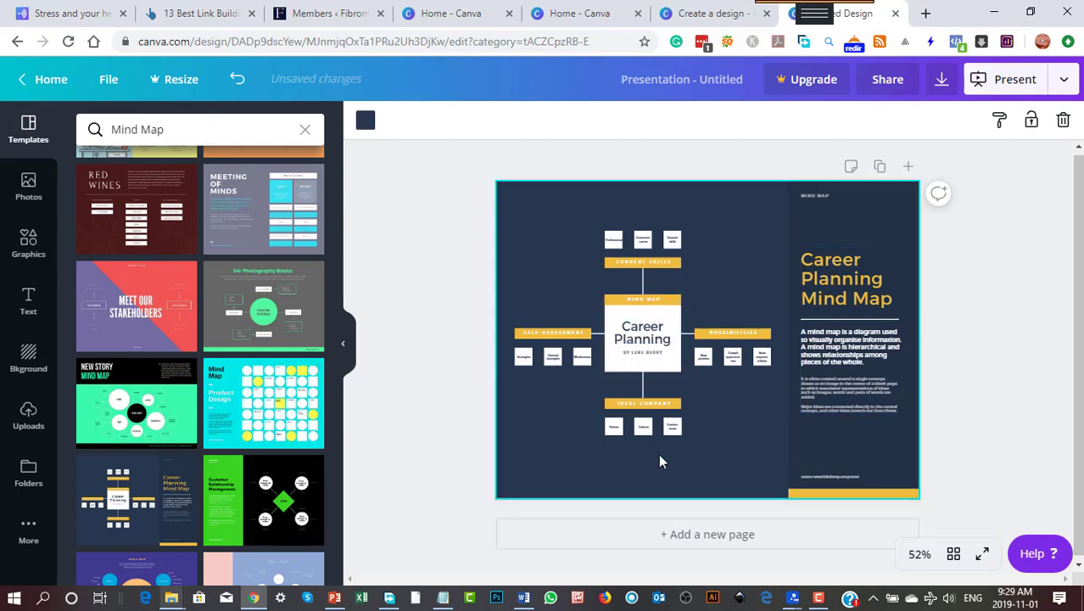
# Step: Apply the blue "Creating Value for Employees" mind map template to the page
pyautogui.scroll(3, 203, 315)
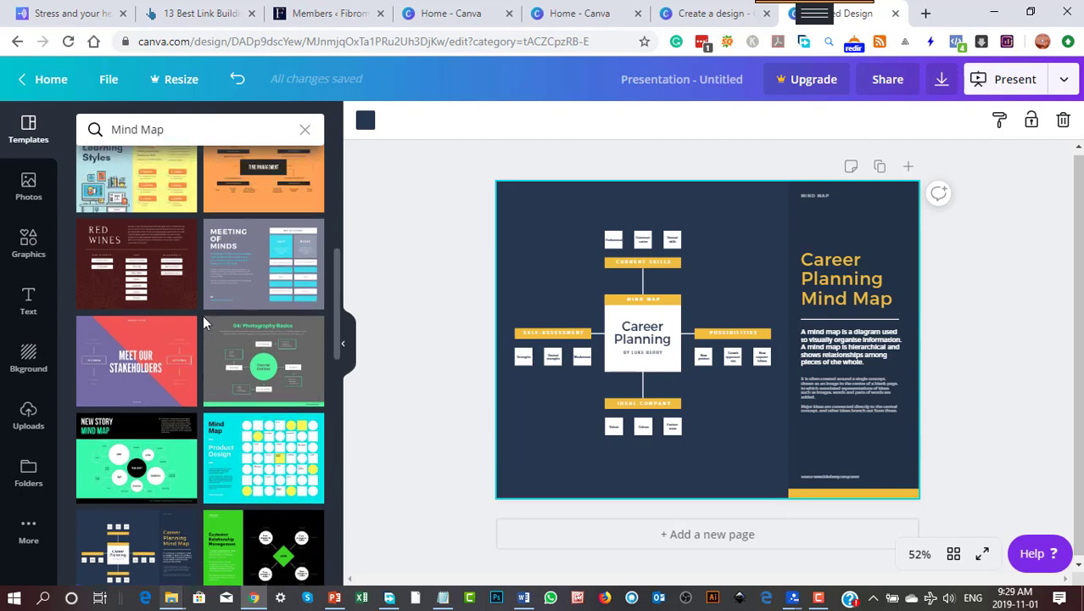
pyautogui.scroll(2, 202, 315)
pyautogui.click(190, 339)
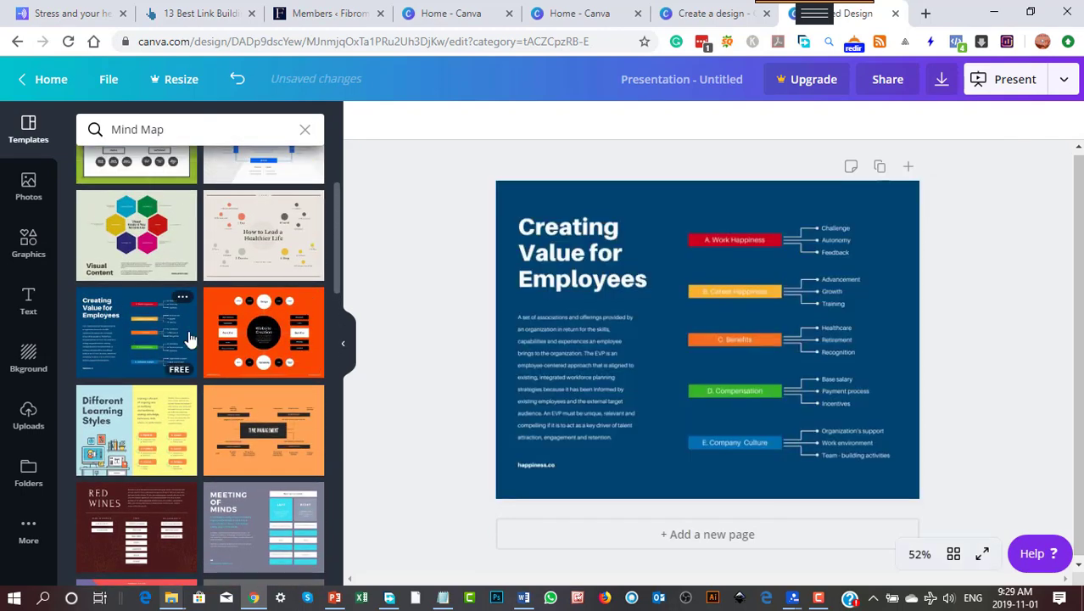
# Step: Dismiss the download manager and the Canva Pro trial offer to get back to the "Creating Value for Employees" design
pyautogui.click(759, 411)
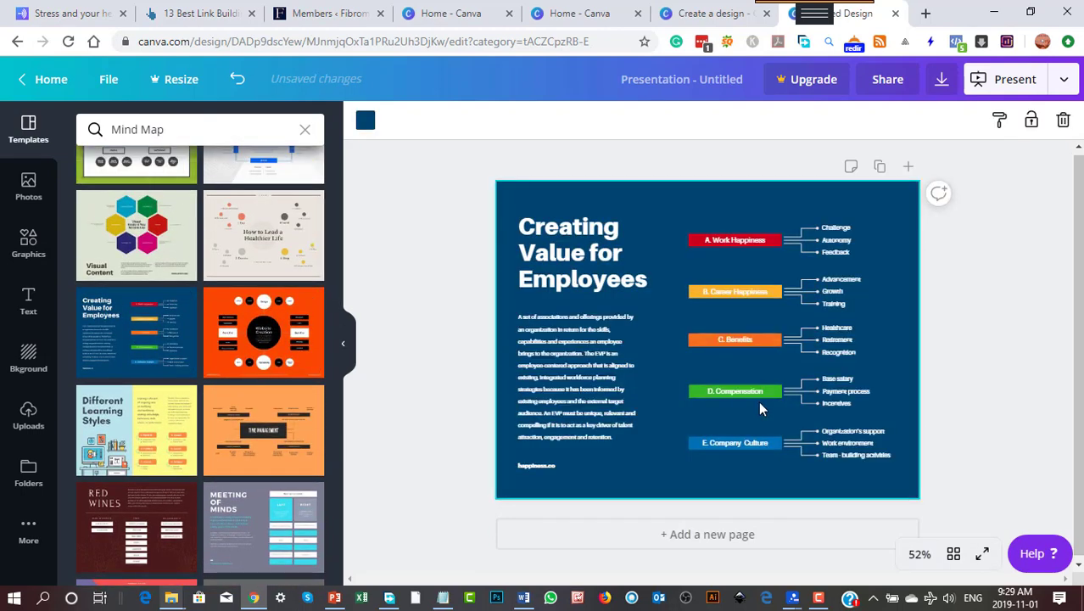
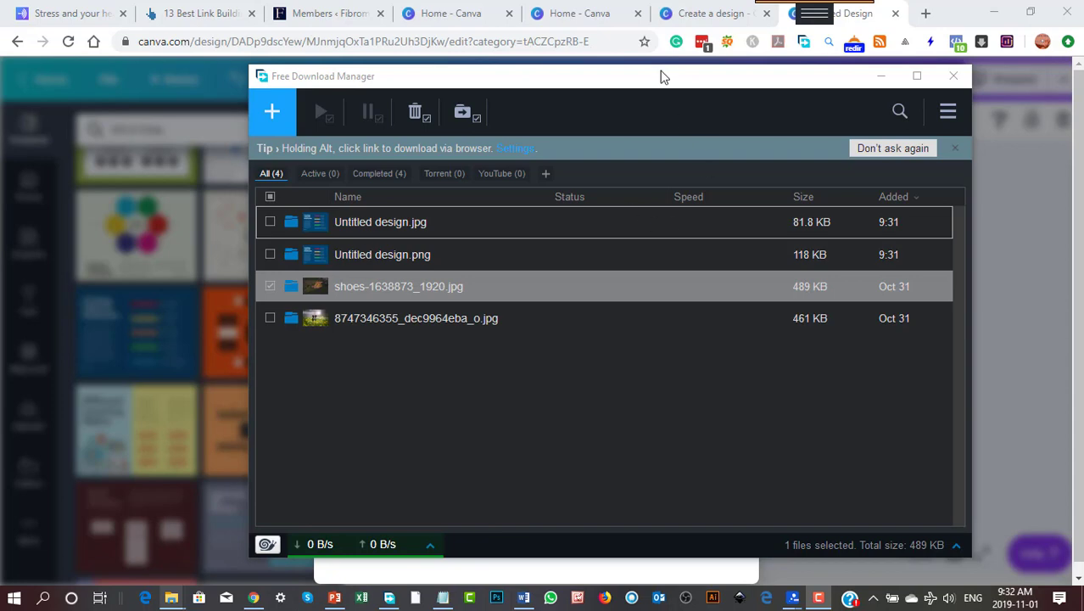
pyautogui.click(240, 80)
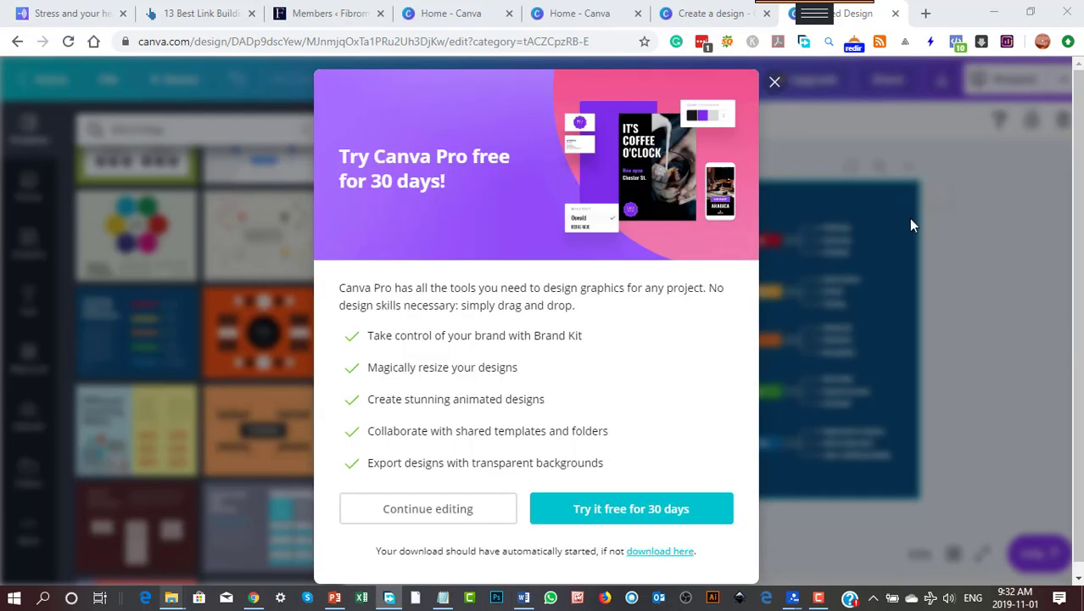
pyautogui.click(774, 82)
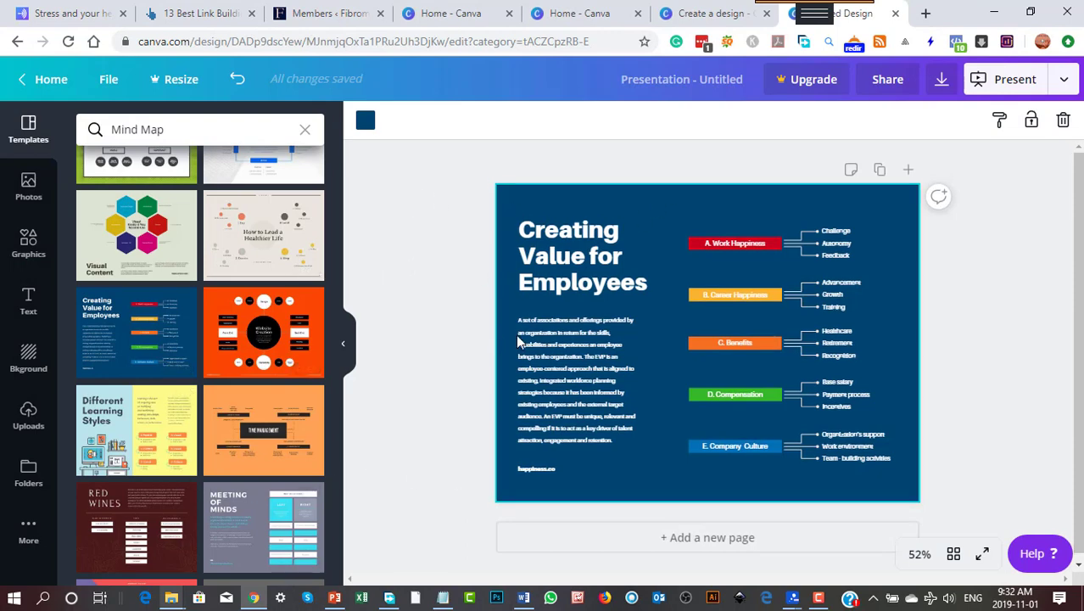
# Step: Look through the whole range of Mind Map templates offered for the design
pyautogui.scroll(-10, 195, 434)
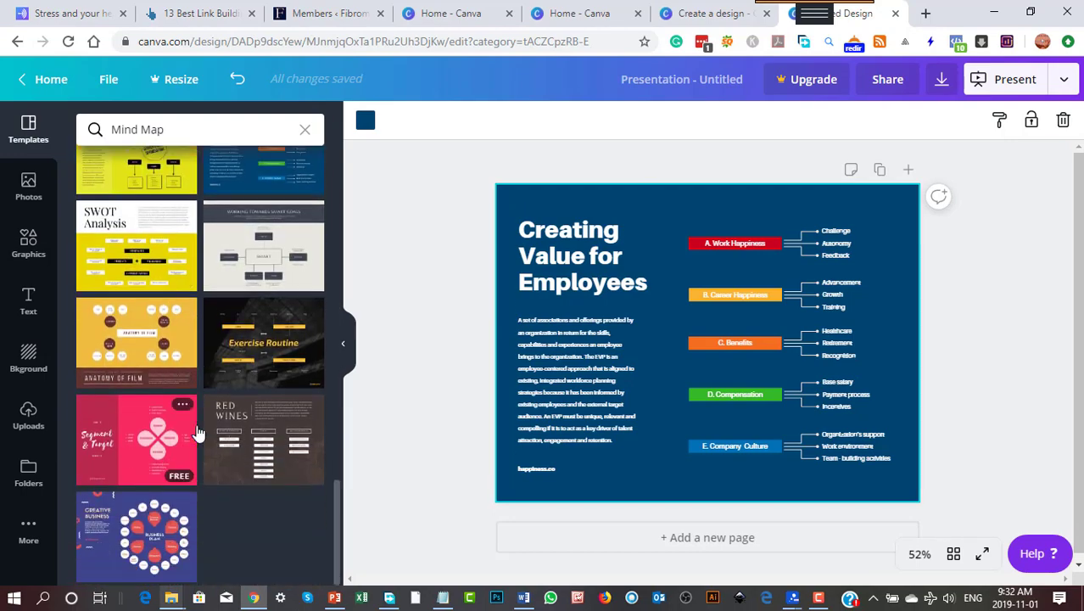
pyautogui.scroll(8, 197, 432)
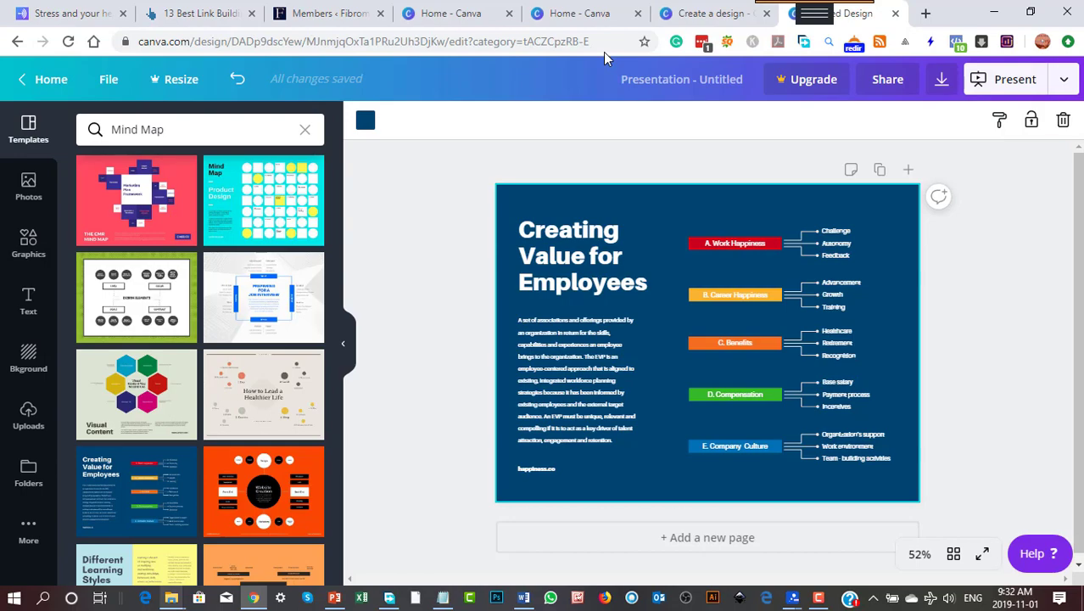
pyautogui.scroll(-5, 246, 413)
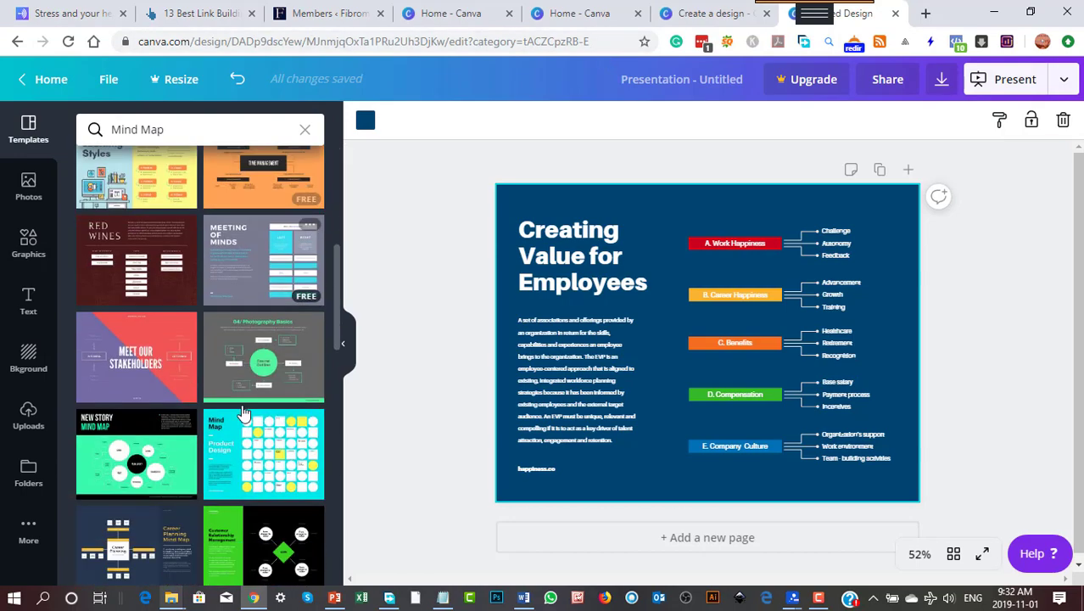
pyautogui.scroll(-5, 242, 420)
pyautogui.scroll(-5, 231, 423)
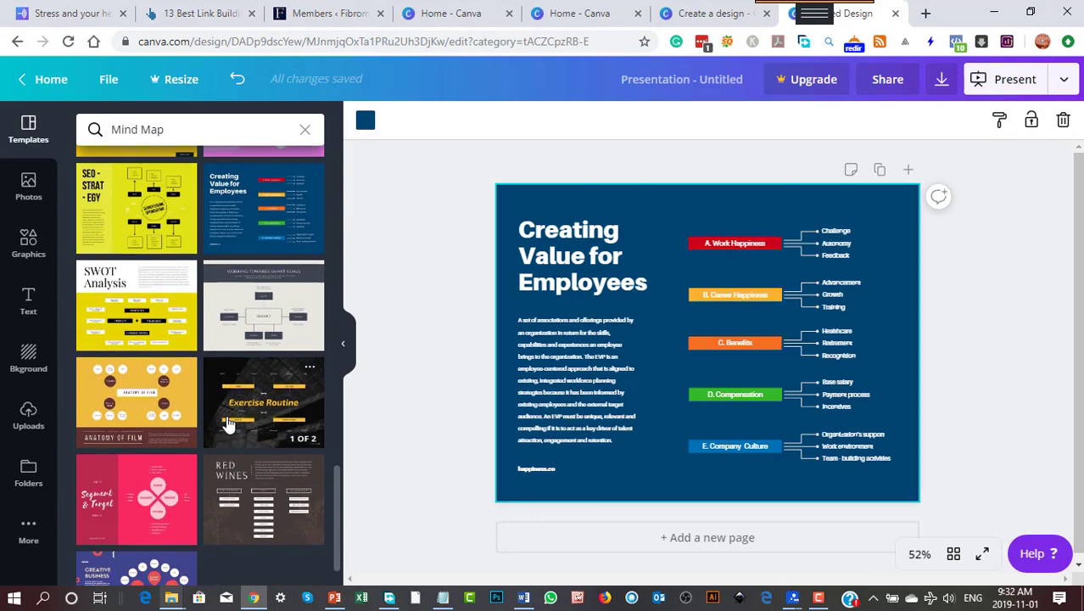
pyautogui.scroll(10, 212, 399)
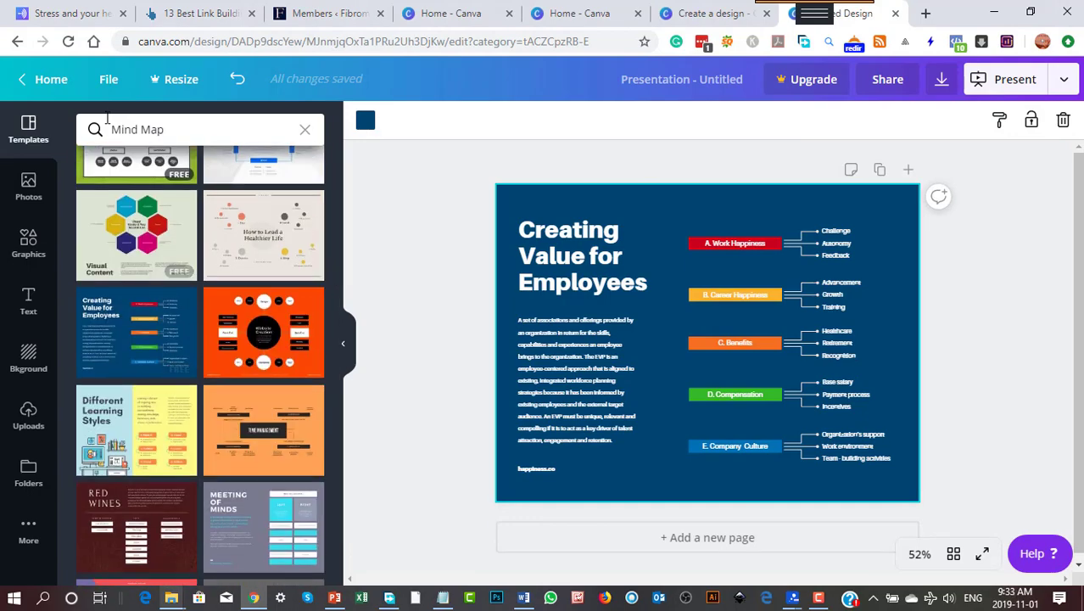
# Step: Return to the home page and create a new Facebook Post design from the suggested design types
pyautogui.click(47, 79)
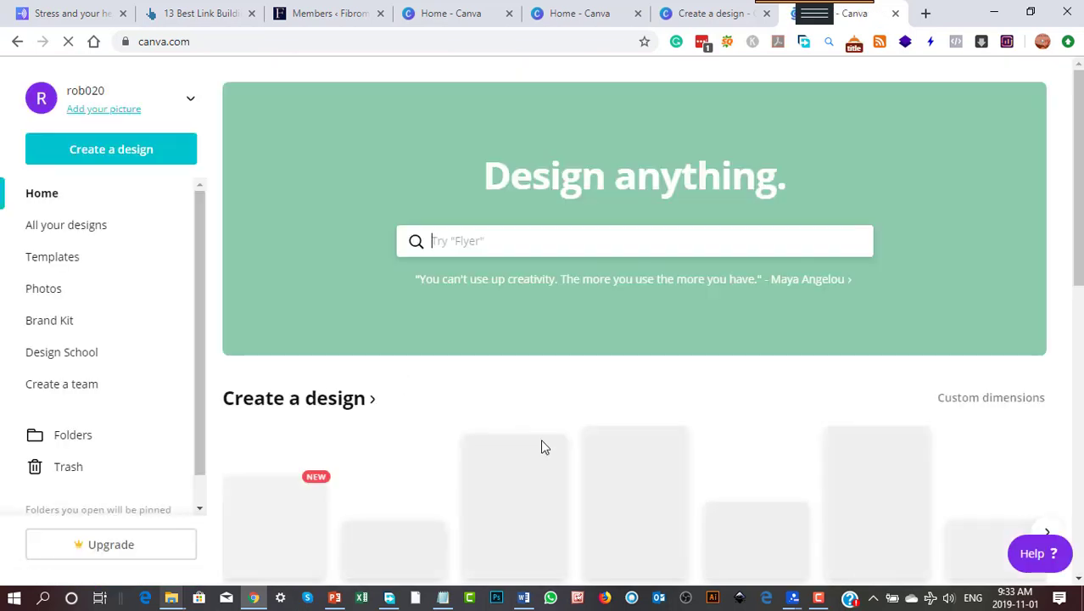
pyautogui.scroll(-1, 678, 441)
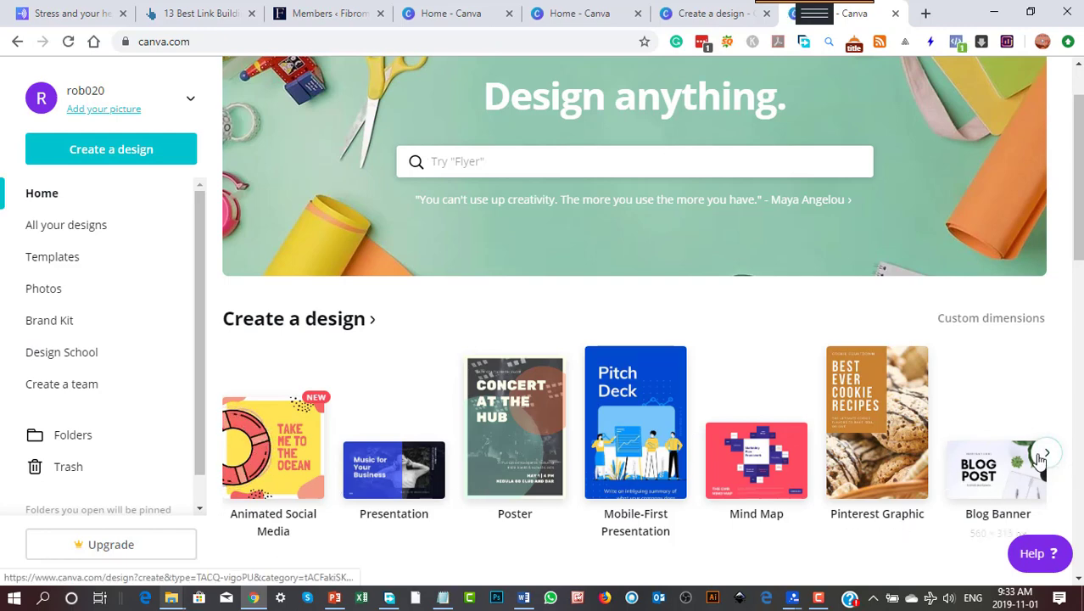
pyautogui.click(1044, 456)
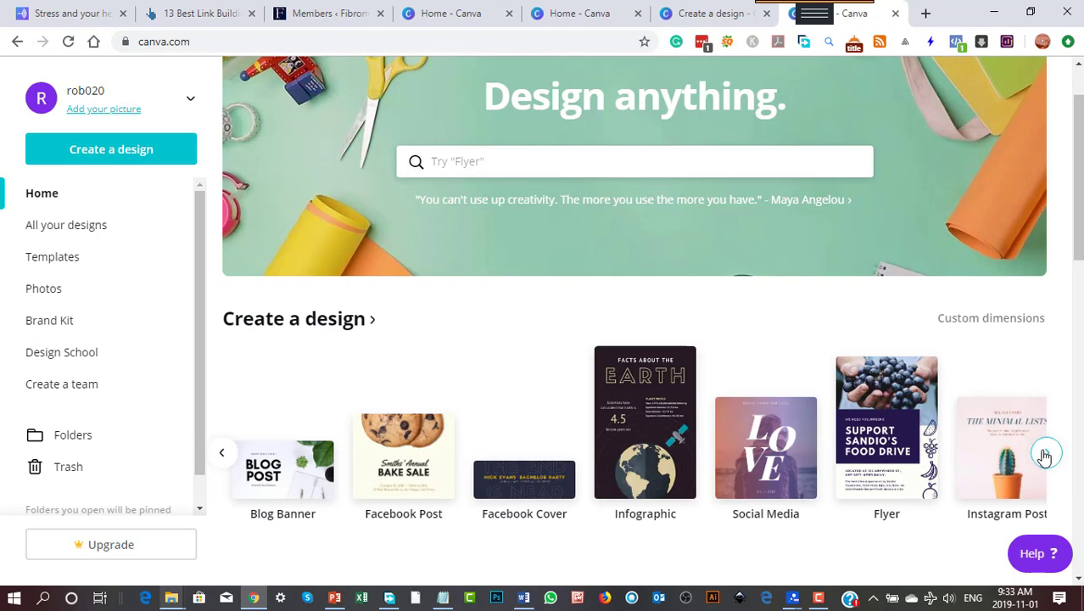
pyautogui.click(430, 449)
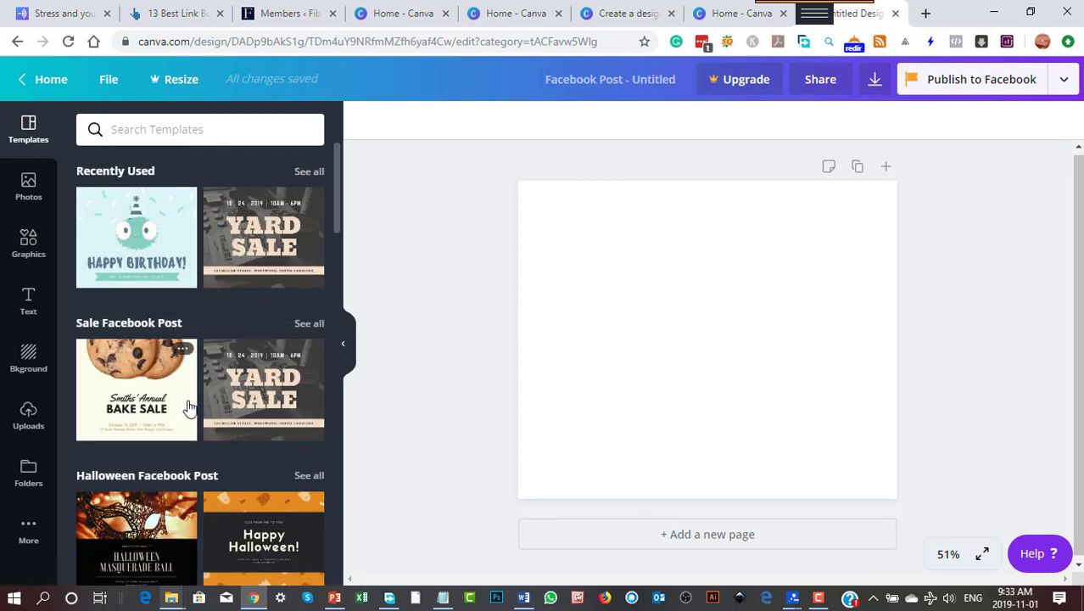
# Step: Apply the teal "Spring Flash Sale!" template from the Spring Facebook Post category to the blank page
pyautogui.scroll(-5, 210, 319)
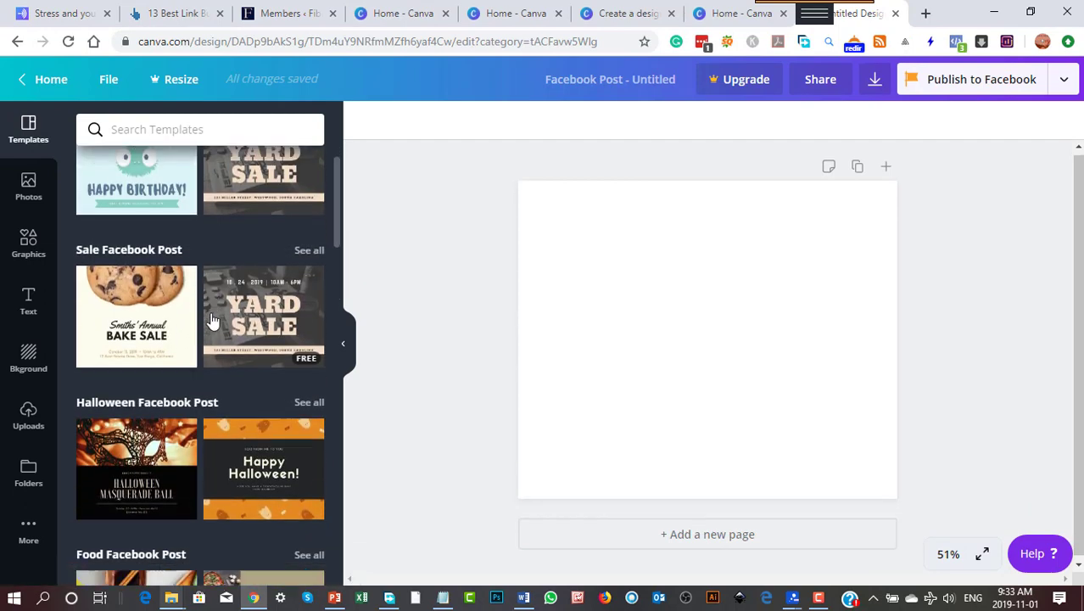
pyautogui.scroll(-2, 208, 314)
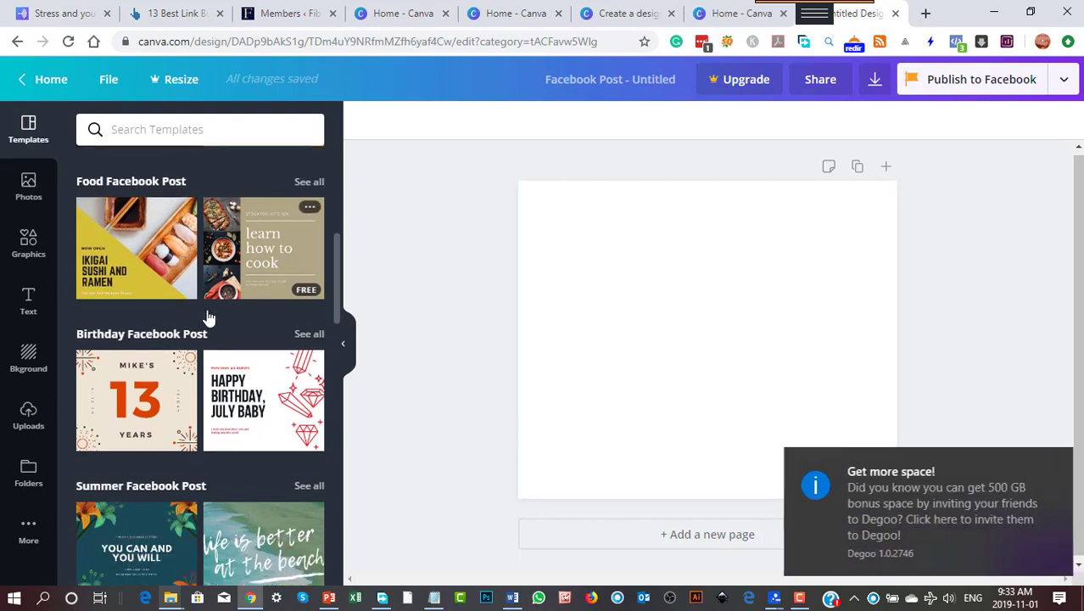
pyautogui.click(1057, 460)
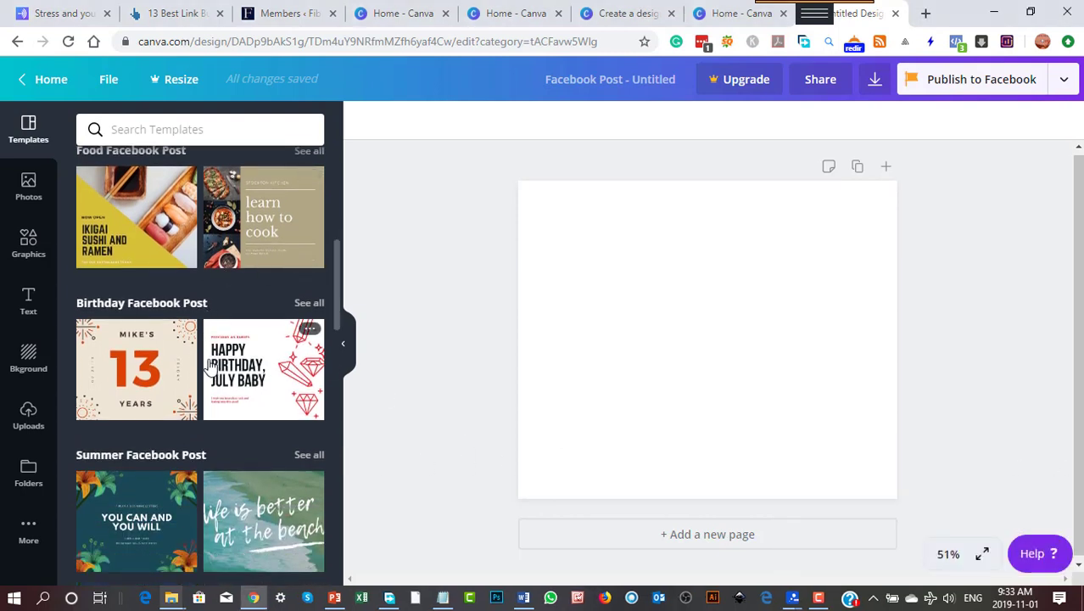
pyautogui.scroll(-1, 195, 424)
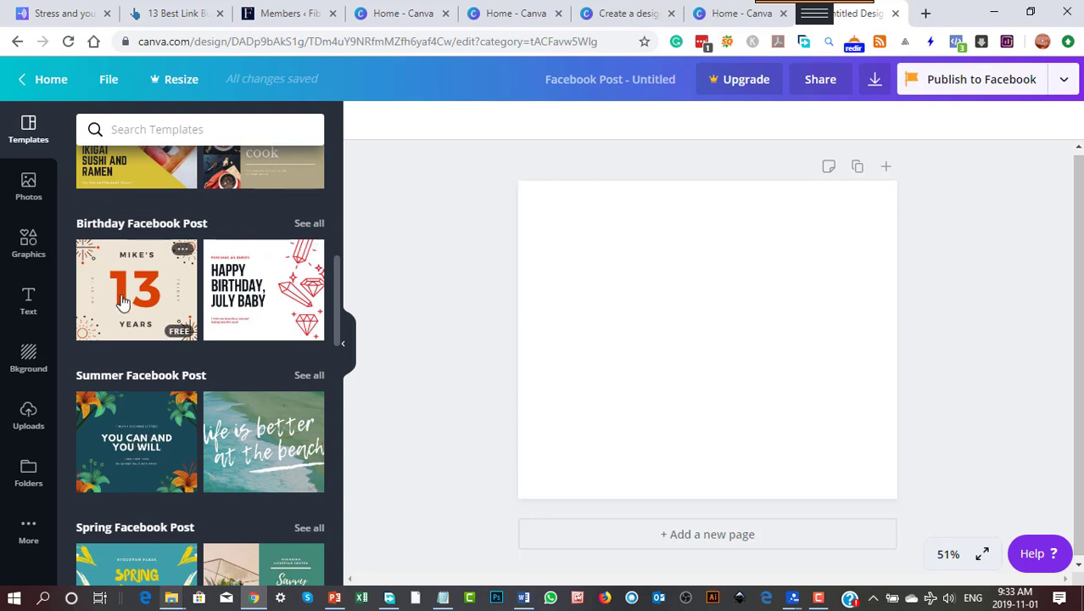
pyautogui.scroll(-1, 256, 486)
pyautogui.scroll(-1, 254, 486)
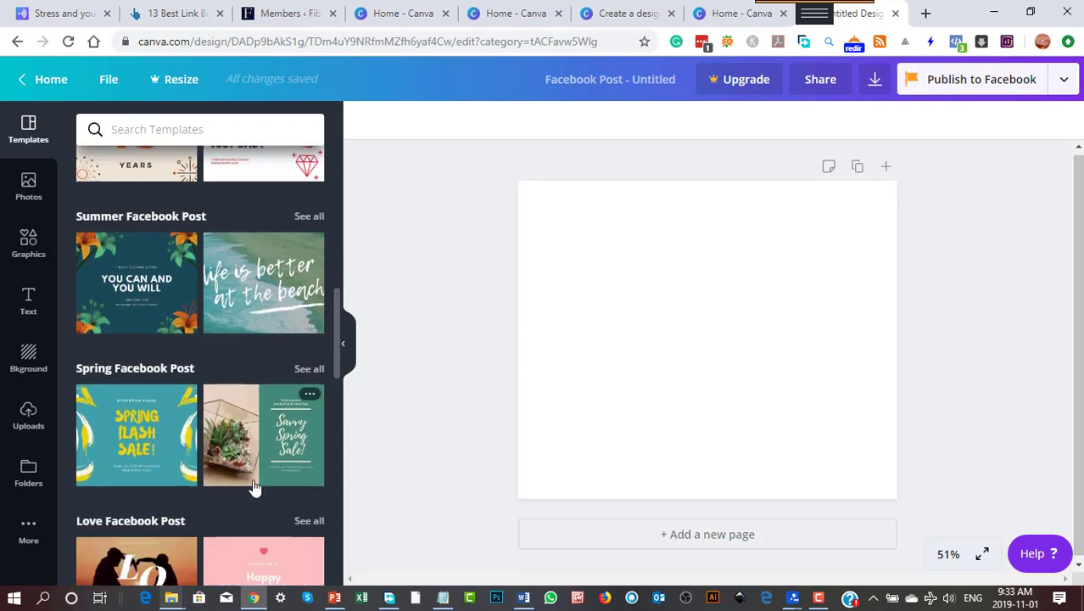
pyautogui.scroll(-1, 247, 486)
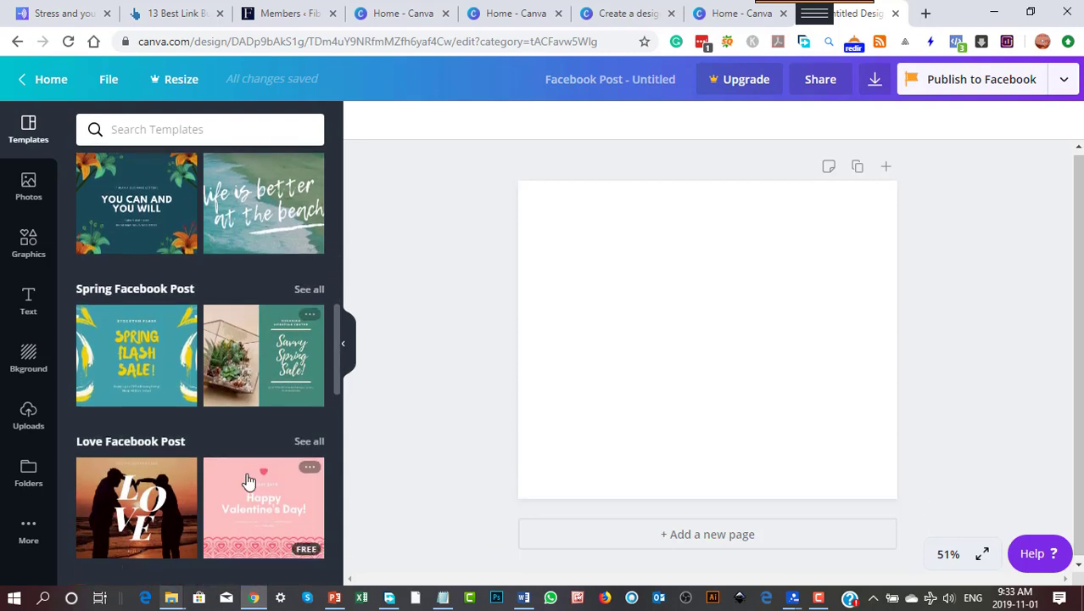
pyautogui.click(137, 369)
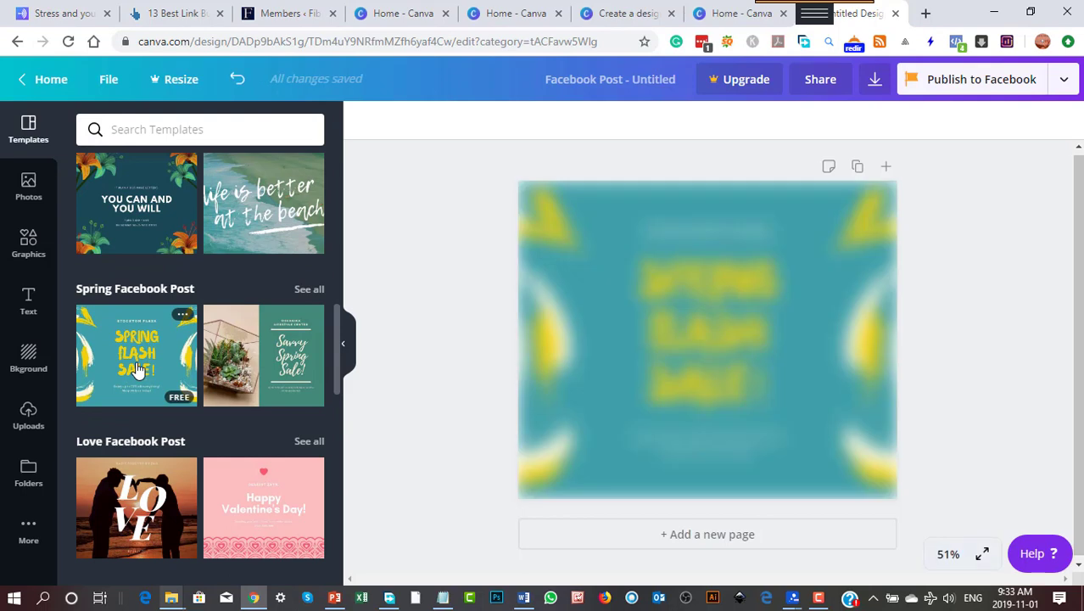
# Step: Apply the "Our Autumn Offers" template with the white shoes from the Autumn Facebook Post category to the page
pyautogui.scroll(-3, 237, 475)
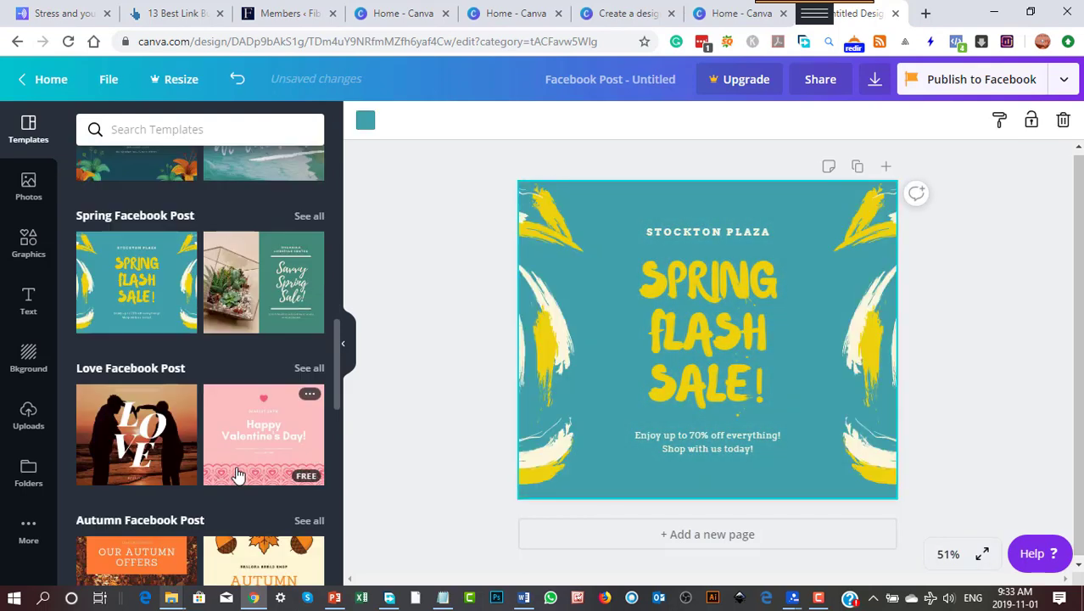
pyautogui.scroll(-1, 238, 475)
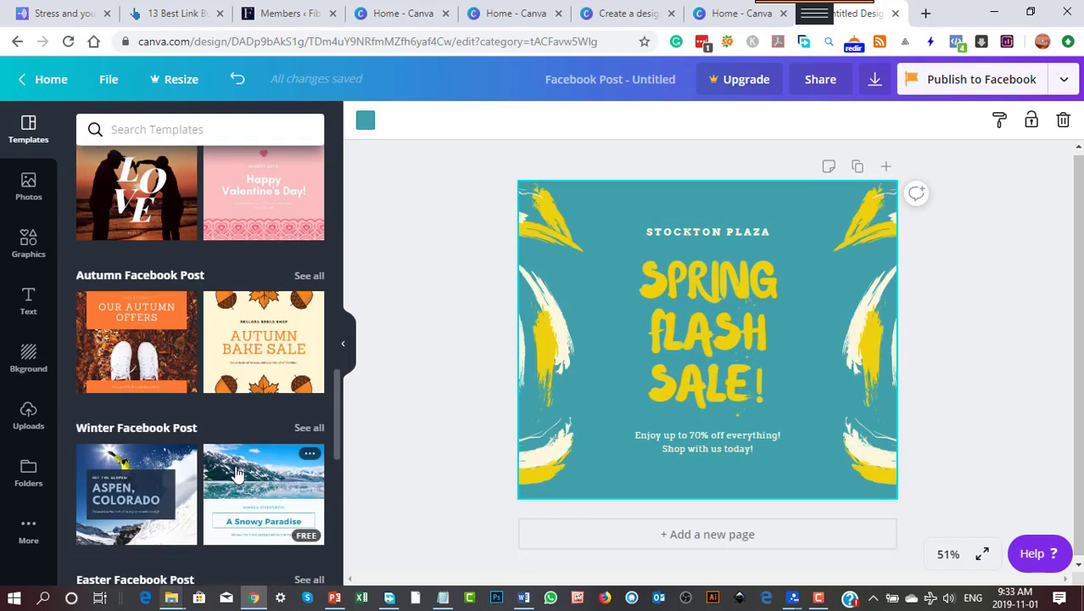
pyautogui.click(171, 348)
pyautogui.click(840, 402)
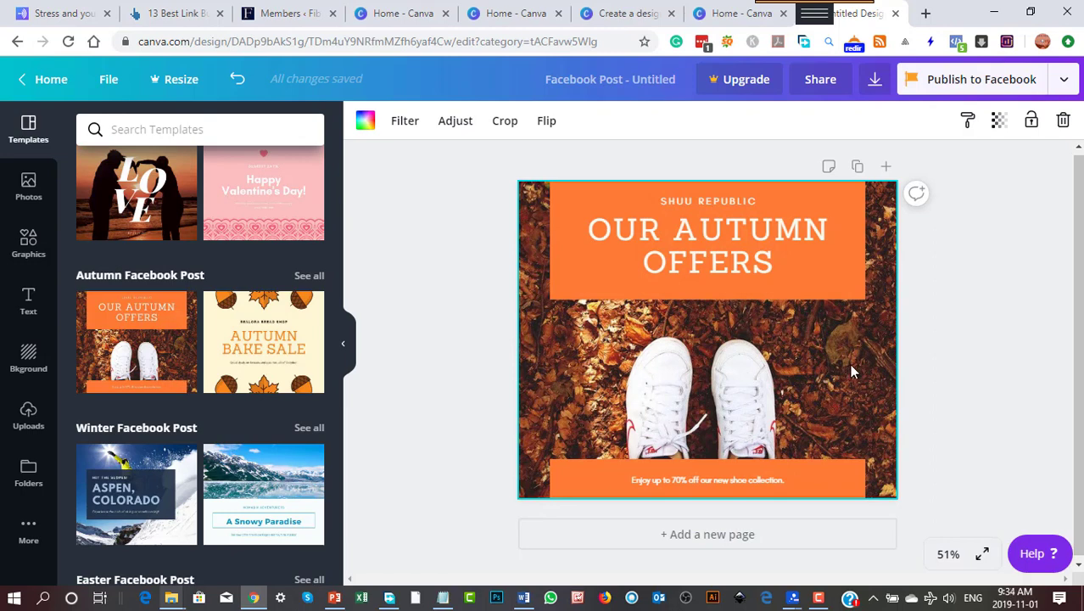
# Step: Switch to the product images folder in File Explorer and upload the racing motorcycle photo onto the Facebook post page
pyautogui.moveTo(173, 601)
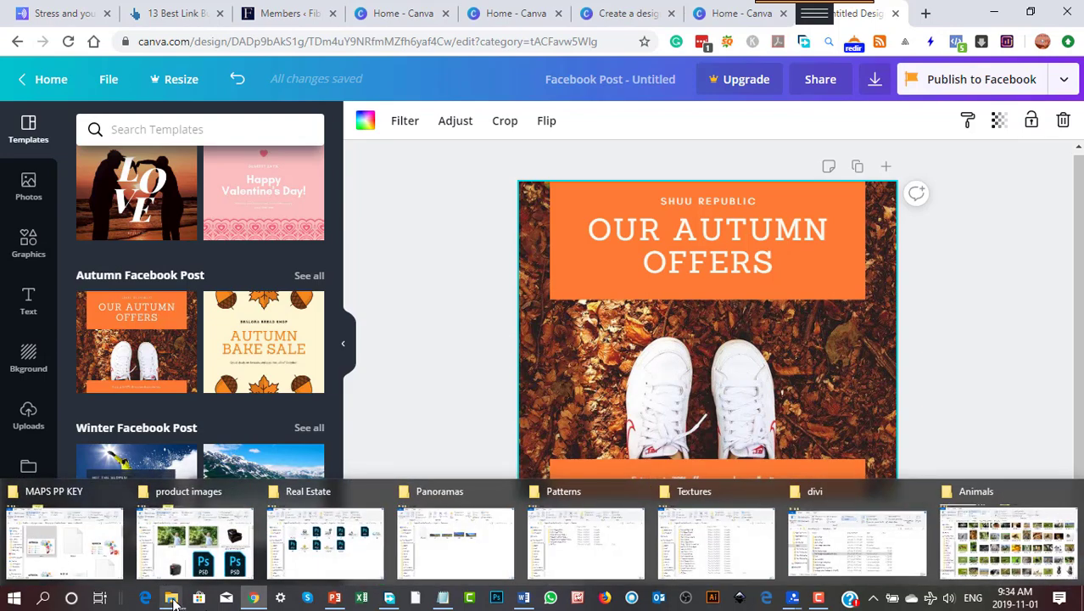
pyautogui.click(194, 551)
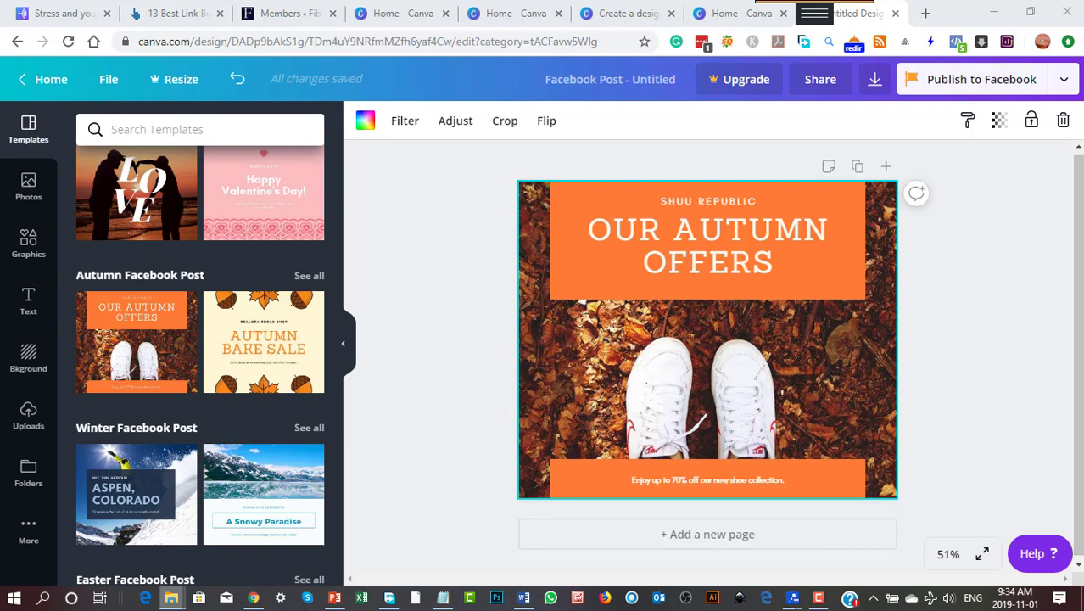
pyautogui.moveTo(950, 420); pyautogui.dragTo(690, 401)
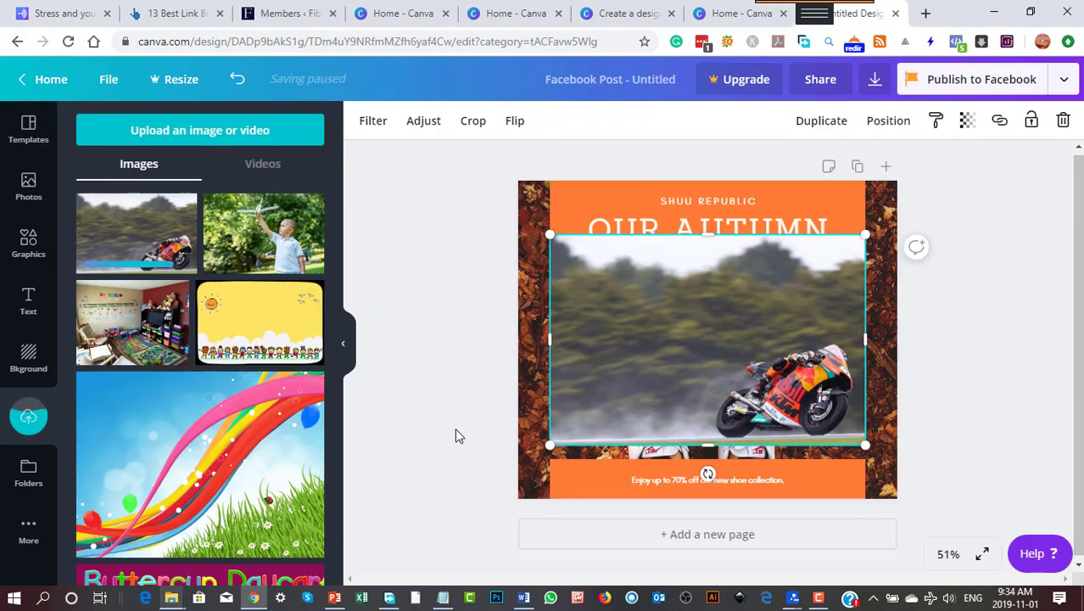
# Step: Enlarge the motorcycle photo and reposition it so it covers the whole page with the rider near the right edge
pyautogui.moveTo(544, 229); pyautogui.dragTo(451, 167)
pyautogui.moveTo(864, 443); pyautogui.dragTo(952, 502)
pyautogui.moveTo(705, 420); pyautogui.dragTo(634, 408)
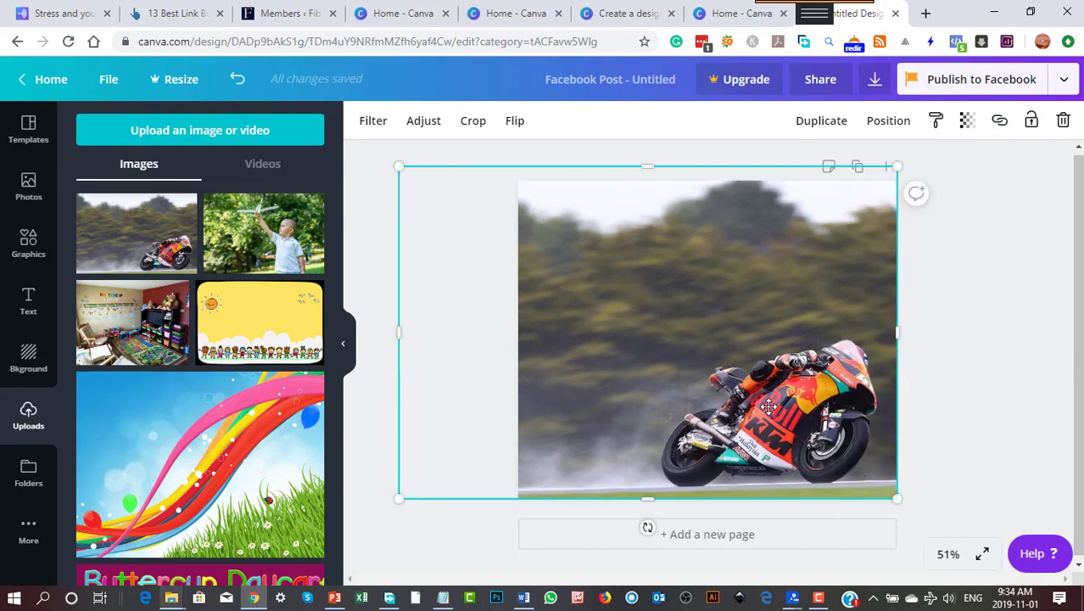
# Step: Send the motorcycle photo backward behind both orange text blocks, down to the lowest layer
pyautogui.click(887, 122)
pyautogui.click(832, 167)
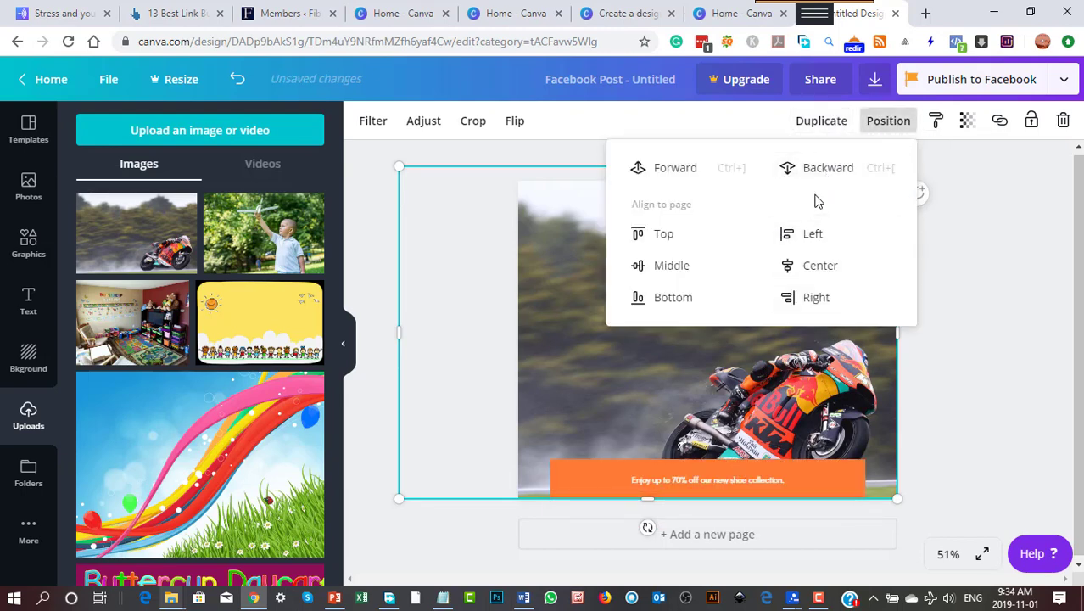
pyautogui.click(828, 169)
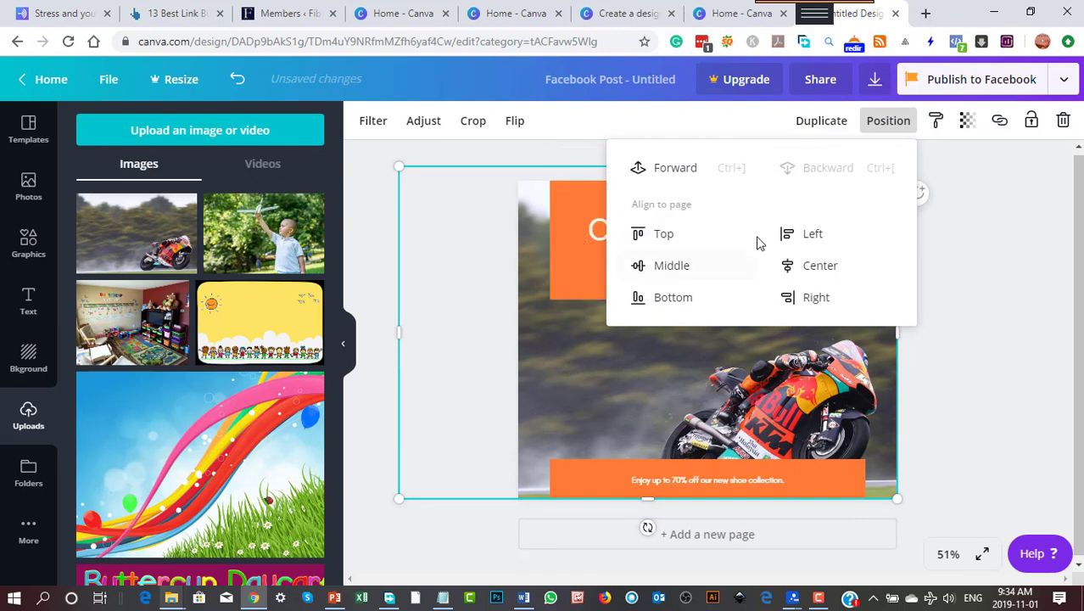
pyautogui.click(1025, 360)
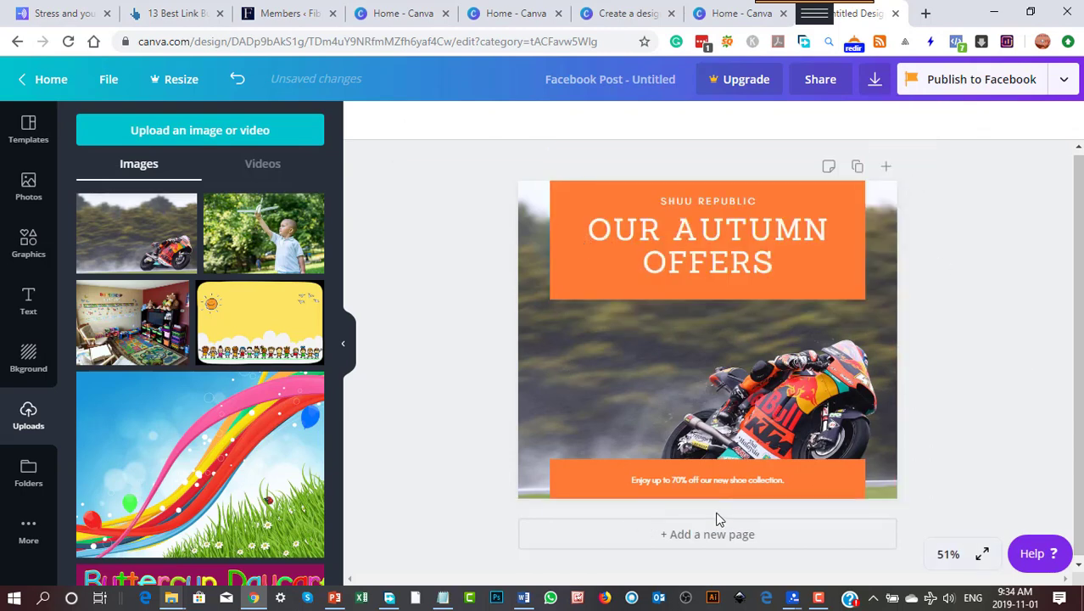
# Step: Replace the "Our Autumn Offers" heading in the upper orange block with "THE BEST MOTO2 RIDER EVER"
pyautogui.click(709, 227)
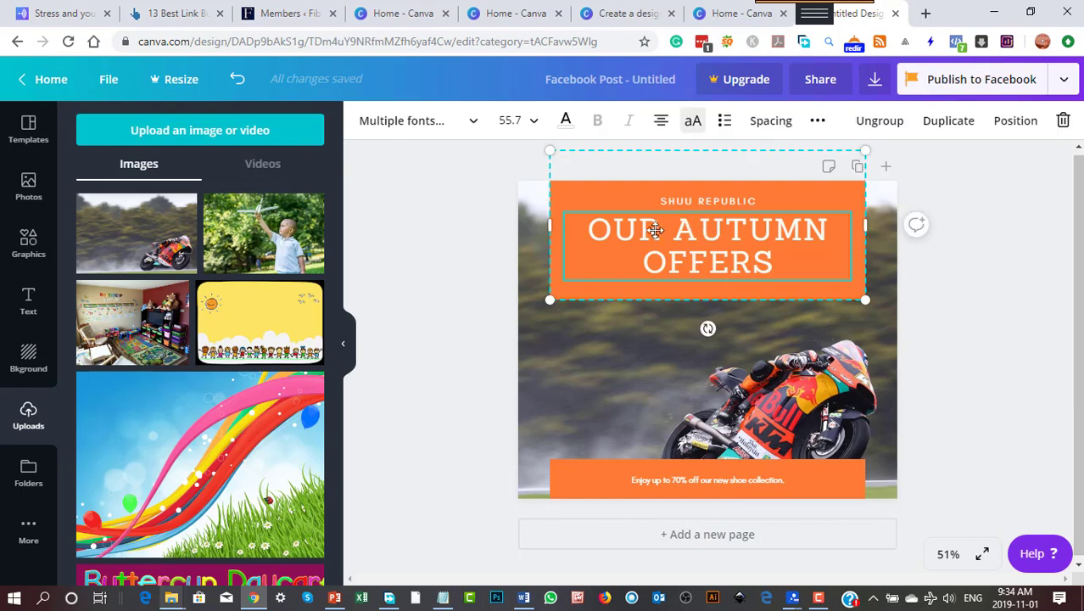
pyautogui.click(613, 235)
pyautogui.doubleClick(622, 230)
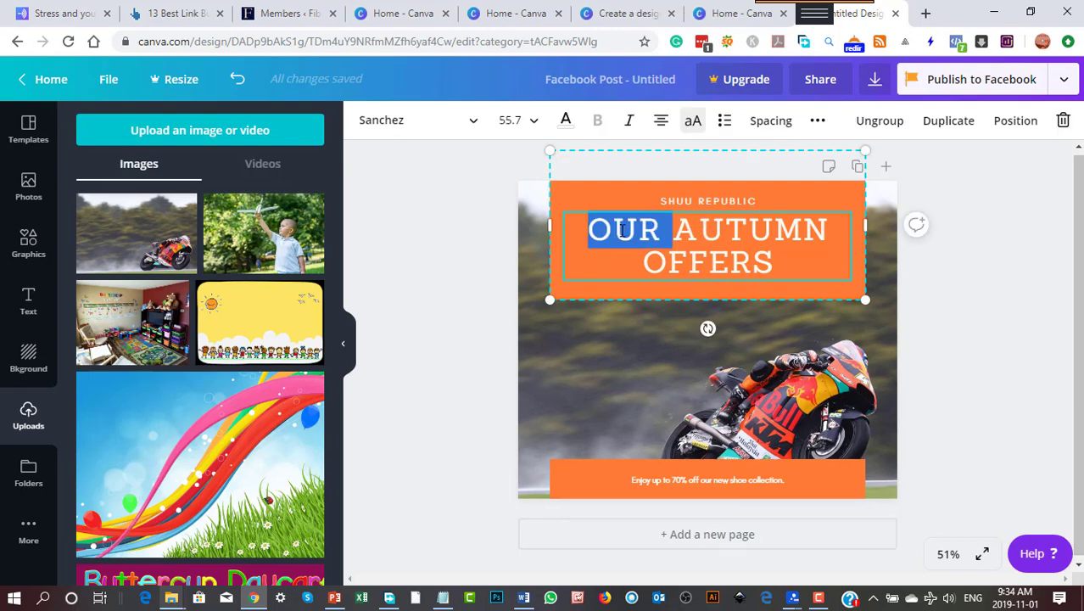
pyautogui.click(622, 230)
pyautogui.moveTo(588, 229); pyautogui.dragTo(779, 253)
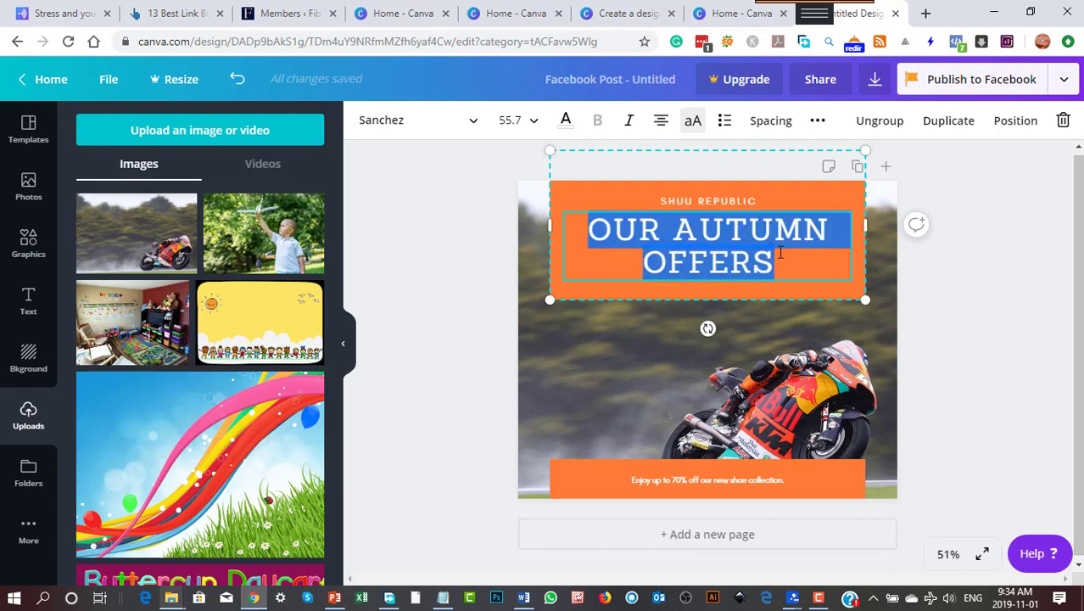
pyautogui.write('THE B')
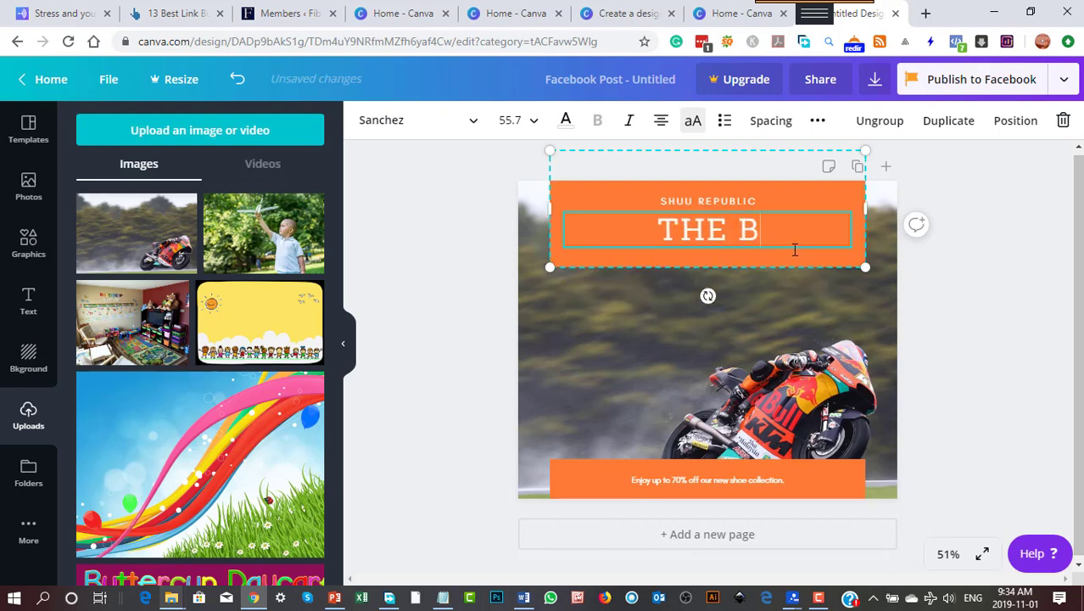
pyautogui.write('EST MOT')
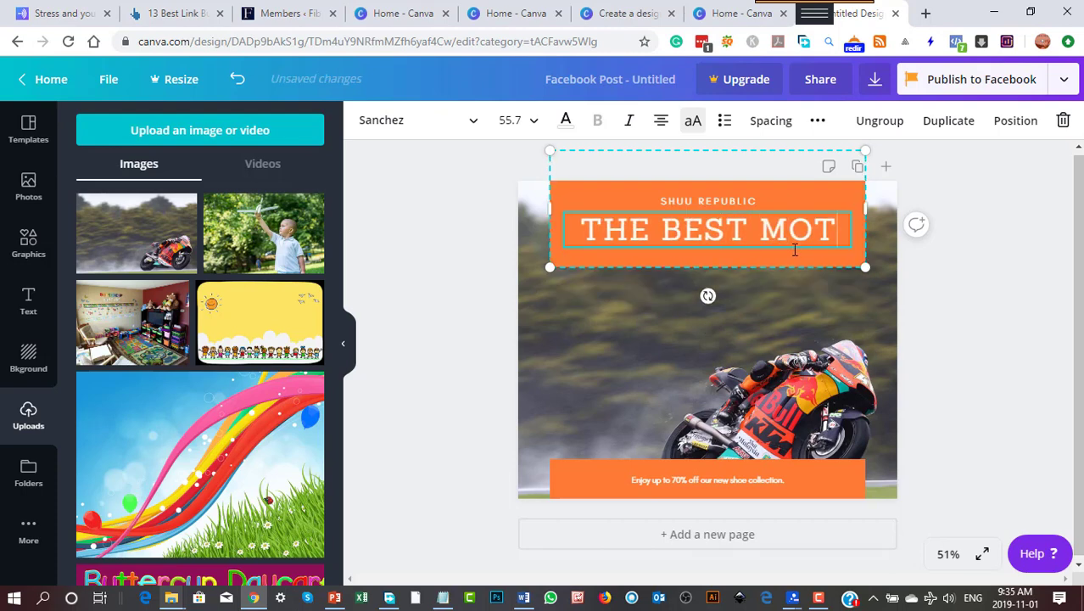
pyautogui.write('O2 R')
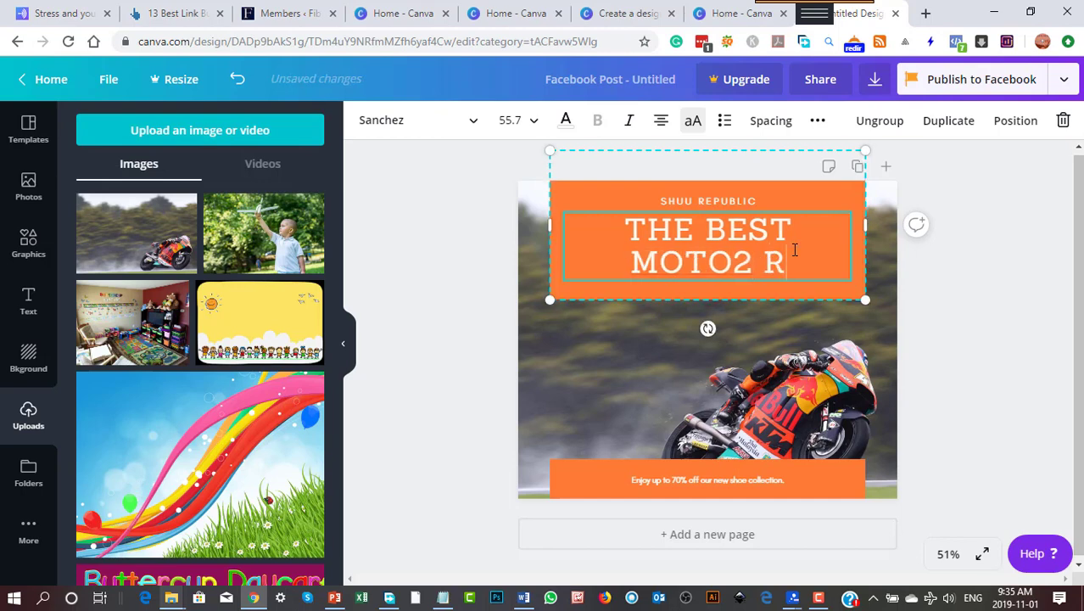
pyautogui.write('IDER EVER')
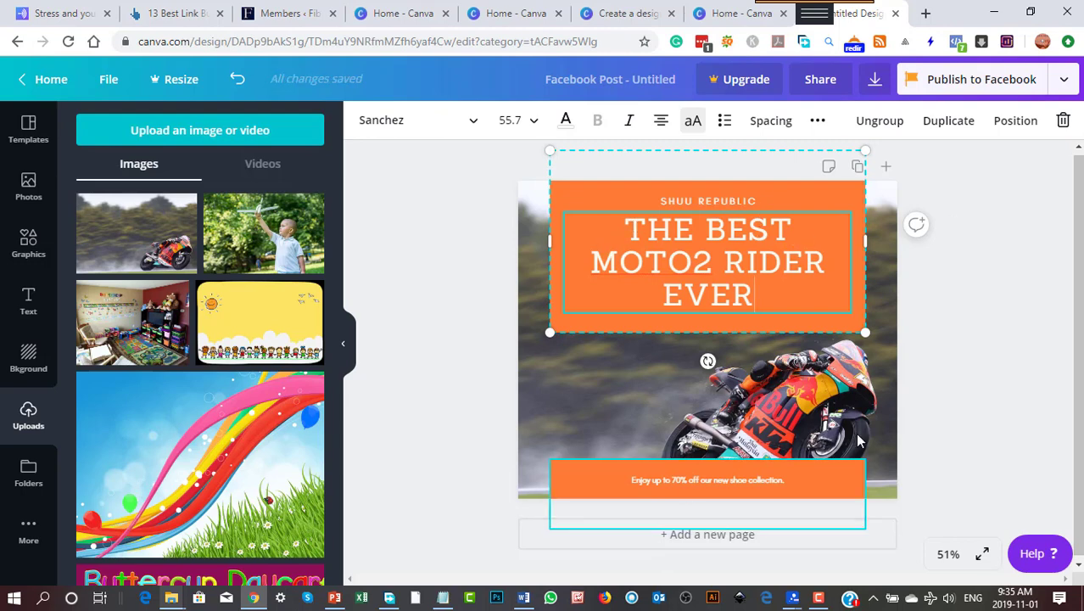
pyautogui.click(978, 351)
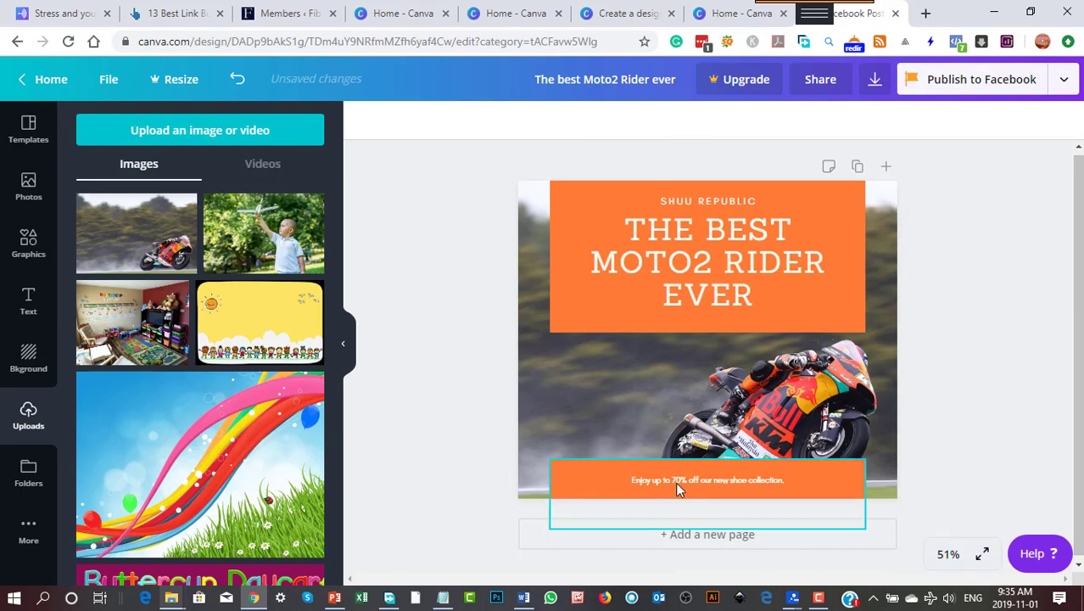
# Step: Delete the lower orange block and its shoe collection text from the Facebook post
pyautogui.scroll(1, 1020, 385)
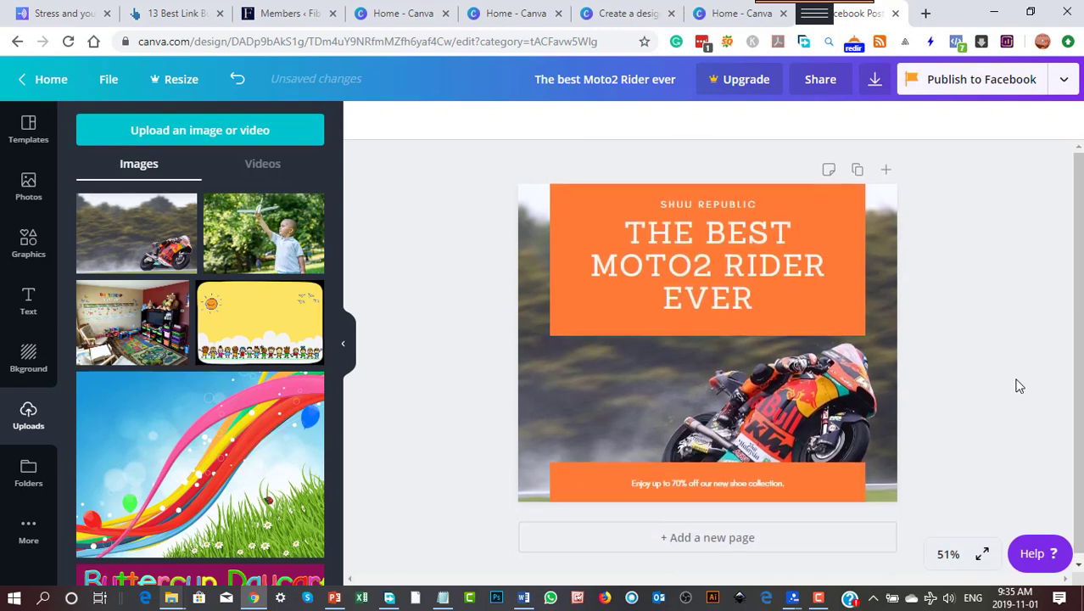
pyautogui.scroll(-1, 1020, 386)
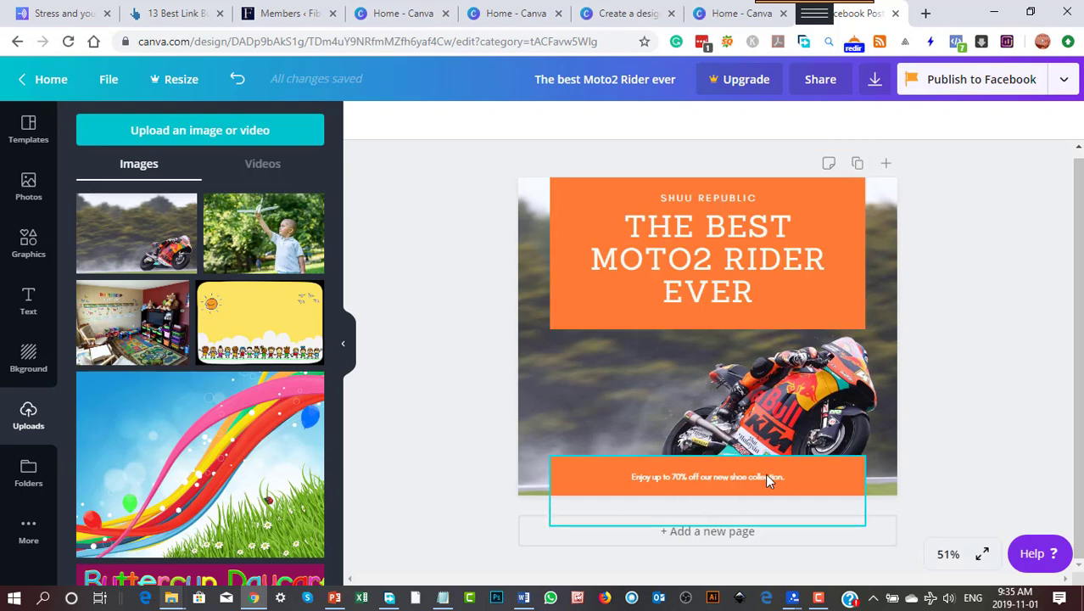
pyautogui.click(790, 465)
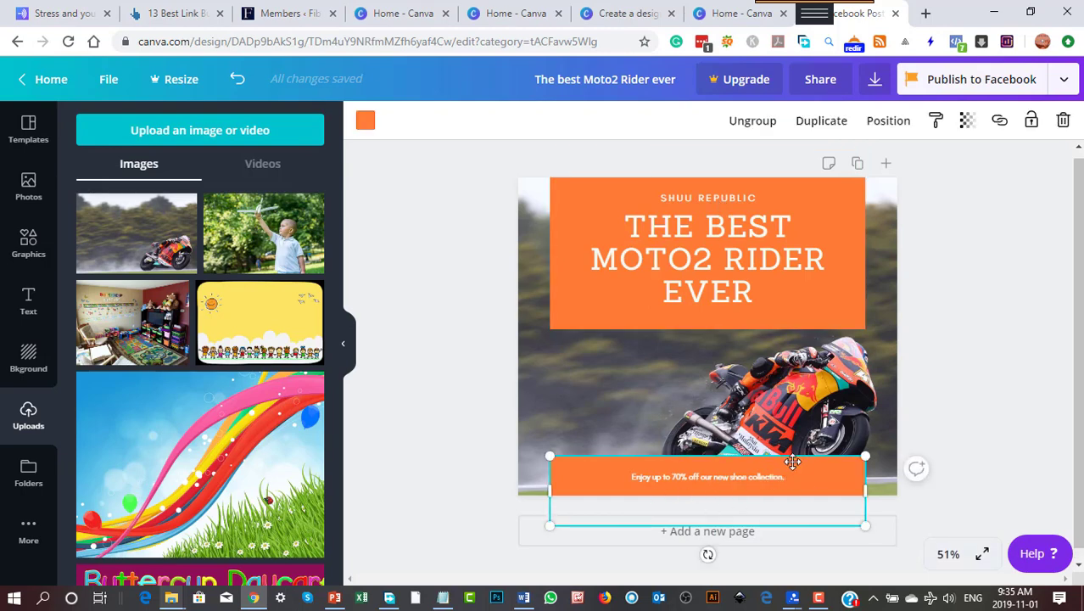
pyautogui.click(790, 462)
pyautogui.press('Delete')
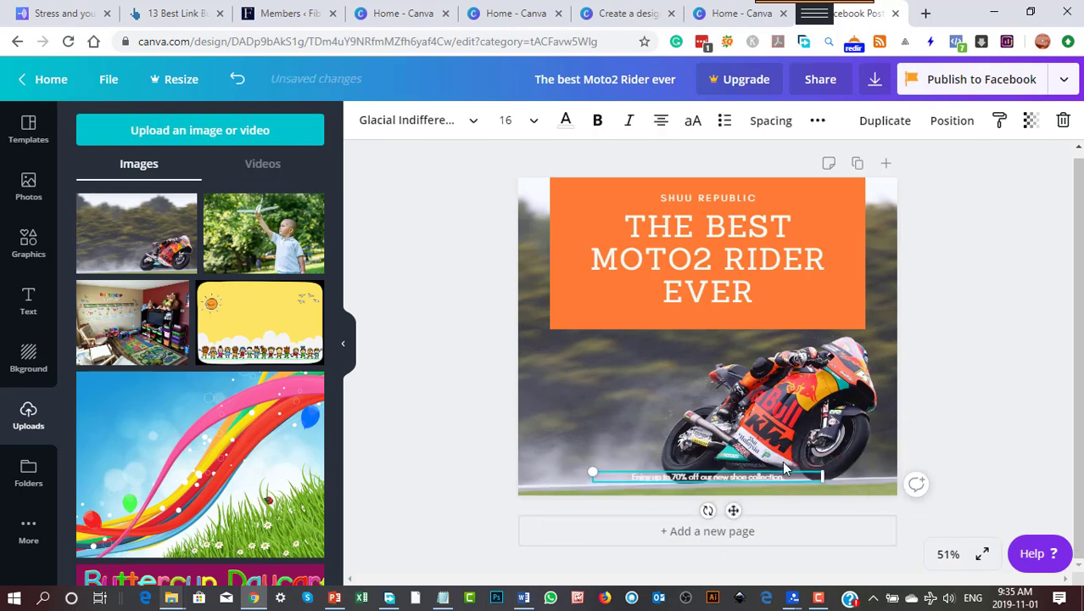
pyautogui.click(782, 477)
pyautogui.click(598, 476)
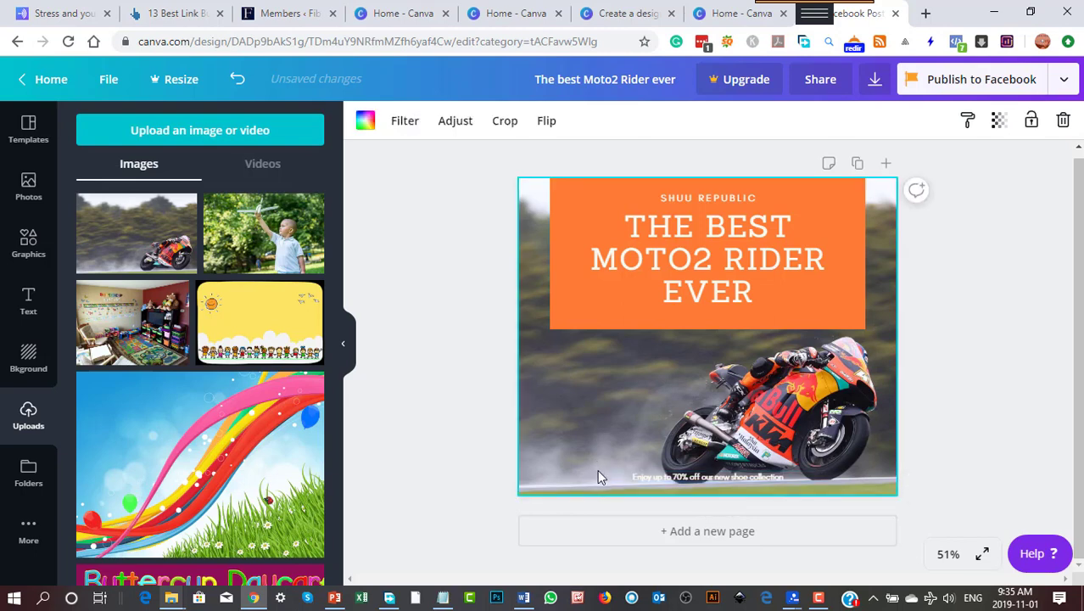
pyautogui.click(642, 477)
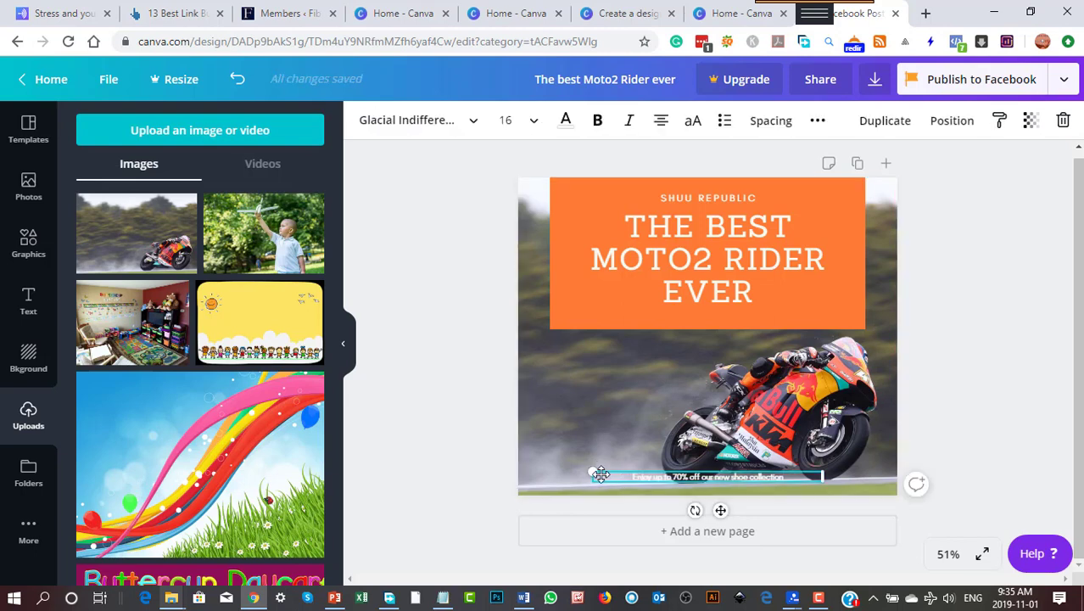
pyautogui.press('Delete')
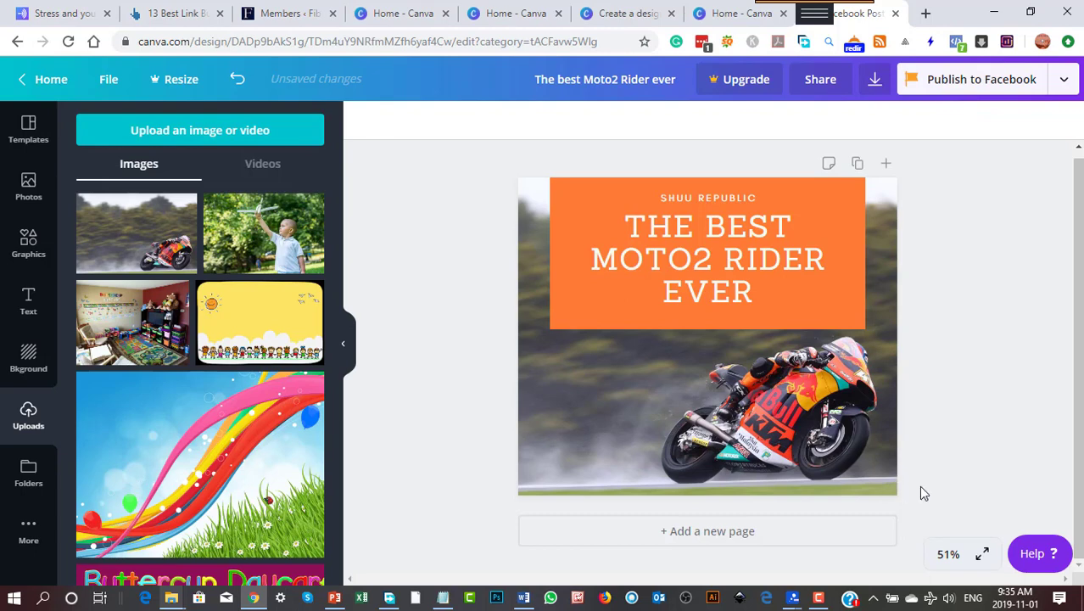
# Step: Shrink the orange heading block to font size 37 and move it slightly up so the "Shuu Republic" line falls off the page
pyautogui.click(663, 317)
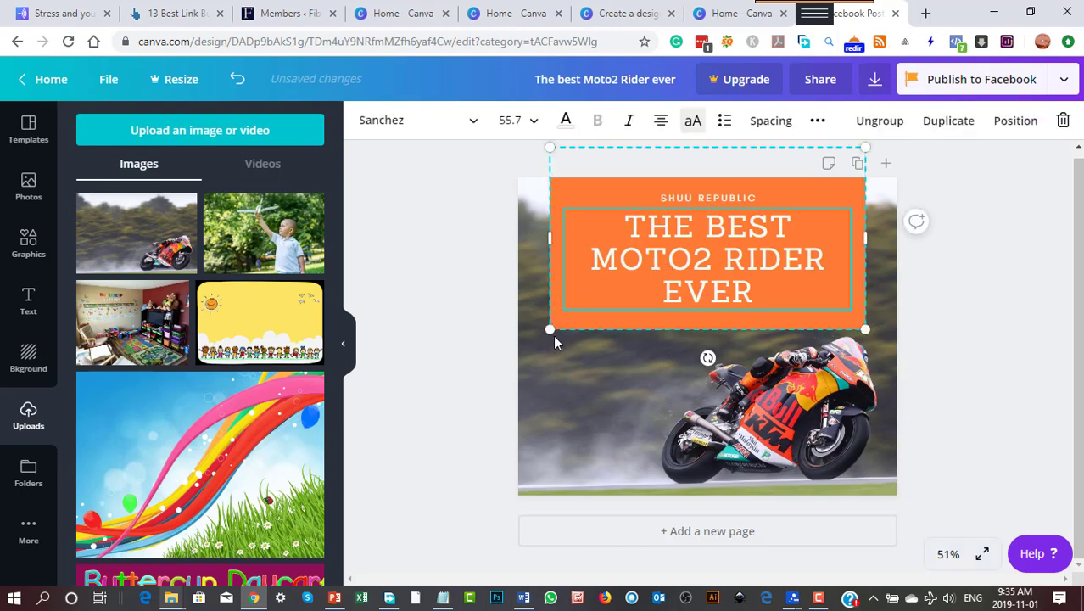
pyautogui.moveTo(551, 330); pyautogui.dragTo(655, 267)
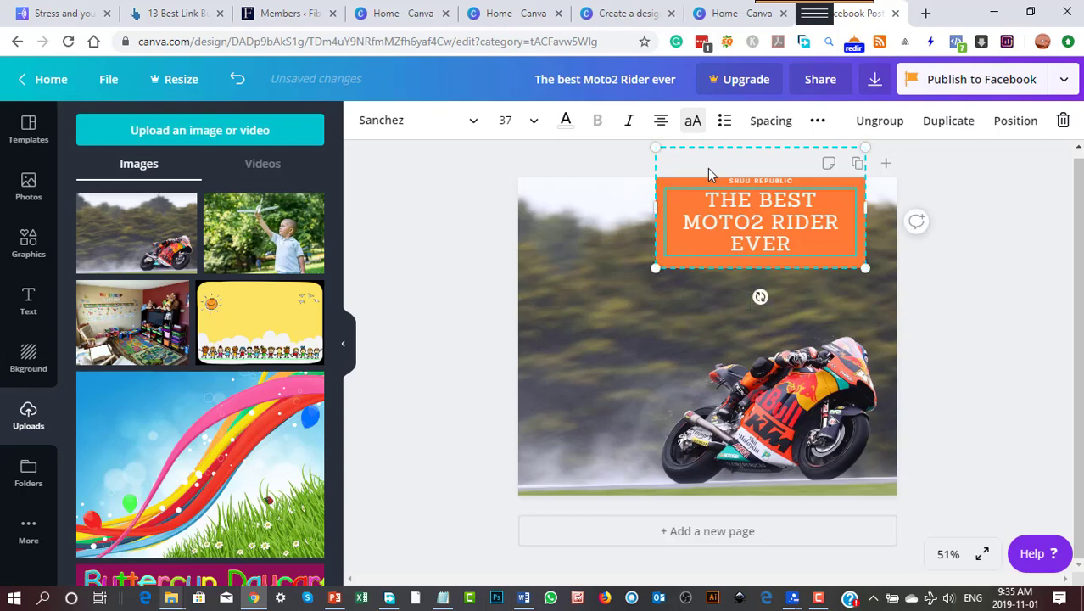
pyautogui.moveTo(708, 158); pyautogui.dragTo(705, 151)
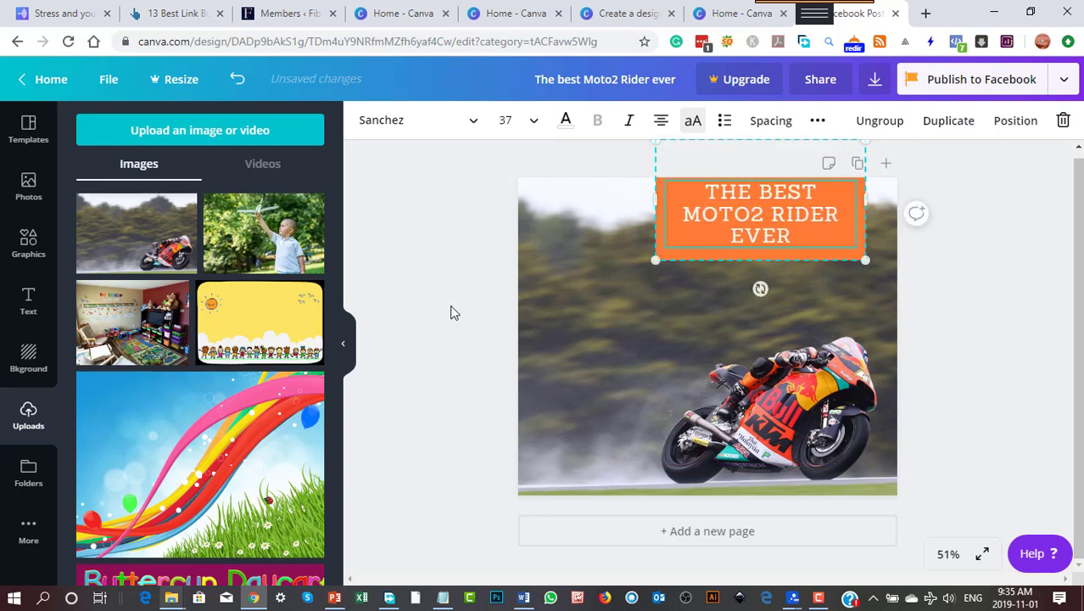
pyautogui.click(480, 391)
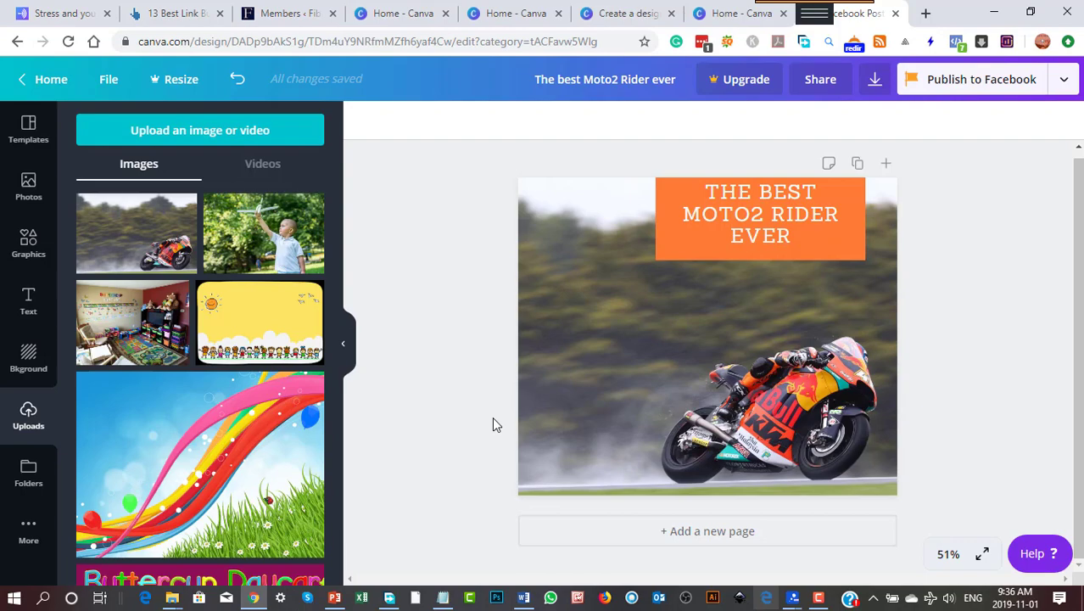
# Step: Look over the Facebook post templates, return to the home page and create a new Animated Social Media Graphic design
pyautogui.click(35, 132)
pyautogui.scroll(3, 249, 411)
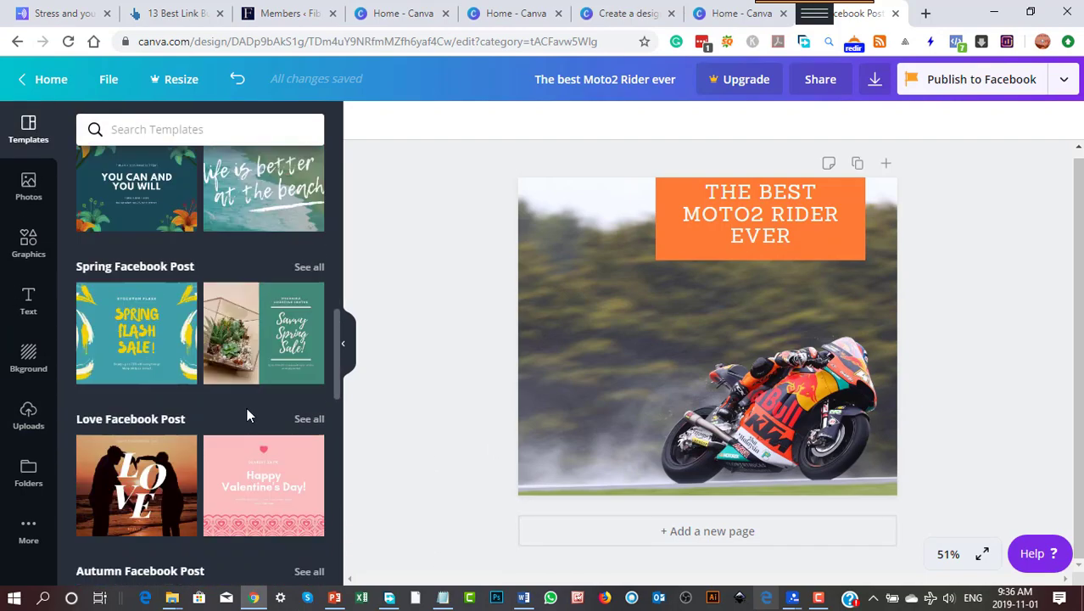
pyautogui.scroll(10, 245, 424)
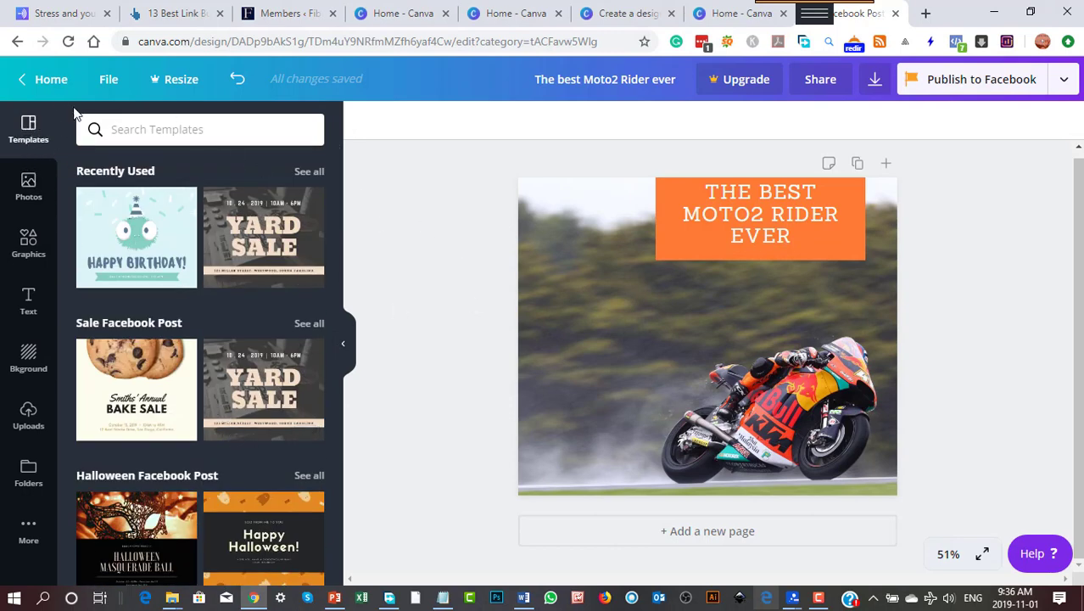
pyautogui.click(23, 86)
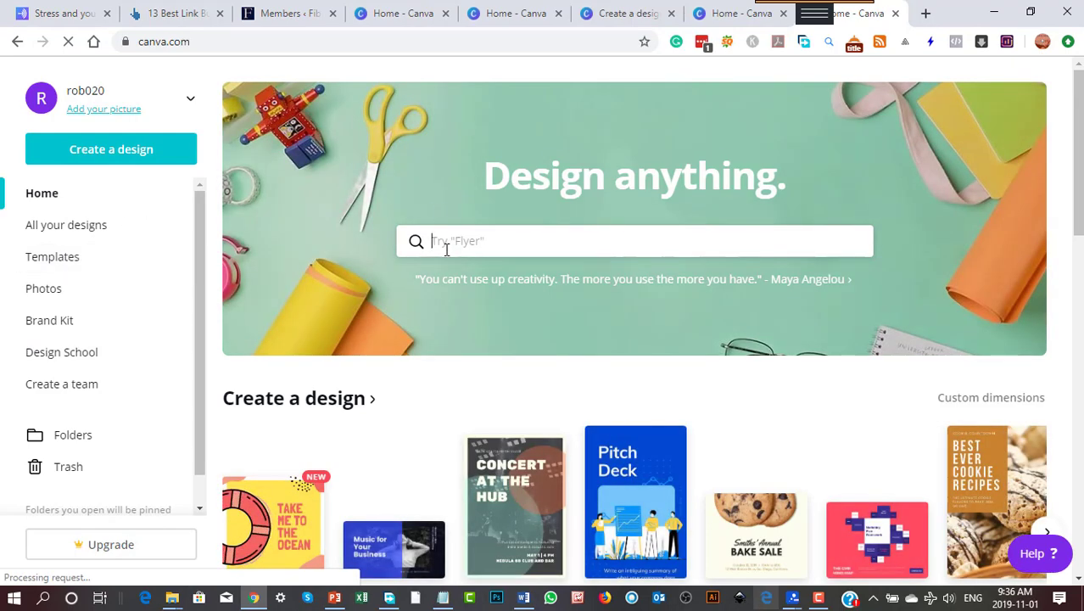
pyautogui.scroll(-3, 441, 255)
pyautogui.click(279, 311)
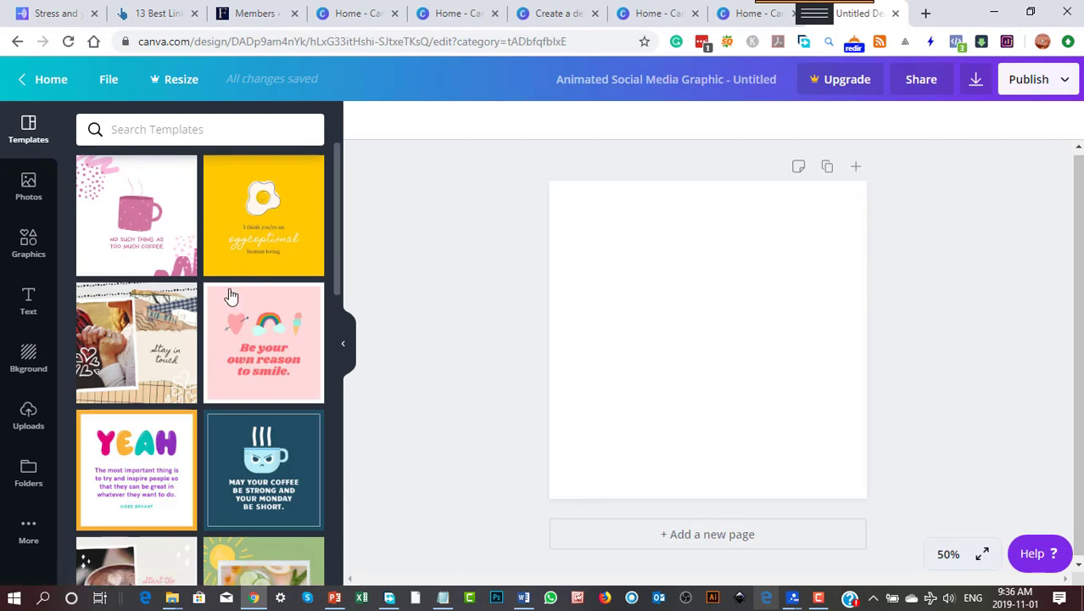
# Step: Browse the available templates for the animated social media graphic
pyautogui.scroll(-2, 265, 354)
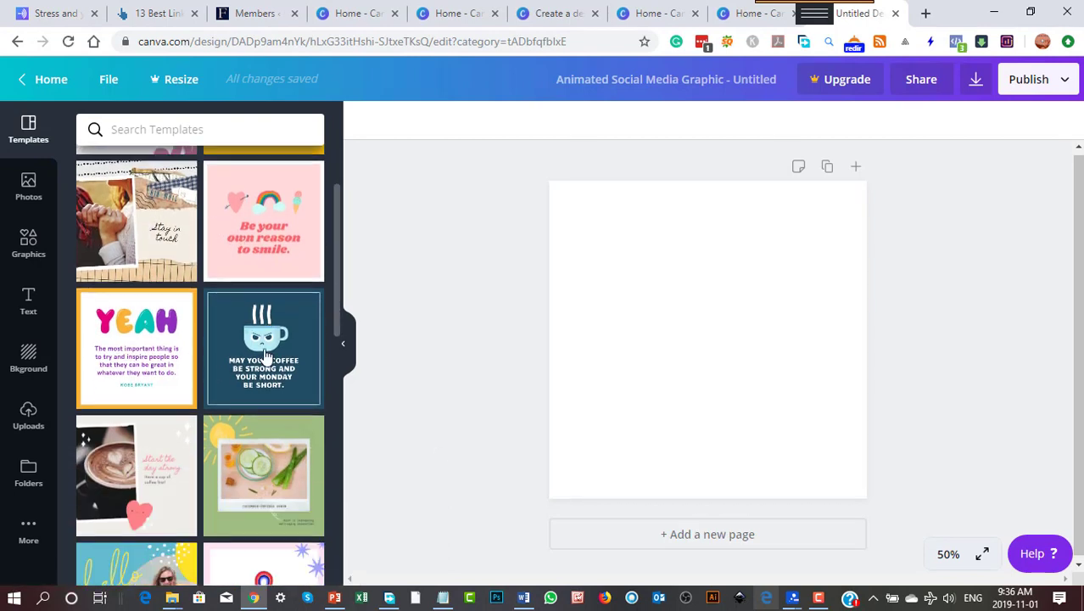
pyautogui.scroll(-1, 264, 354)
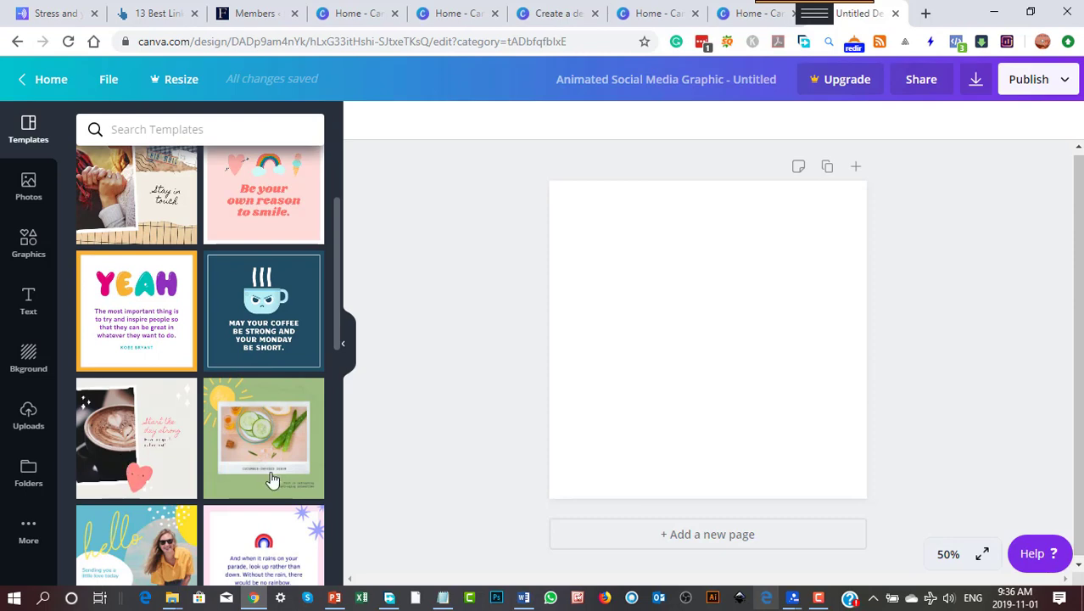
pyautogui.scroll(-3, 274, 479)
pyautogui.scroll(-3, 236, 430)
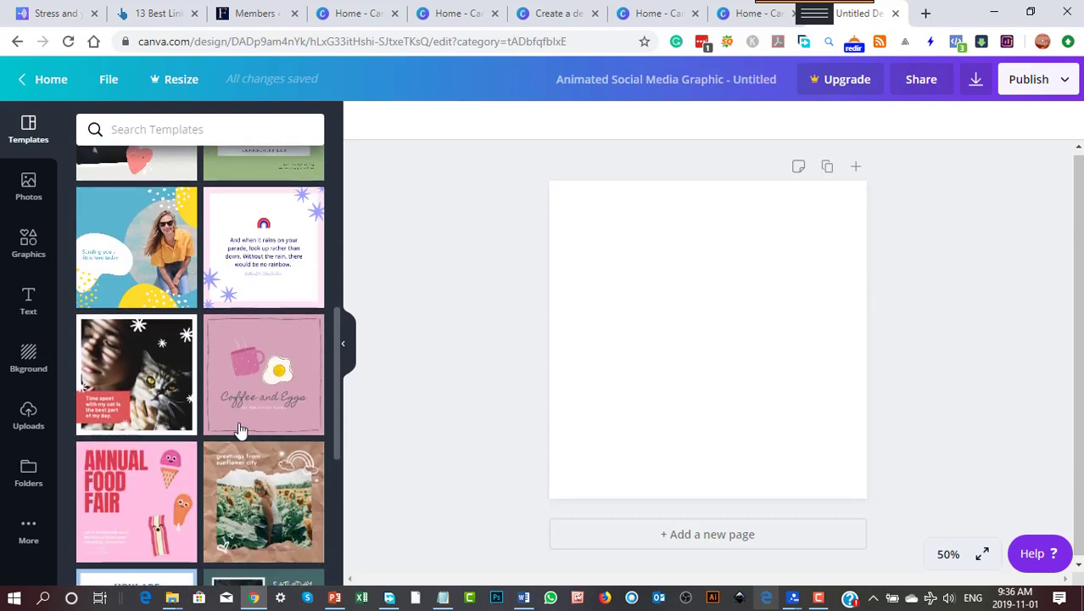
pyautogui.scroll(-4, 157, 479)
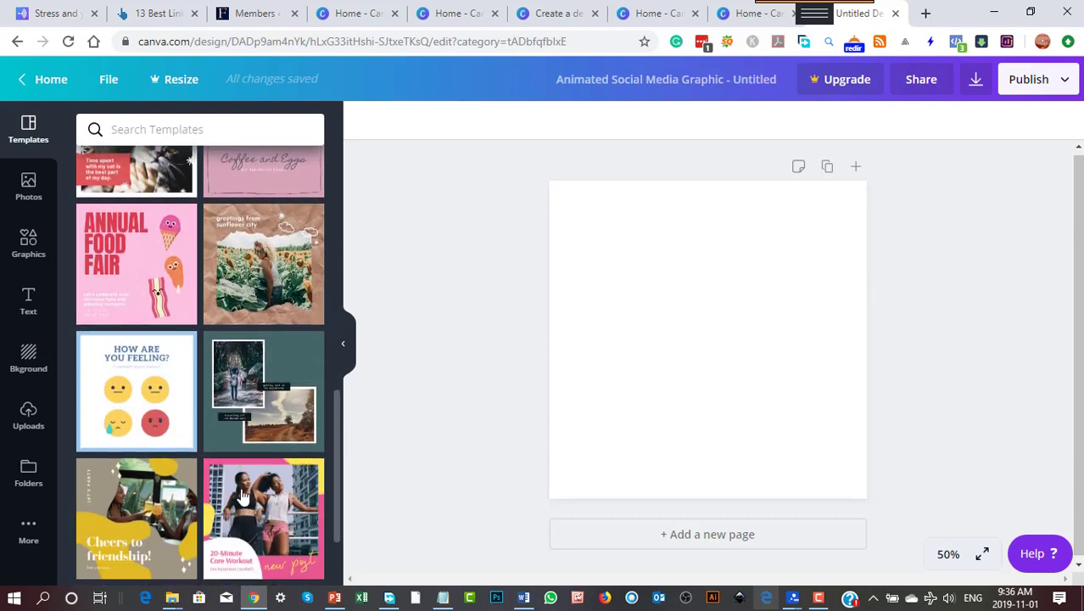
pyautogui.scroll(-2, 268, 514)
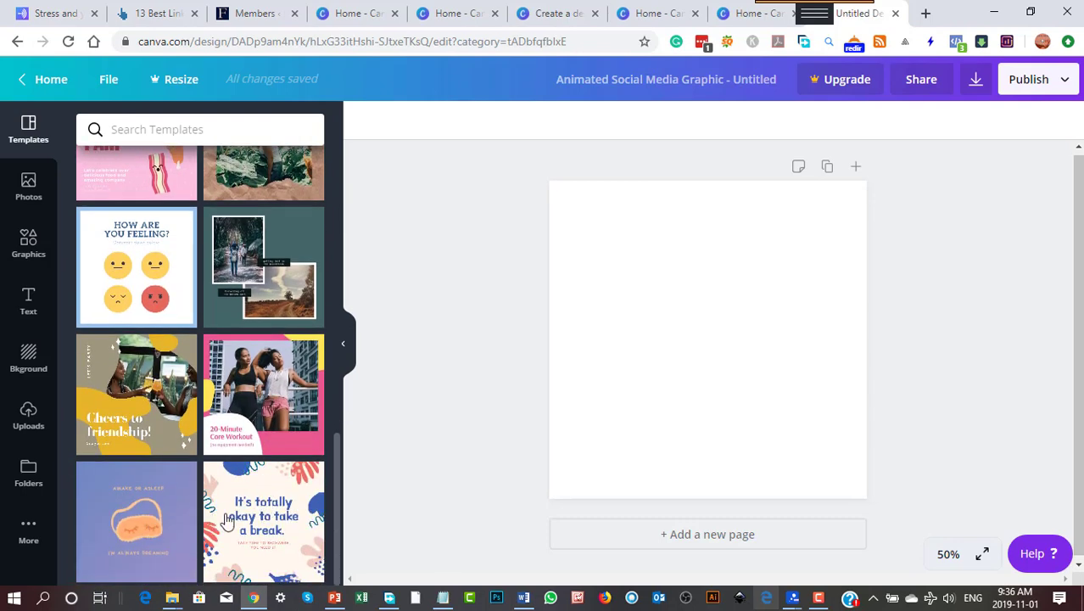
pyautogui.scroll(8, 260, 526)
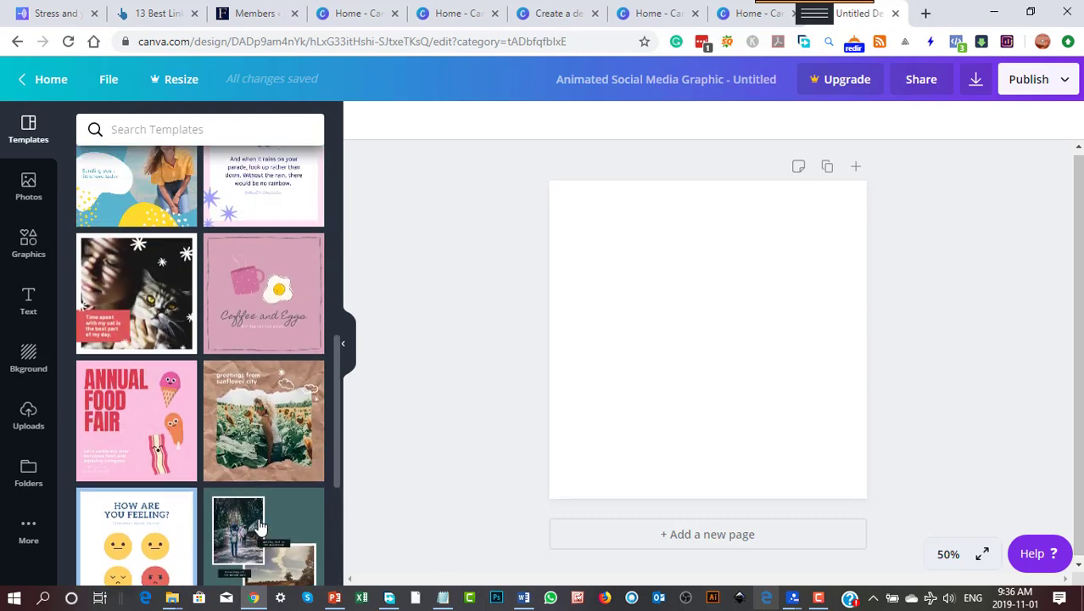
pyautogui.scroll(6, 260, 526)
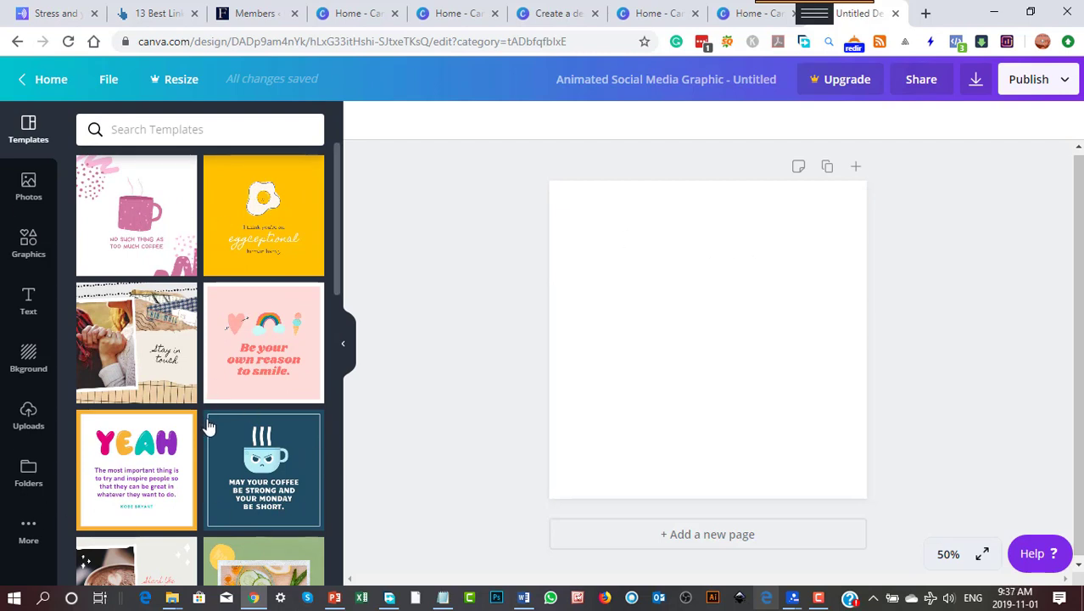
# Step: Place the uploaded motorcycle photo on the blank page, then enlarge and reposition it to cover the whole page with the rider near the lower right
pyautogui.click(702, 356)
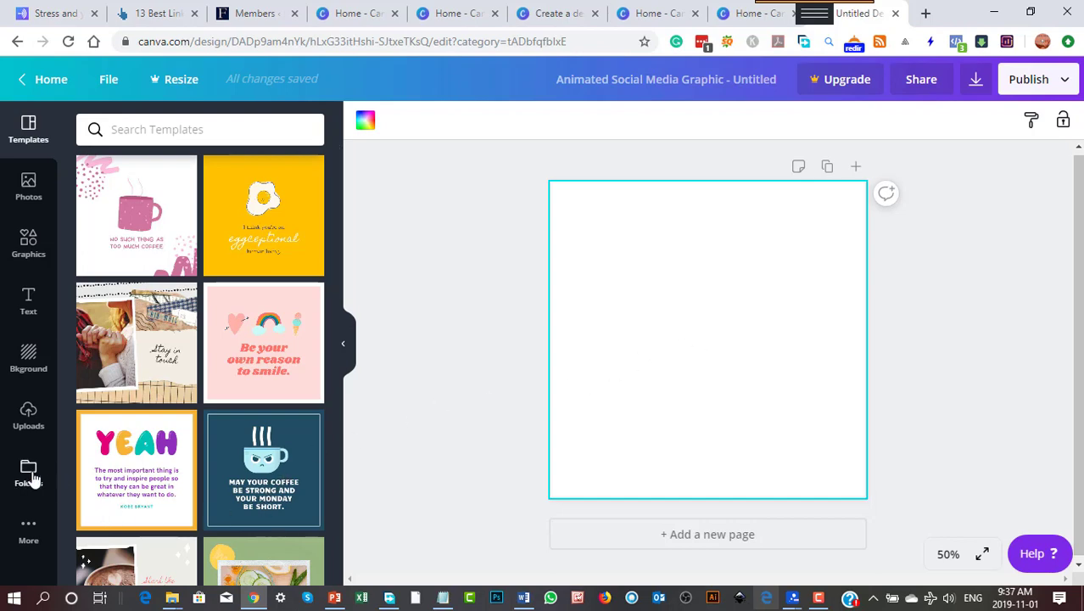
pyautogui.click(25, 416)
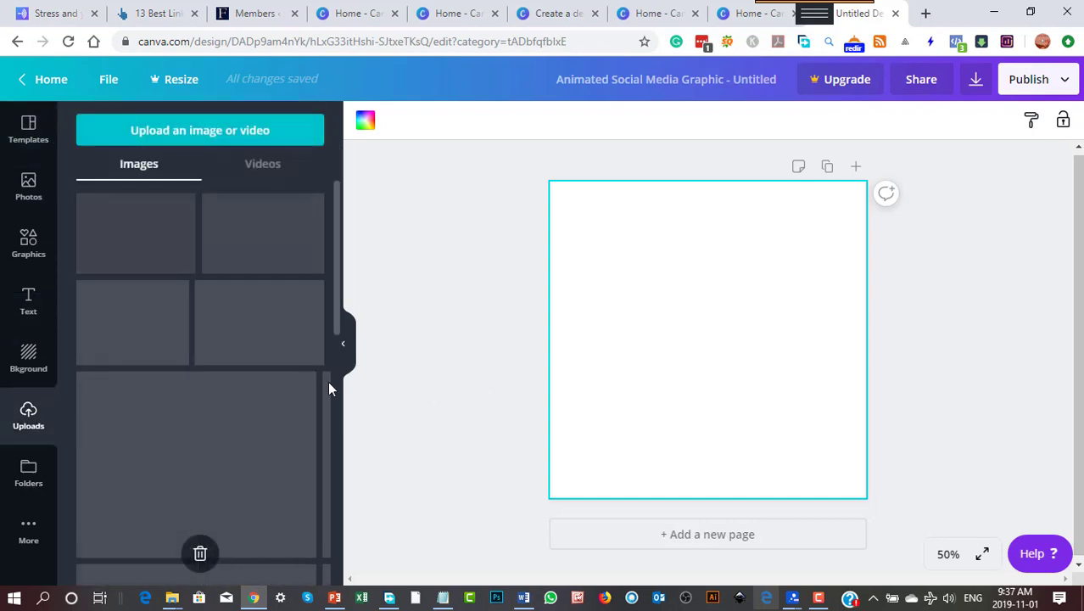
pyautogui.moveTo(146, 241); pyautogui.dragTo(622, 244)
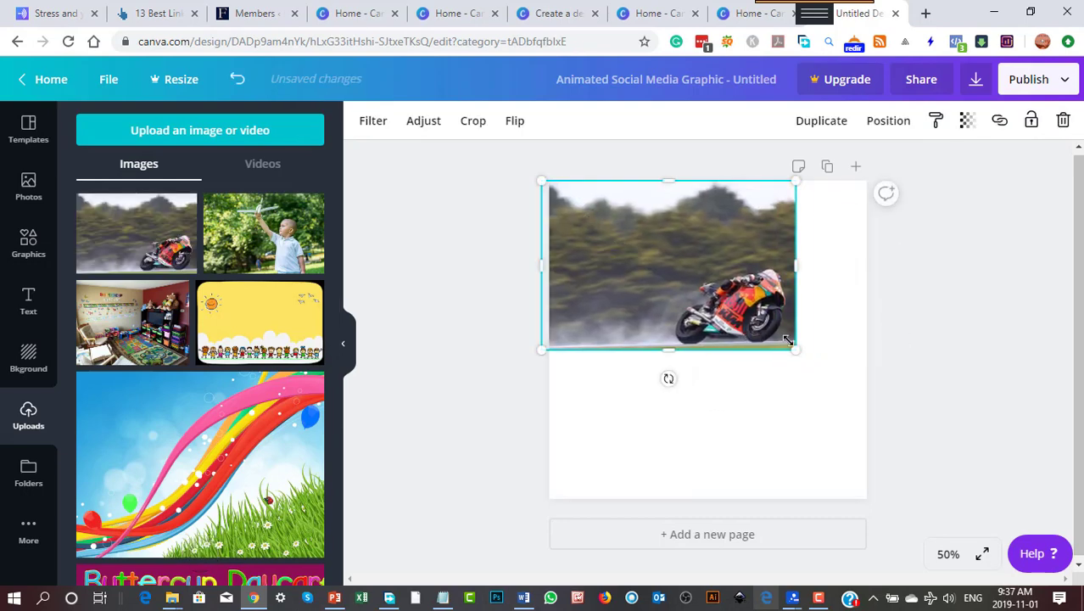
pyautogui.moveTo(797, 349); pyautogui.dragTo(876, 485)
pyautogui.moveTo(696, 365); pyautogui.dragTo(657, 431)
pyautogui.moveTo(497, 251); pyautogui.dragTo(414, 114)
pyautogui.click(934, 290)
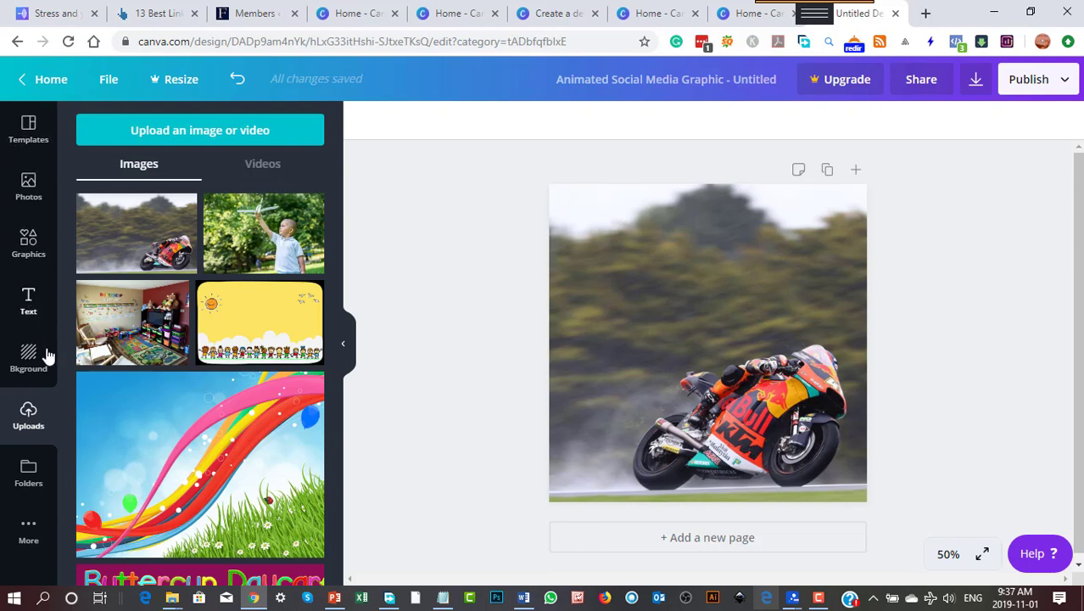
# Step: Look through the graphics categories, including grids, charts, frames, stickers, icons, arrows and music
pyautogui.click(28, 254)
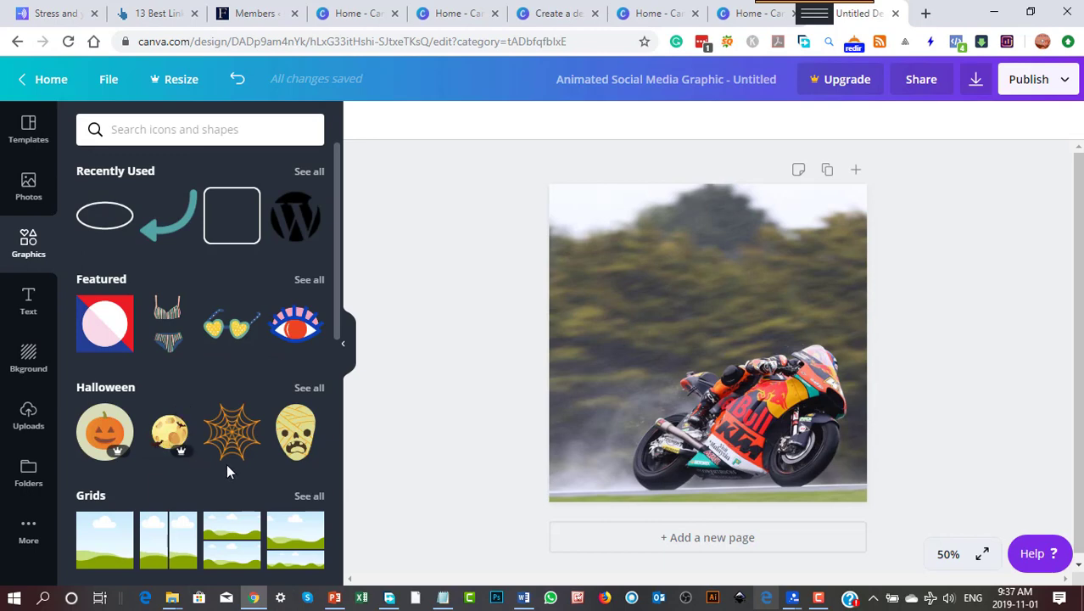
pyautogui.scroll(-5, 226, 463)
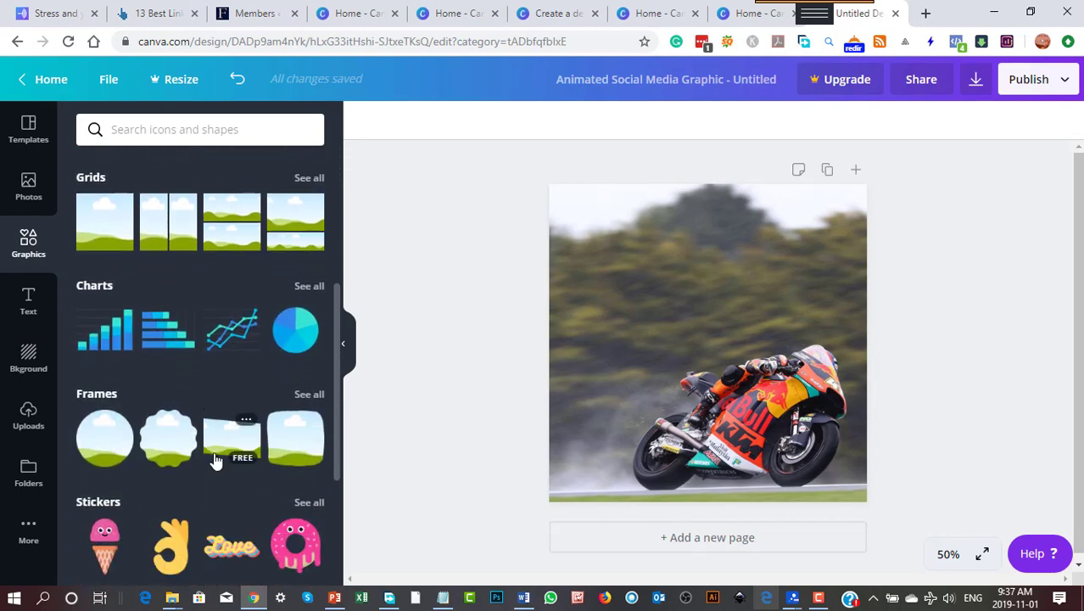
pyautogui.scroll(-3, 215, 455)
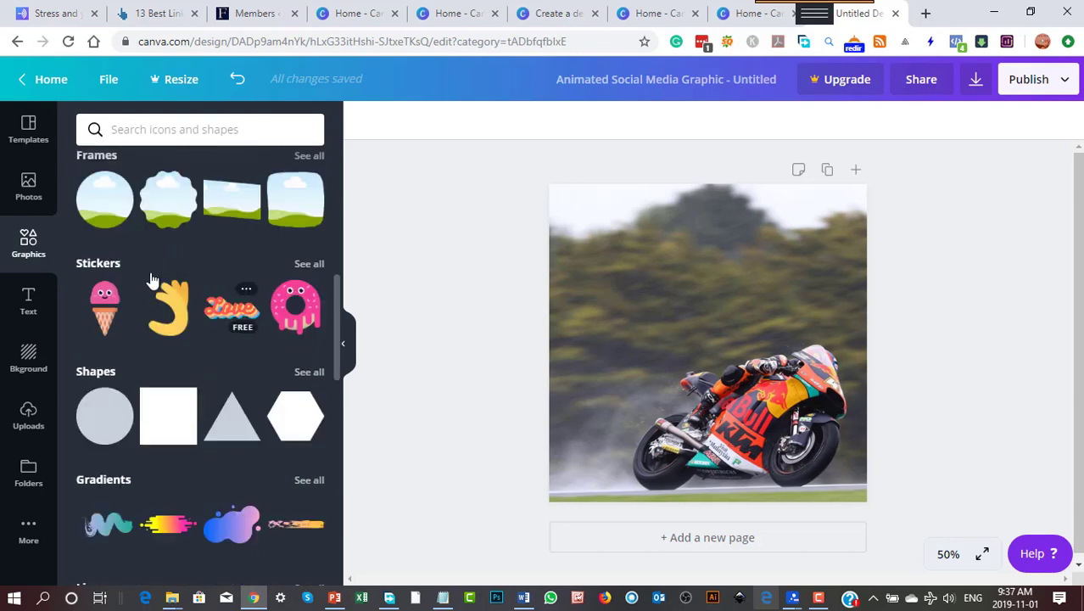
pyautogui.scroll(-5, 206, 392)
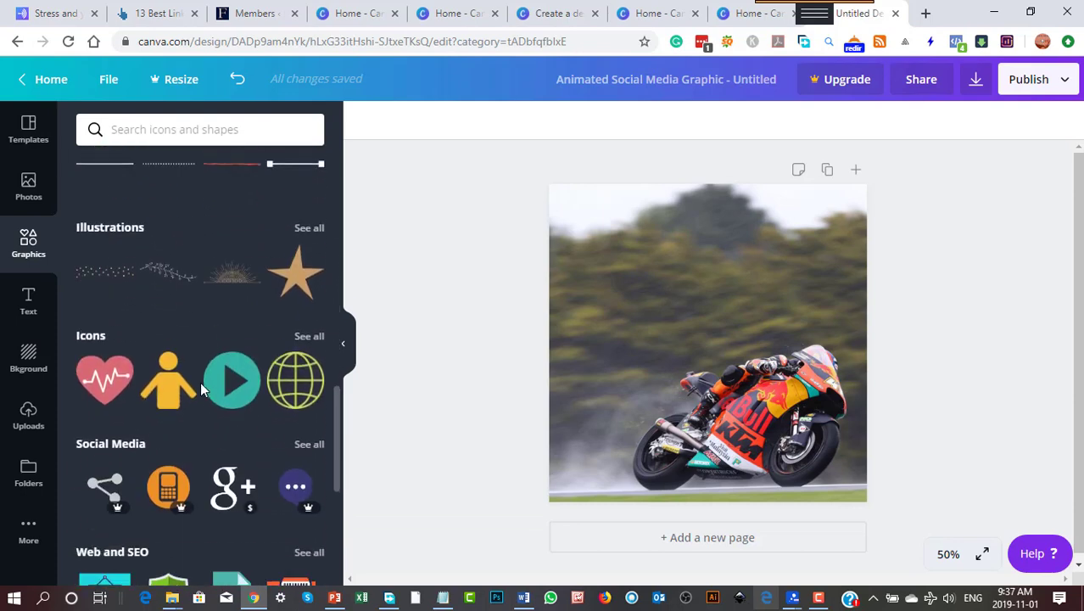
pyautogui.scroll(-6, 201, 388)
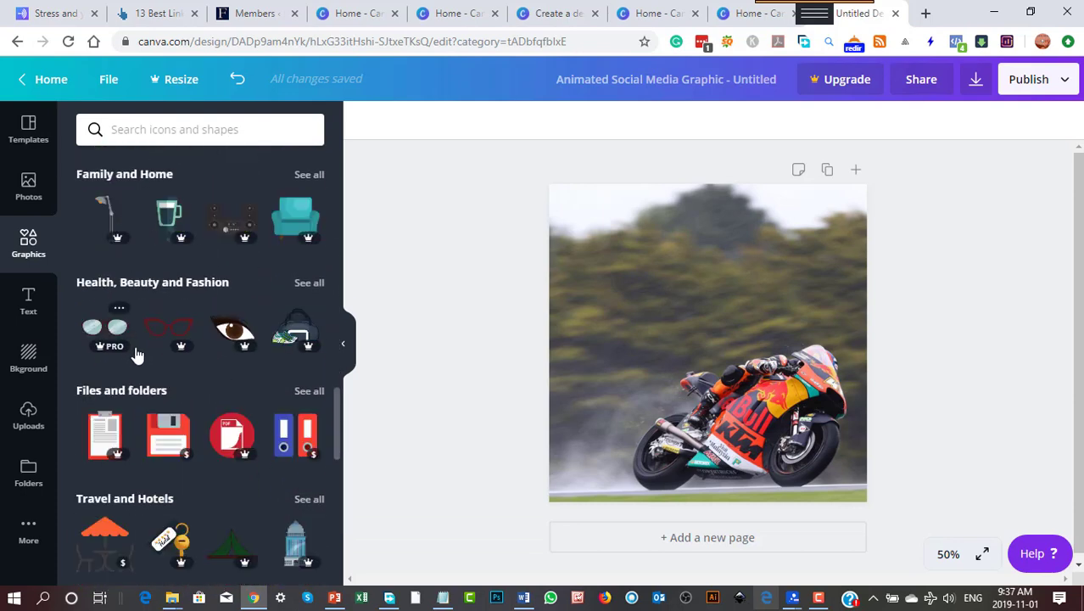
pyautogui.scroll(-6, 136, 355)
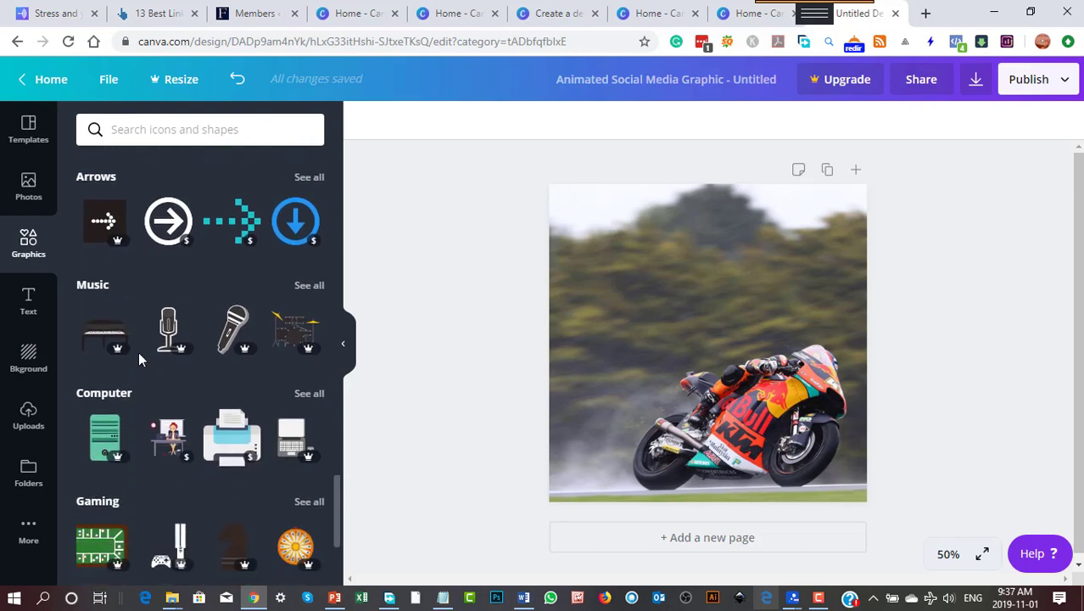
pyautogui.scroll(-2, 138, 351)
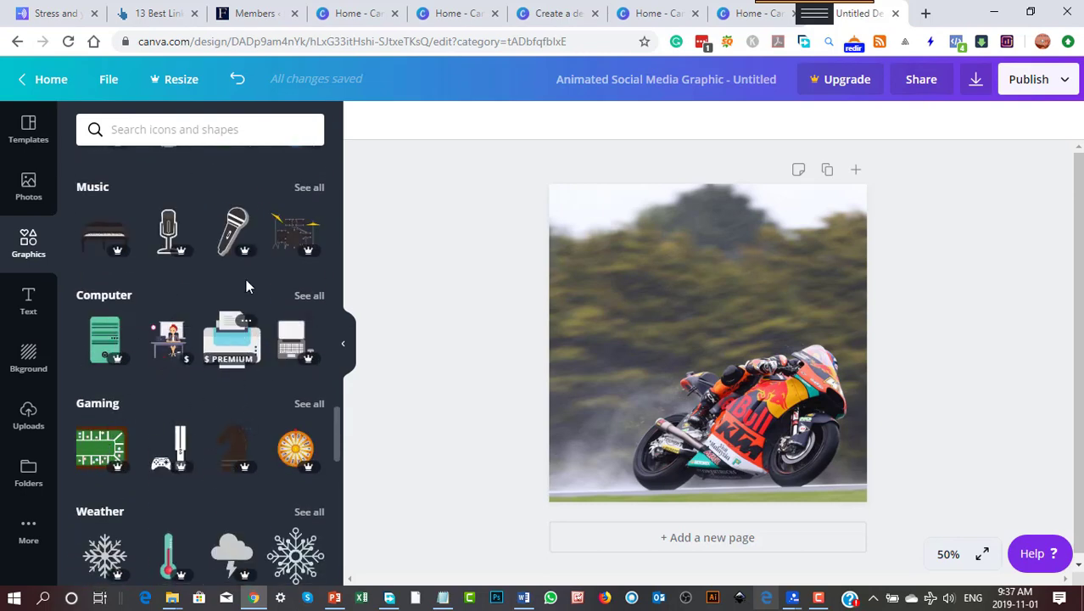
# Step: Add the tilted handheld microphone graphic from the Music category, shrink it and move it to the page's upper-left area
pyautogui.click(234, 232)
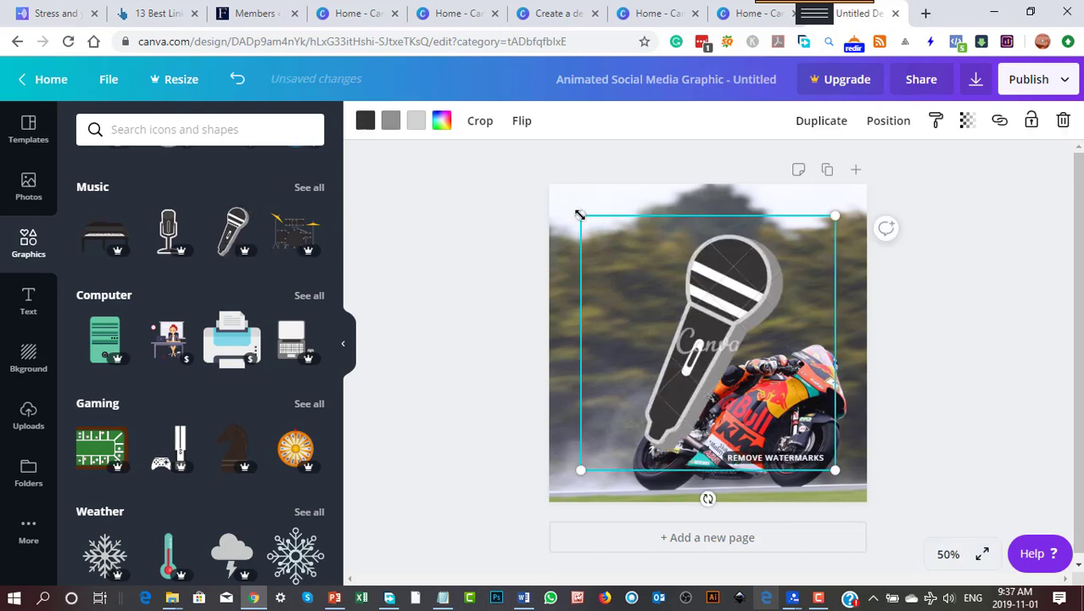
pyautogui.moveTo(580, 214); pyautogui.dragTo(649, 286)
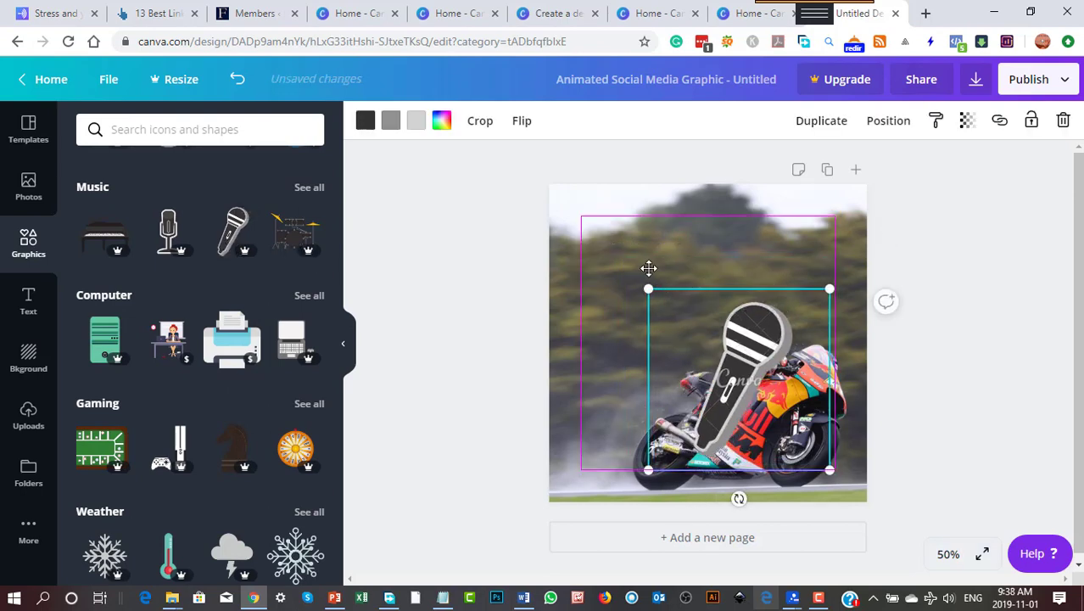
pyautogui.moveTo(709, 351); pyautogui.dragTo(630, 268)
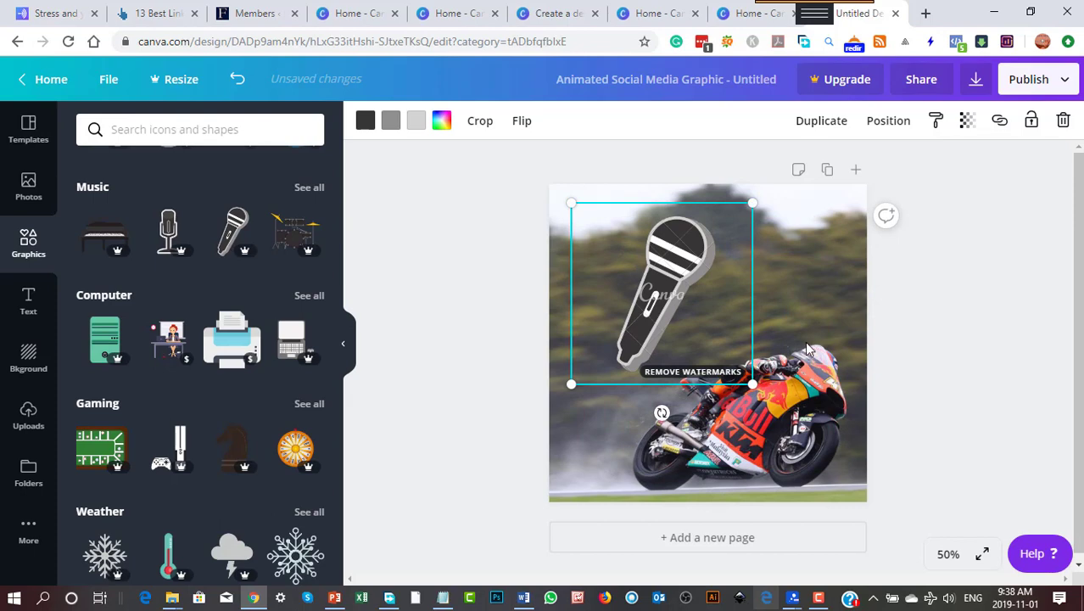
# Step: View the purchase option for removing the microphone's watermark, then delete the microphone graphic from the page
pyautogui.click(707, 373)
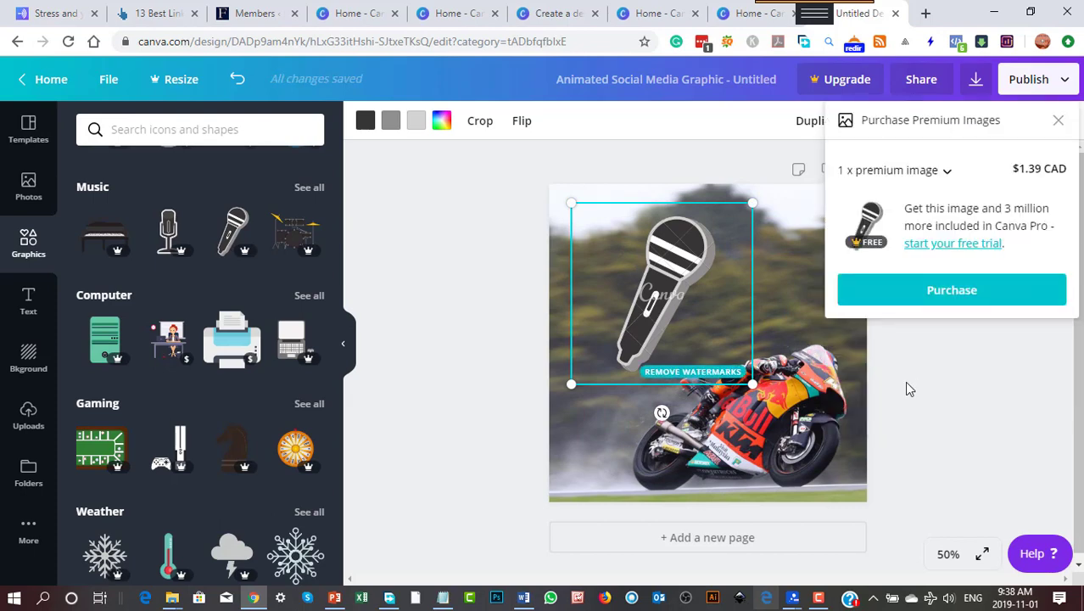
pyautogui.click(1059, 123)
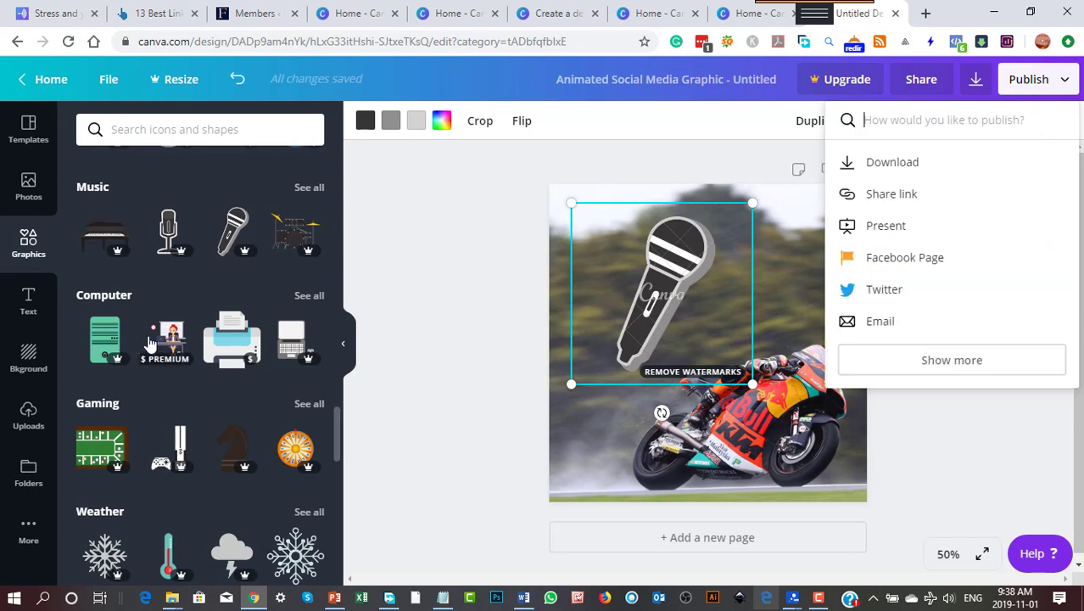
pyautogui.click(681, 300)
pyautogui.press('Delete')
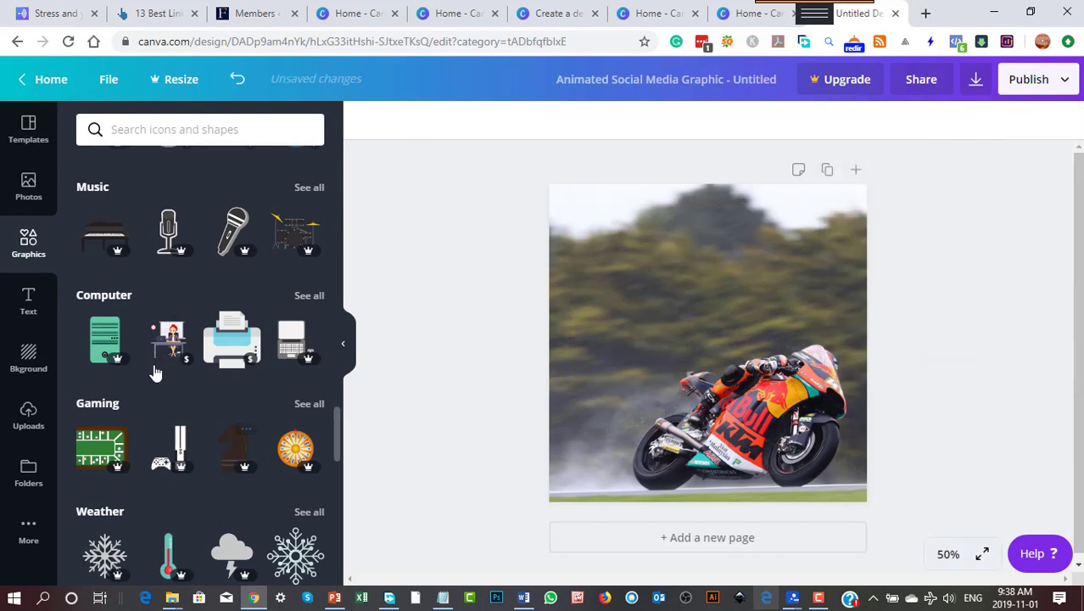
# Step: Add the wavy teal and purple brush stroke from the Gradients category and place it above the motorcycle
pyautogui.scroll(6, 181, 448)
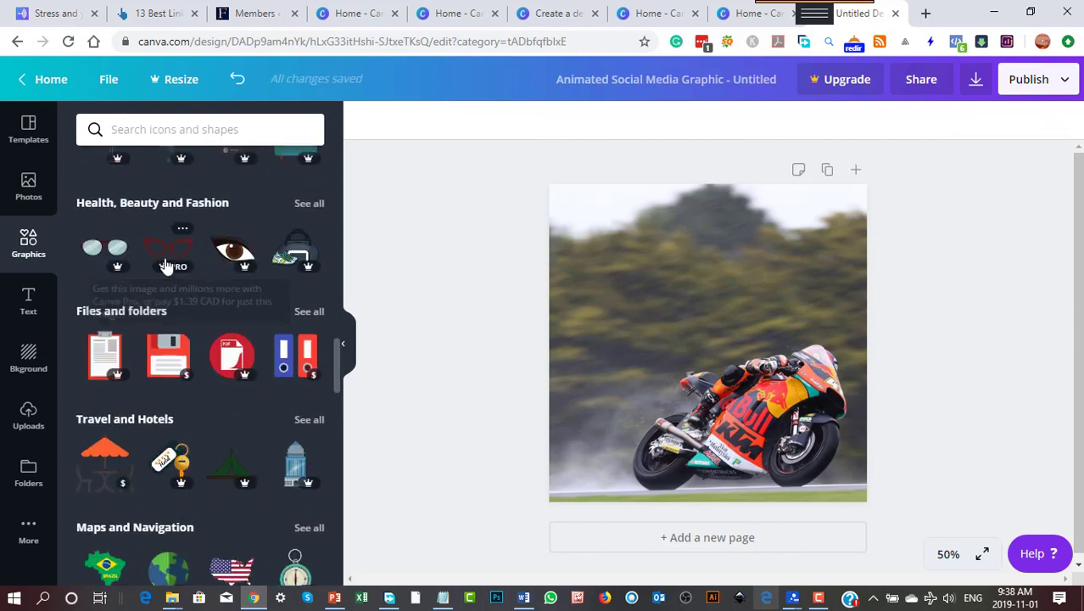
pyautogui.scroll(10, 169, 289)
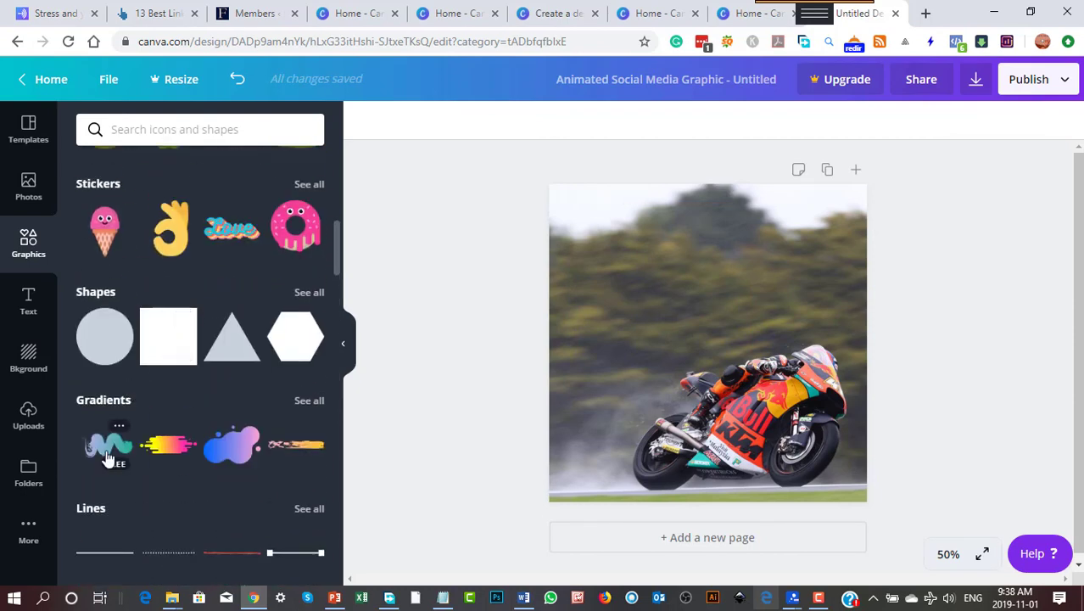
pyautogui.click(104, 449)
pyautogui.moveTo(712, 346); pyautogui.dragTo(701, 277)
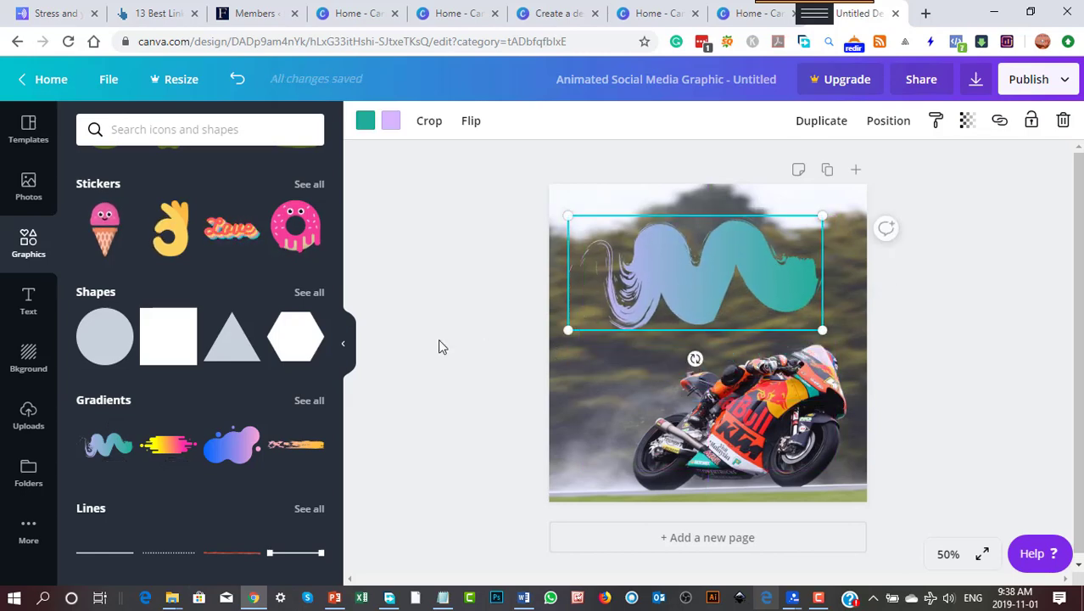
# Step: Add the animated ice cream cone sticker and delete the wavy gradient stroke behind it
pyautogui.click(106, 231)
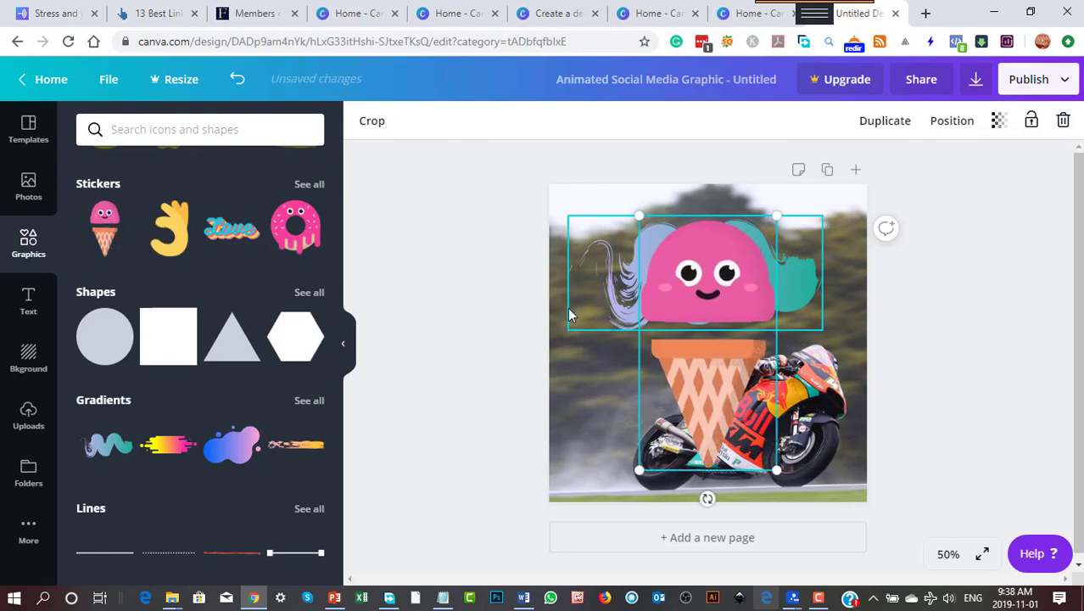
pyautogui.click(593, 285)
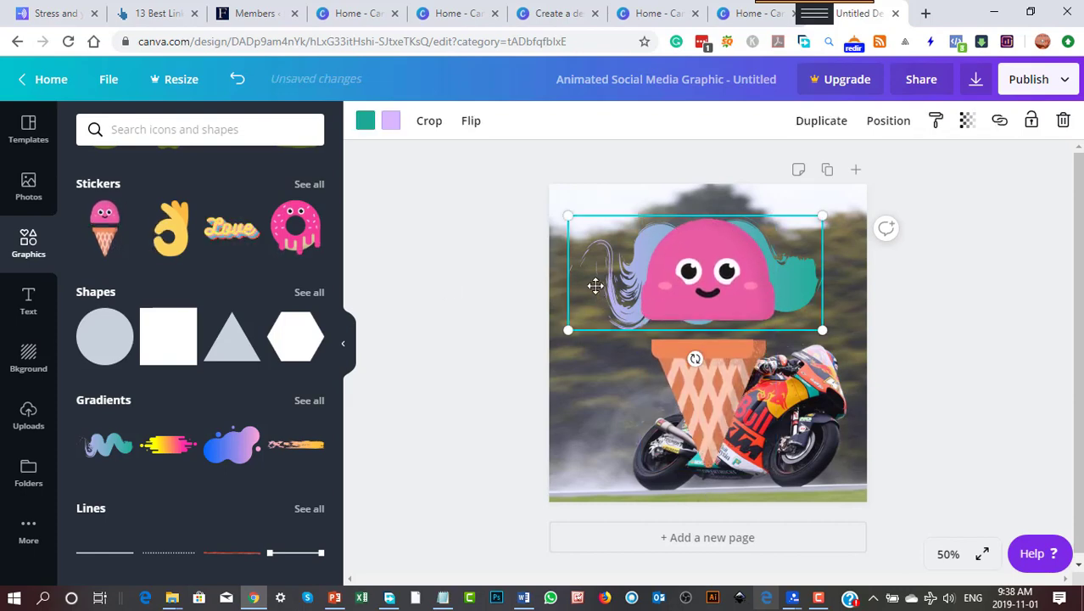
pyautogui.press('Delete')
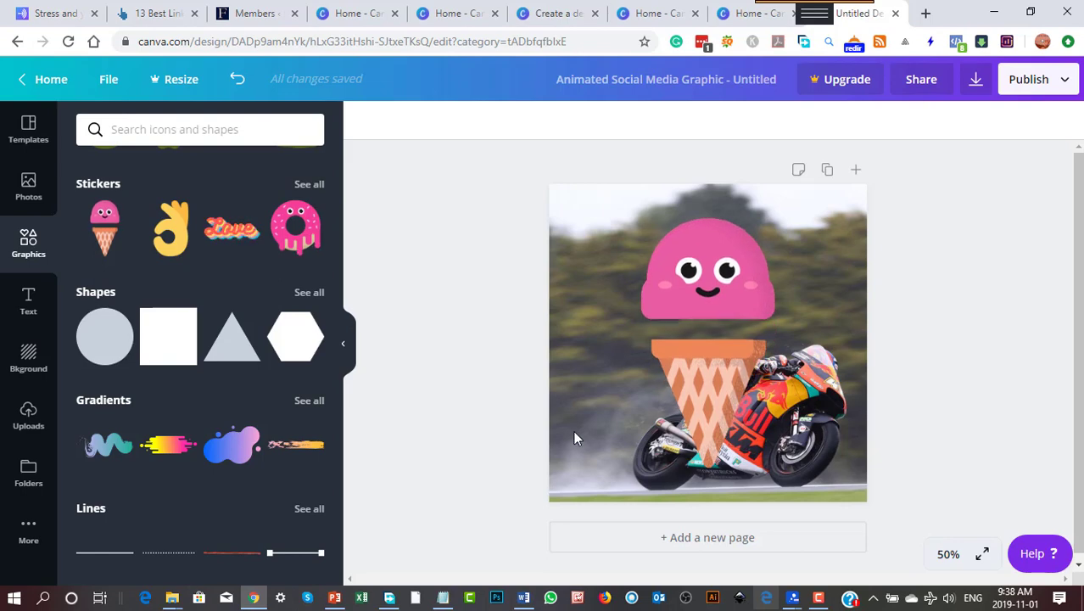
# Step: Move the ice cream cone sticker to the left part of the page, beside the motorcycle rider
pyautogui.click(724, 379)
pyautogui.moveTo(723, 379); pyautogui.dragTo(647, 369)
pyautogui.click(956, 353)
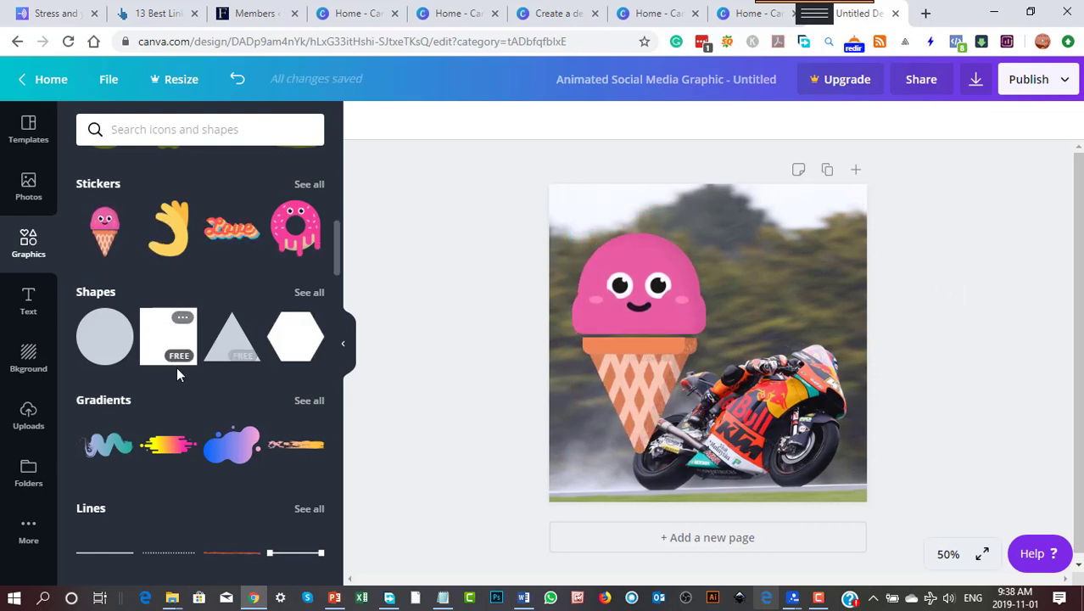
# Step: Show the full Stickers collection and look through its animated stickers
pyautogui.scroll(1, 181, 378)
pyautogui.scroll(3, 182, 373)
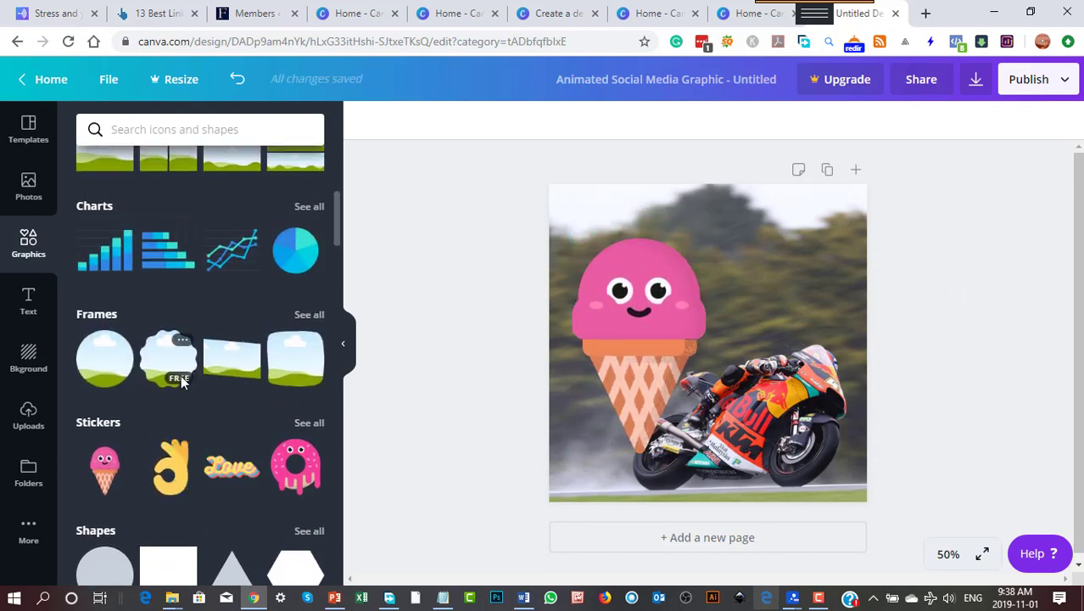
pyautogui.scroll(-1, 253, 377)
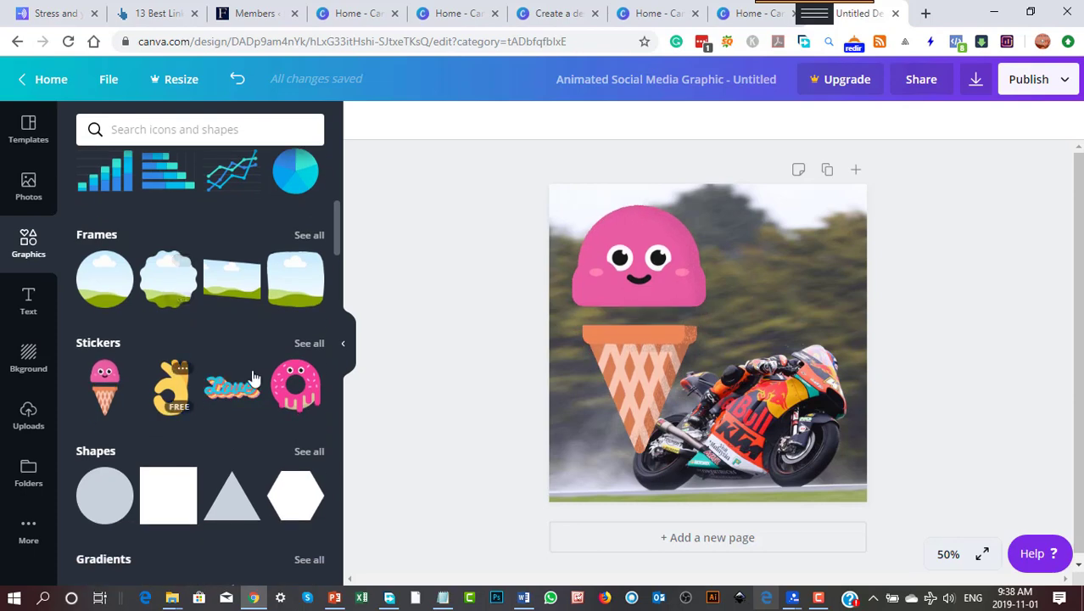
pyautogui.click(311, 344)
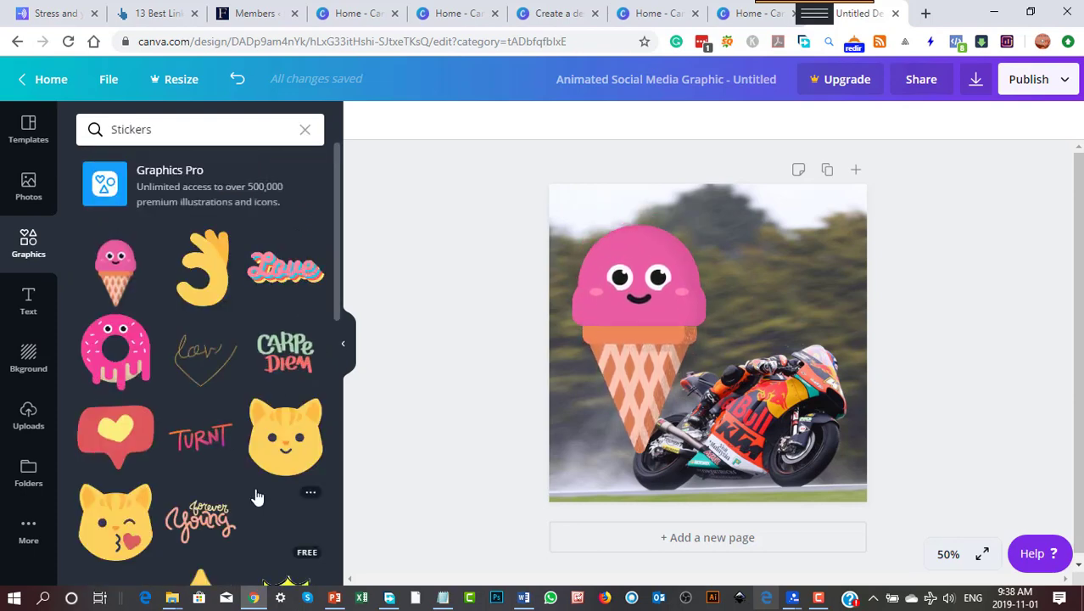
pyautogui.scroll(-3, 165, 409)
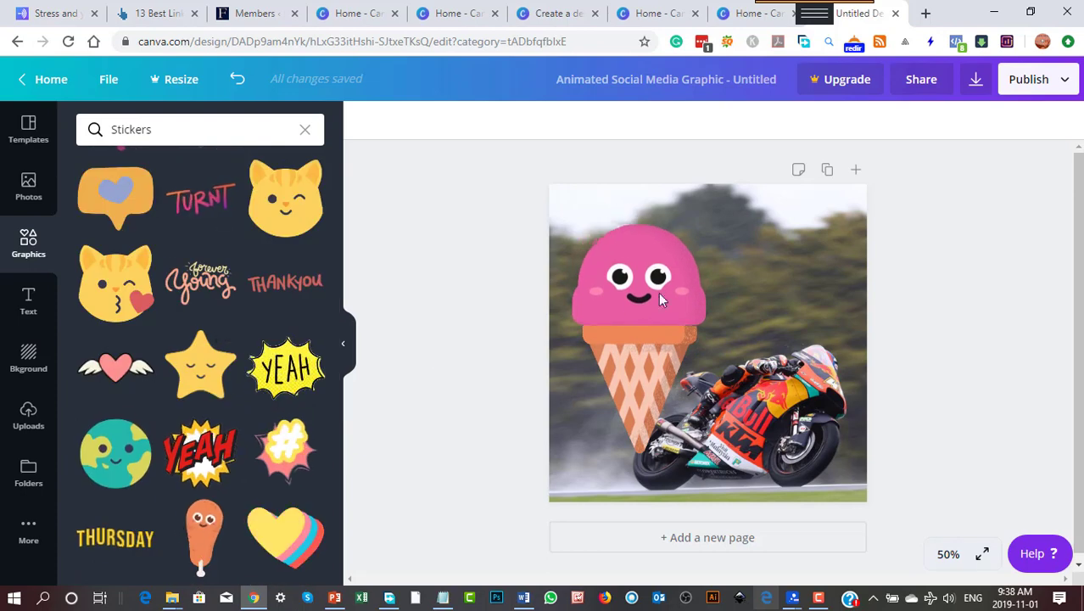
# Step: Replace the ice cream cone on the page with the yellow YEAH burst sticker, leaving it uncropped
pyautogui.click(655, 295)
pyautogui.press('Delete')
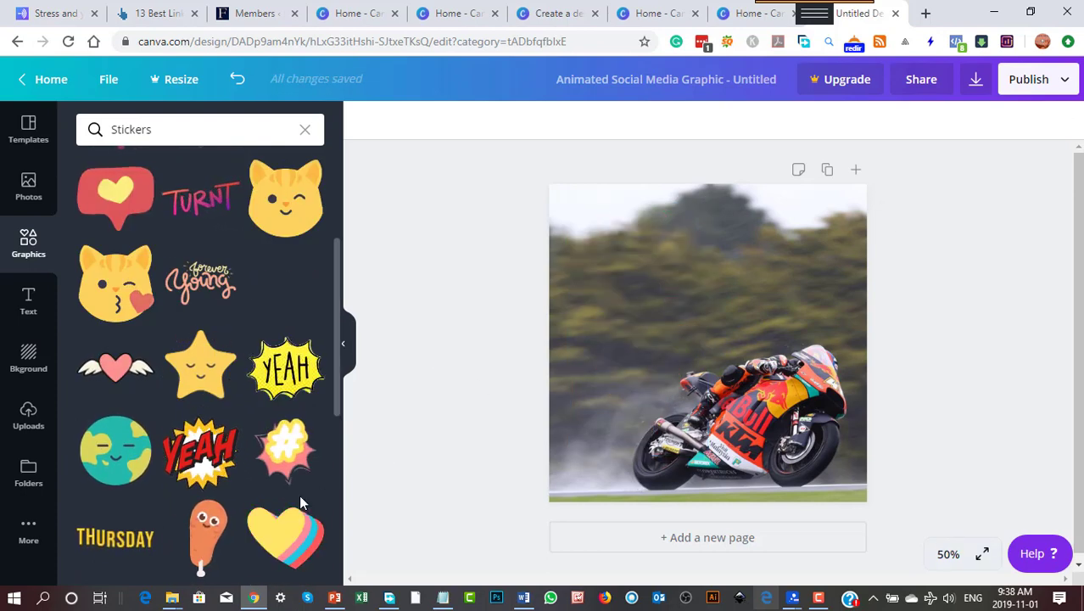
pyautogui.click(286, 367)
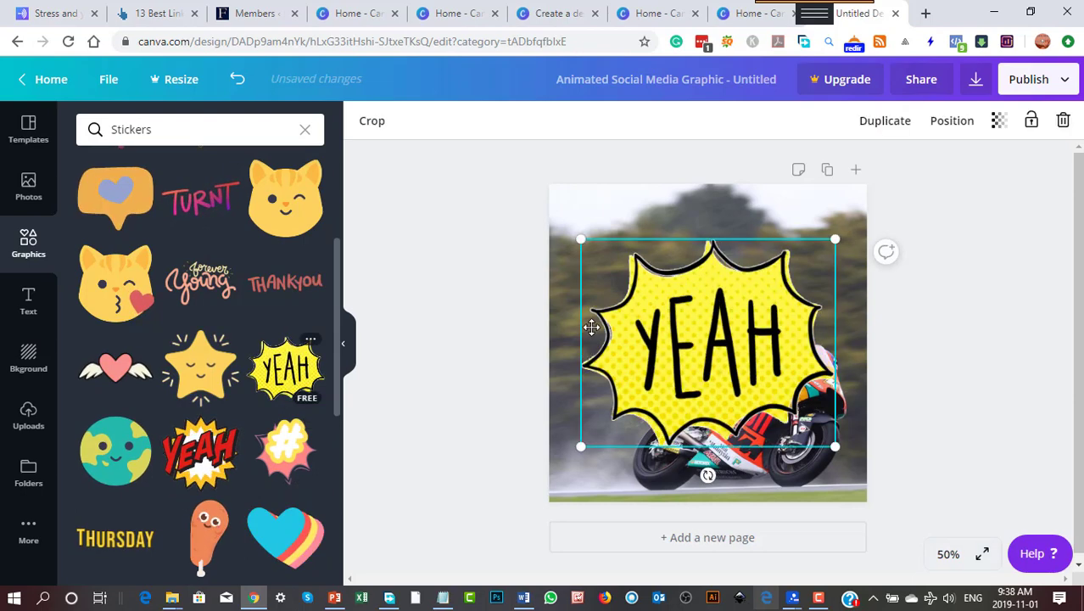
pyautogui.doubleClick(695, 356)
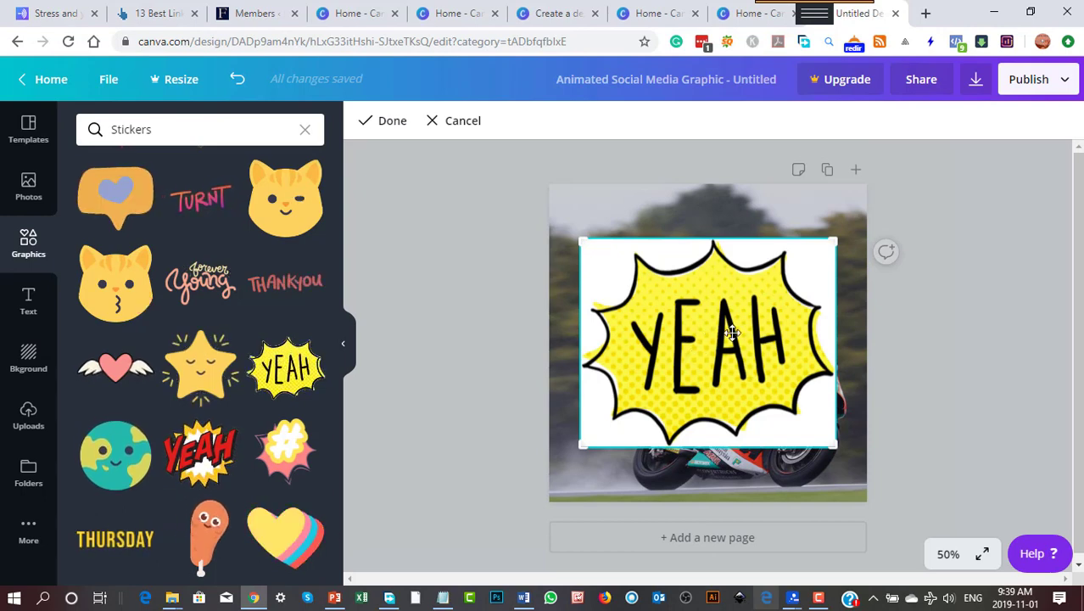
pyautogui.doubleClick(732, 332)
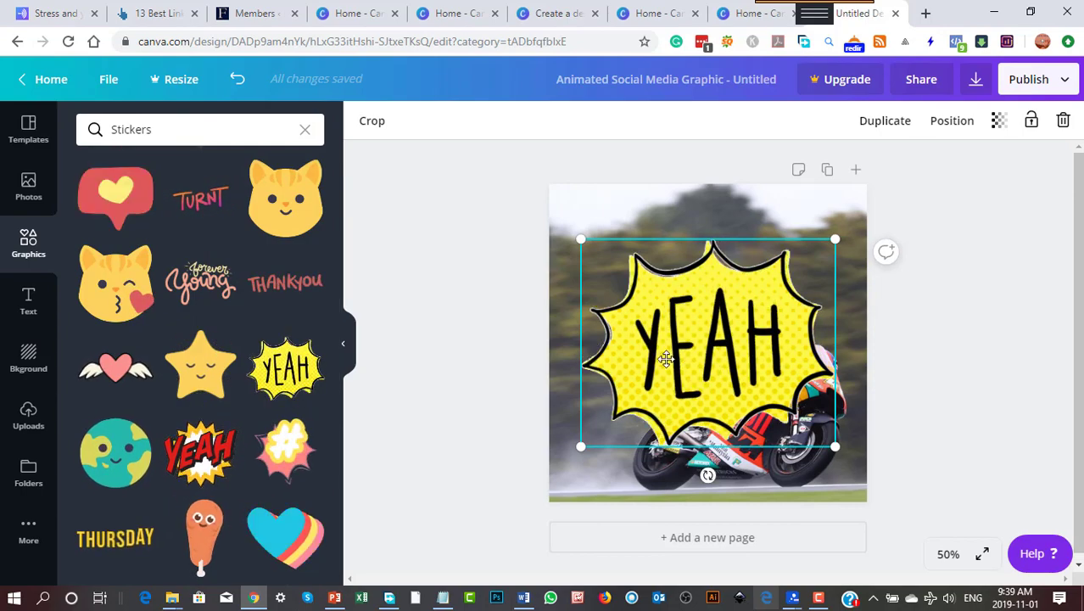
# Step: Resize the YEAH sticker to about two thirds of the page width and place it in the upper-left corner above the rider
pyautogui.moveTo(581, 239); pyautogui.dragTo(679, 320)
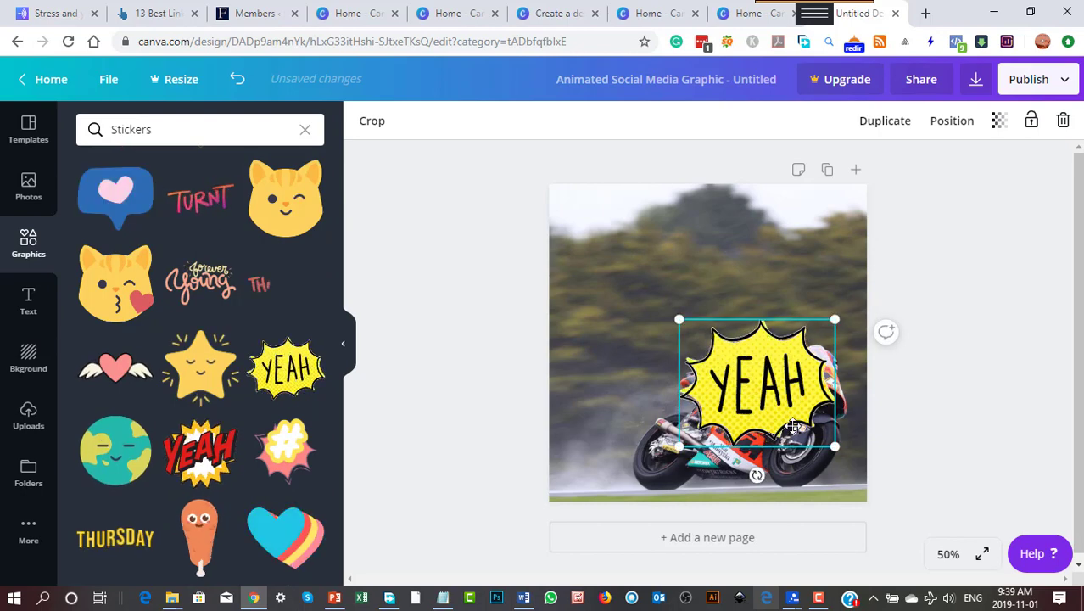
pyautogui.moveTo(793, 426); pyautogui.dragTo(703, 323)
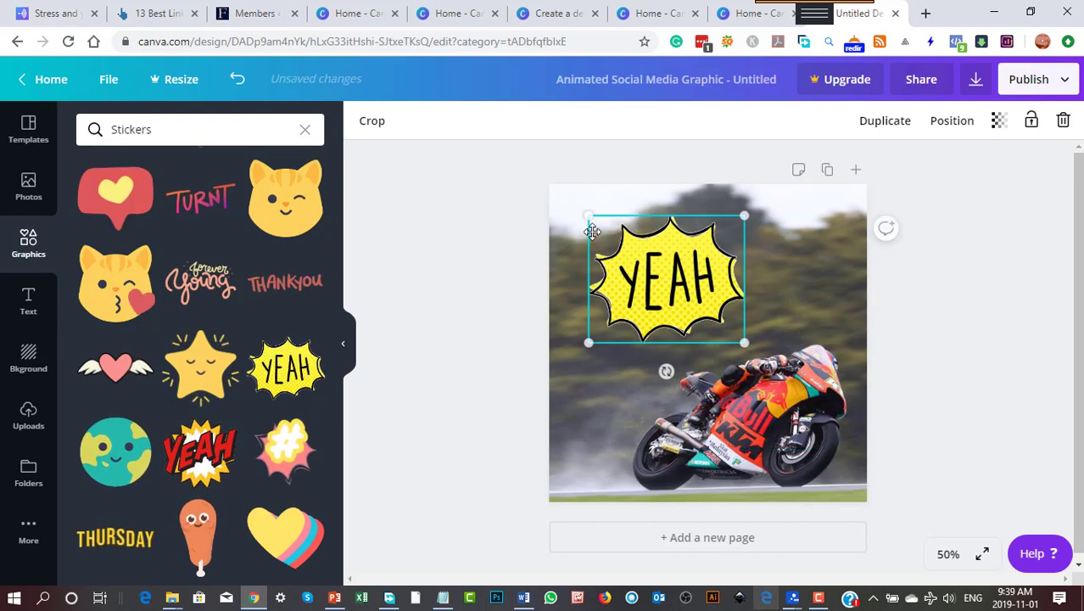
pyautogui.moveTo(588, 214); pyautogui.dragTo(557, 190)
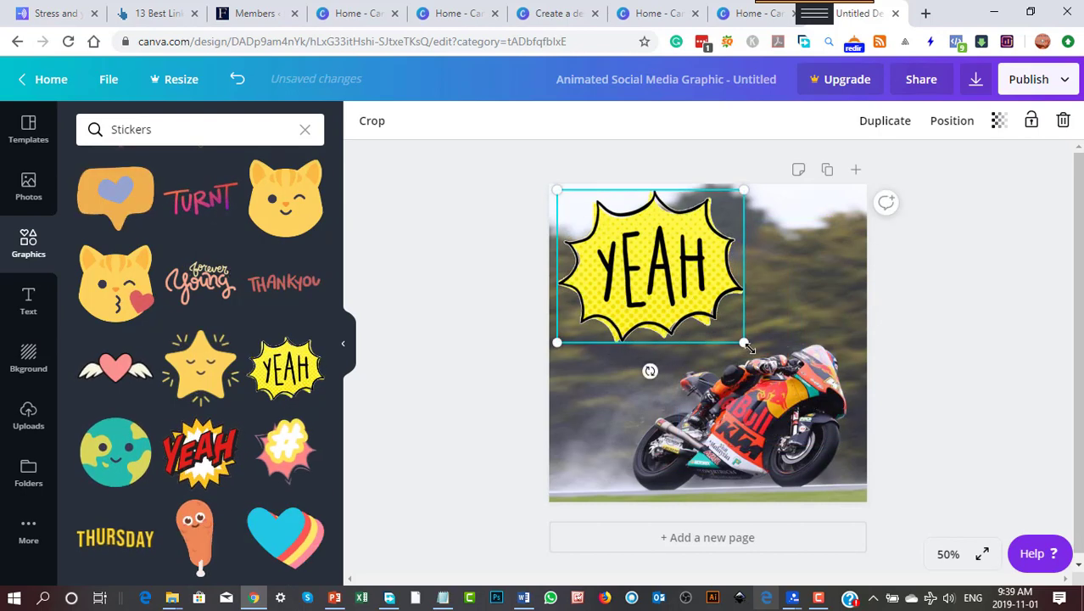
pyautogui.moveTo(744, 344); pyautogui.dragTo(770, 364)
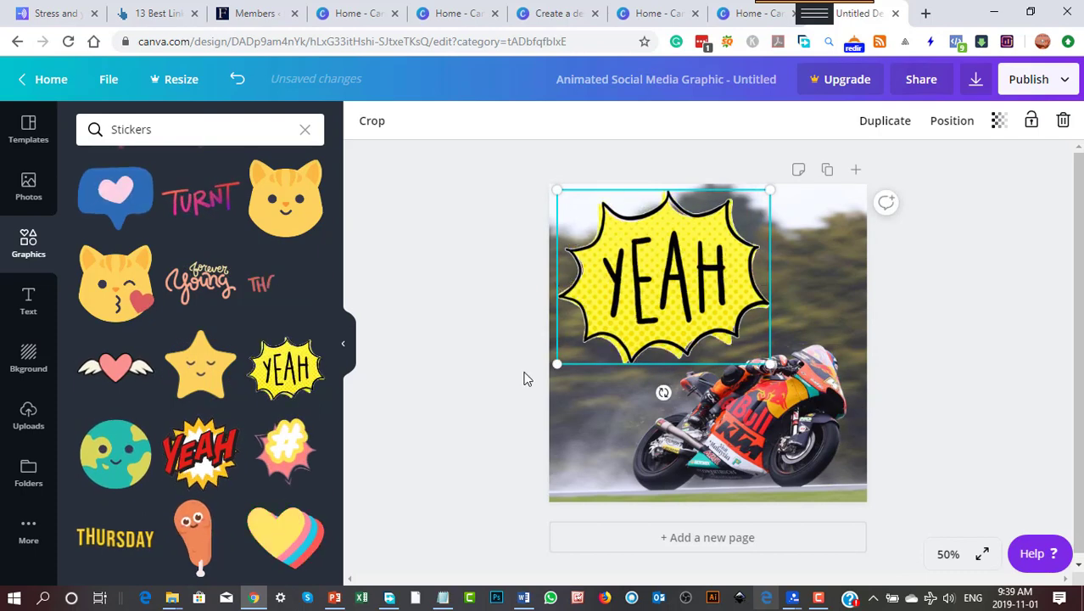
pyautogui.click(524, 378)
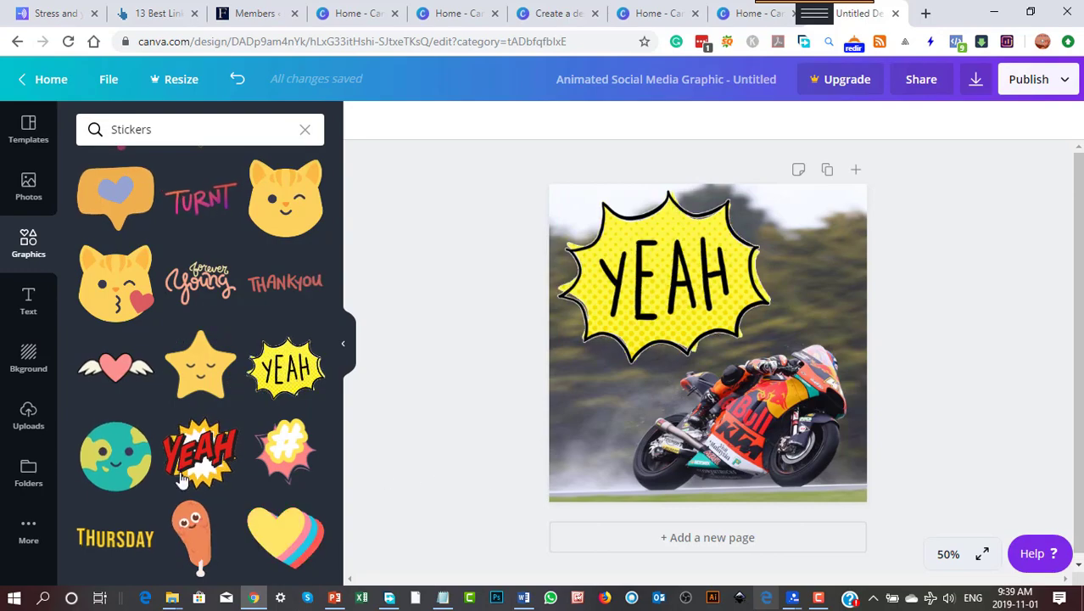
# Step: Browse further down the Stickers collection to examine more of the free animated stickers available for the motorcycle graphic
pyautogui.scroll(-1, 196, 395)
pyautogui.scroll(-6, 197, 394)
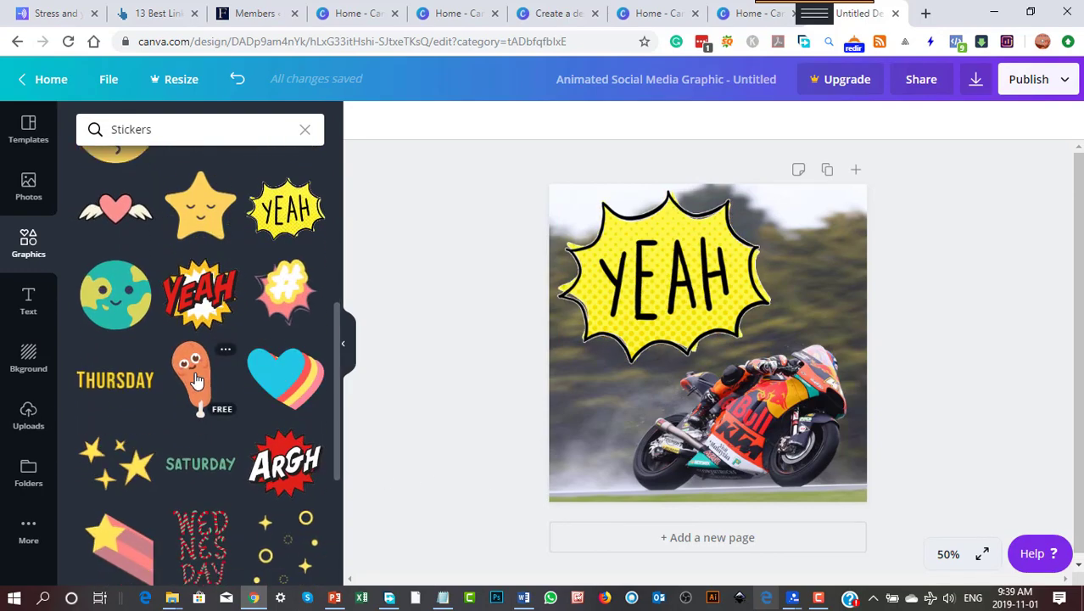
pyautogui.scroll(-3, 194, 376)
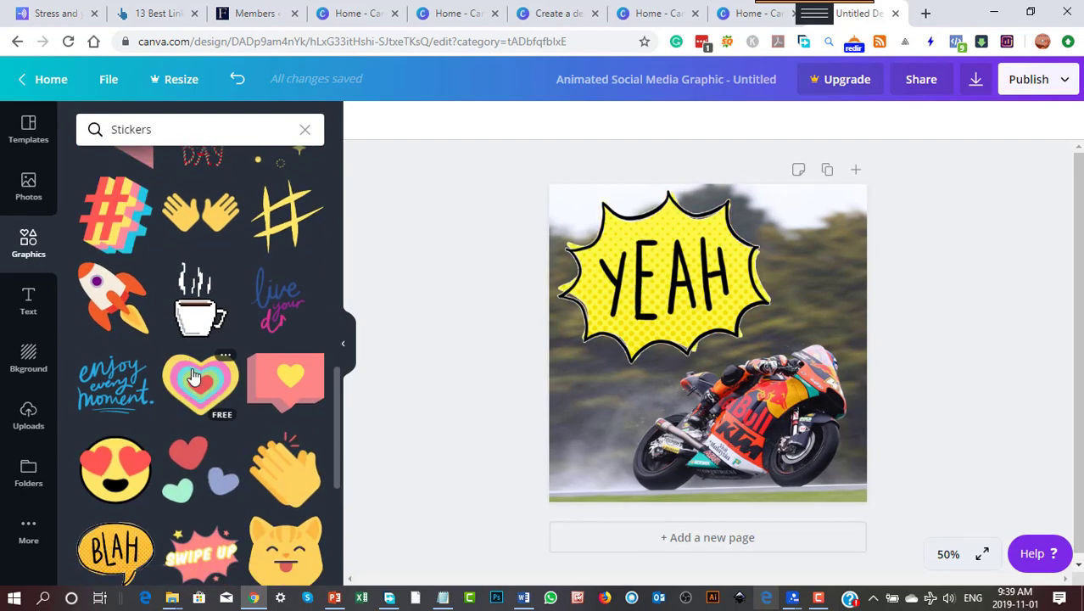
pyautogui.scroll(-2, 194, 376)
pyautogui.scroll(-5, 194, 376)
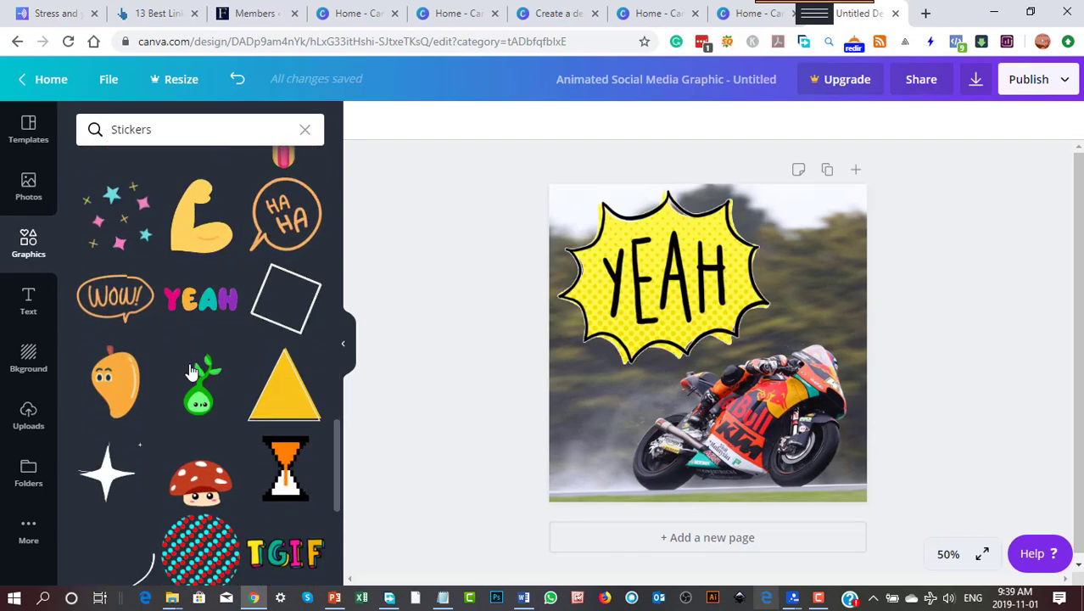
pyautogui.scroll(-2, 187, 369)
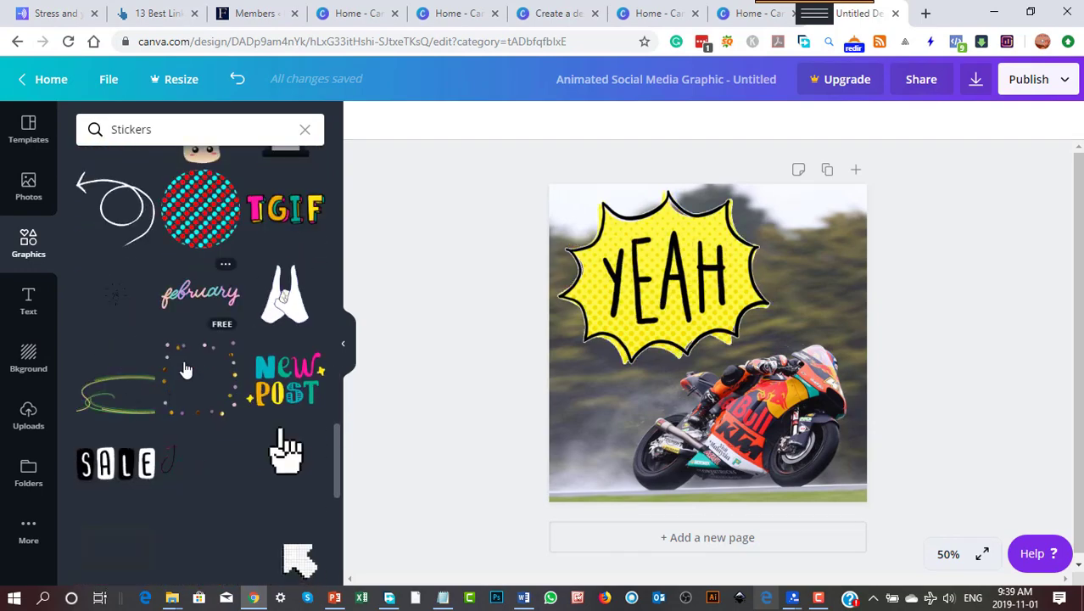
pyautogui.scroll(-3, 186, 369)
pyautogui.scroll(-4, 147, 405)
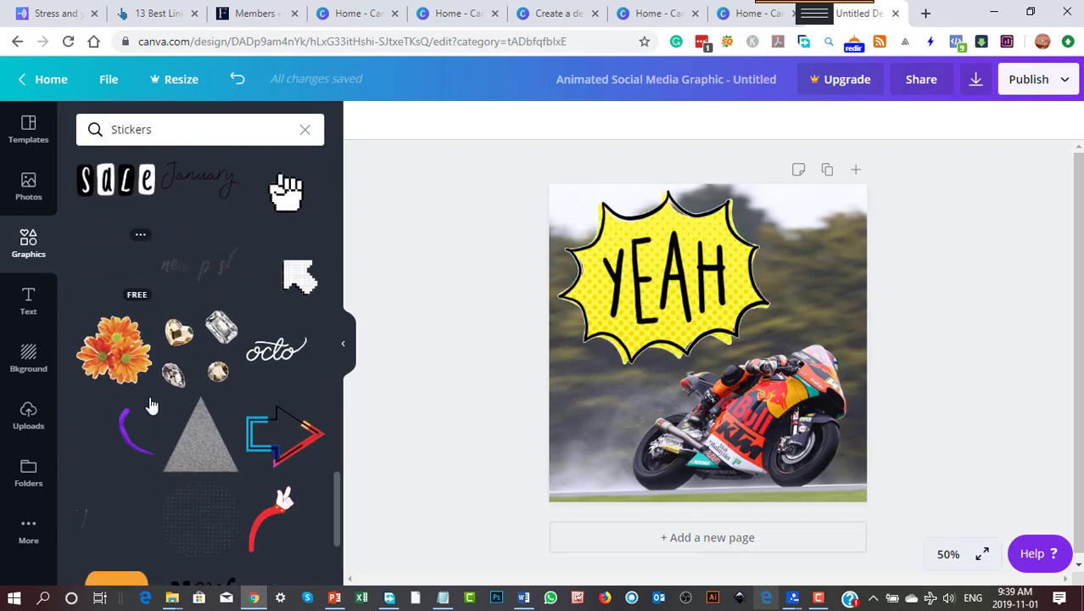
pyautogui.scroll(-3, 148, 394)
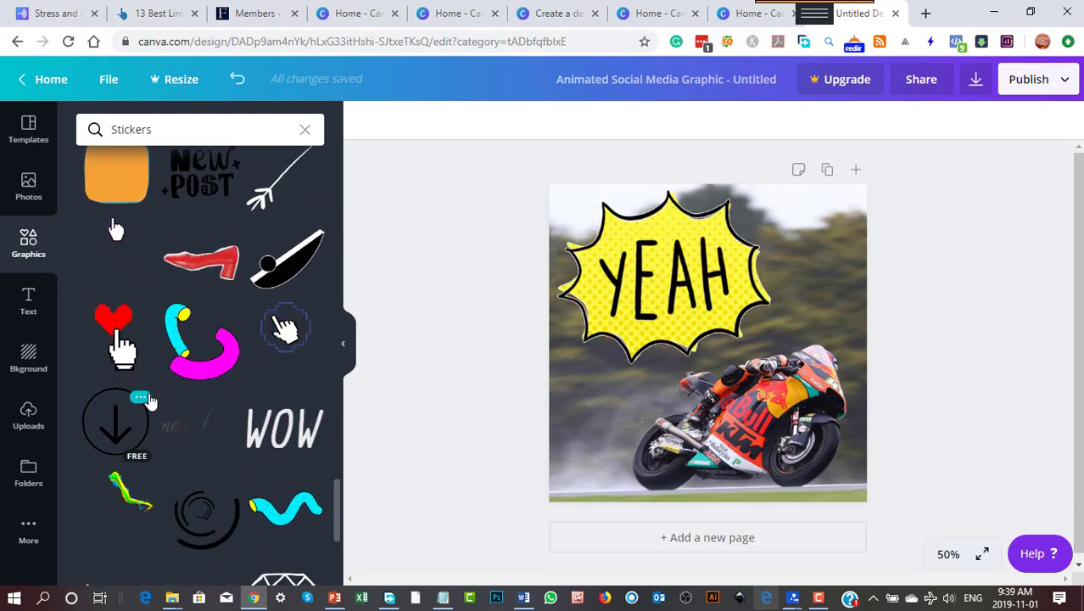
pyautogui.scroll(-5, 149, 399)
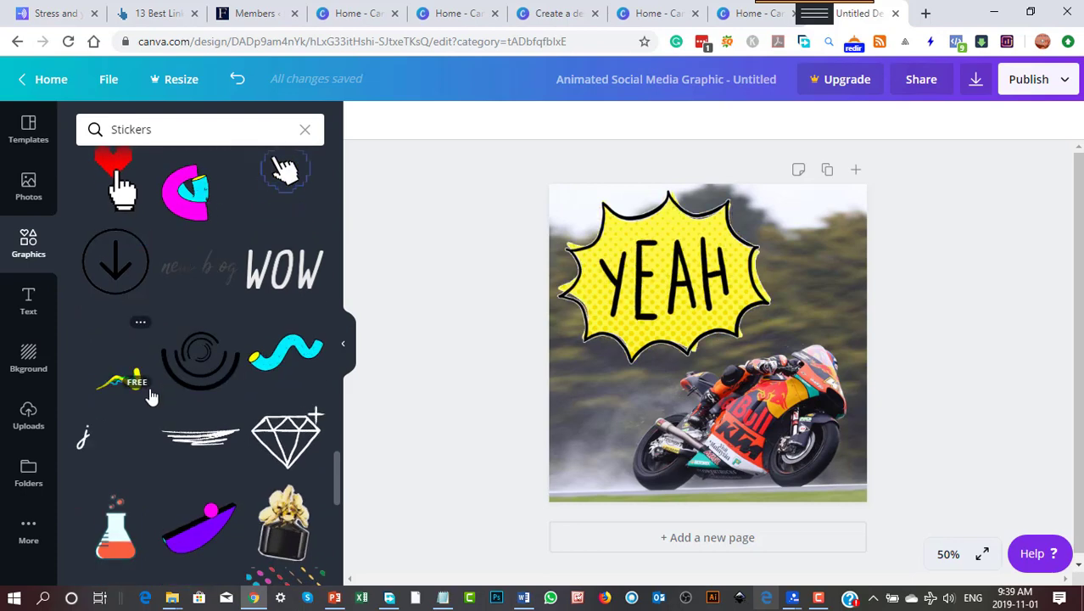
pyautogui.scroll(-4, 149, 396)
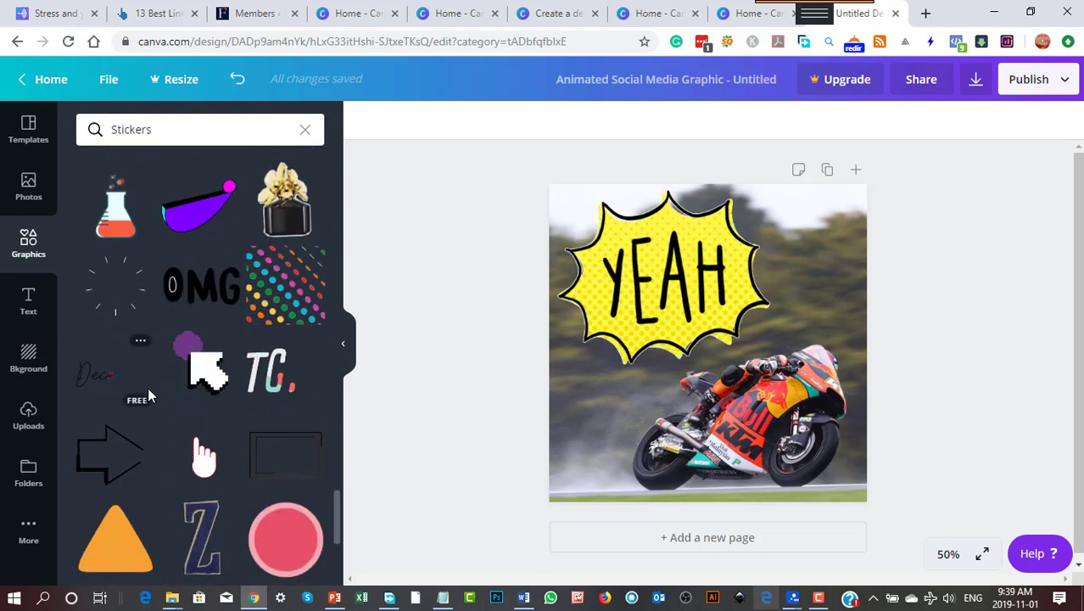
pyautogui.scroll(-2, 148, 394)
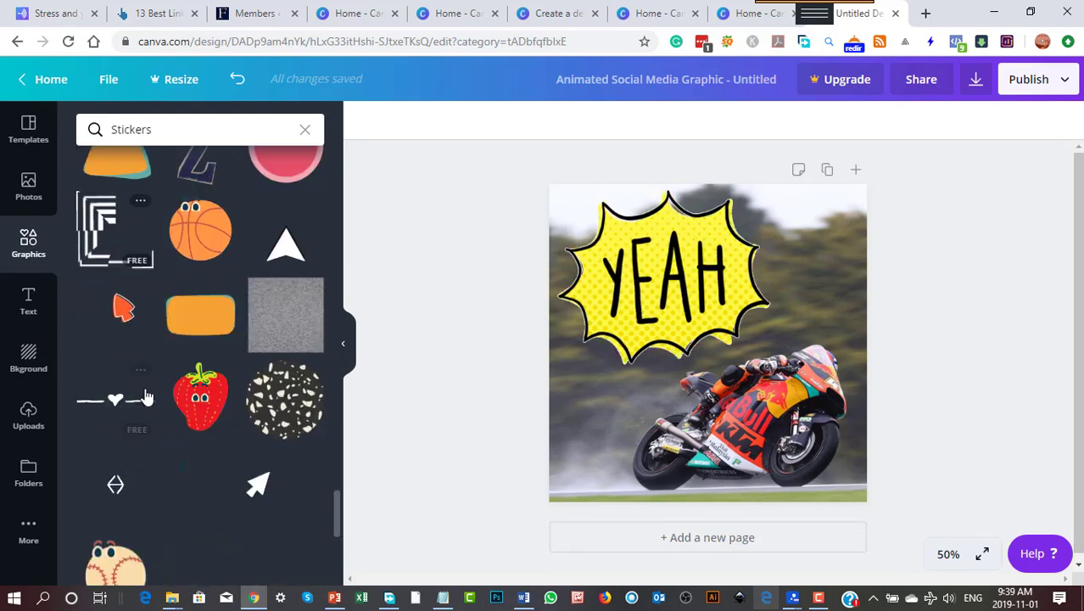